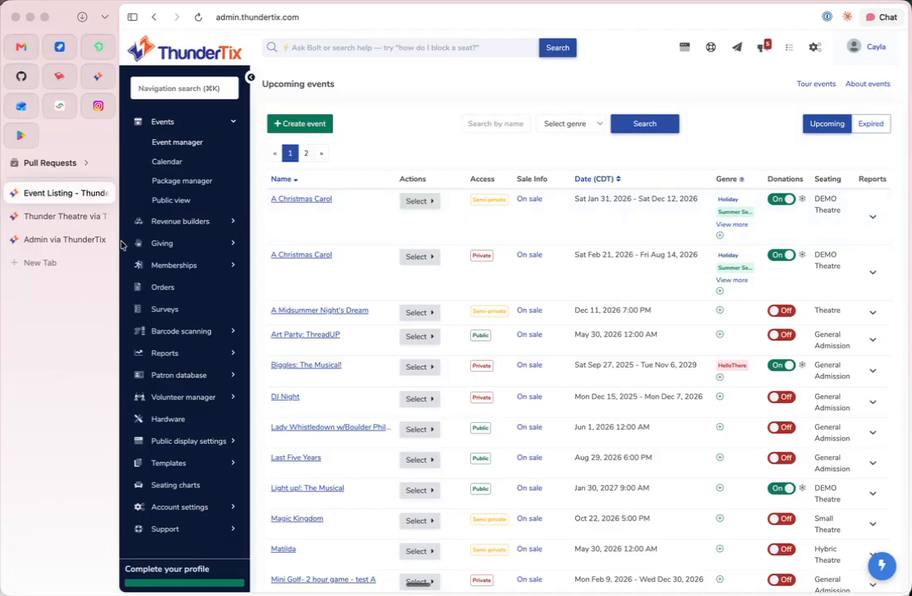
View the Demo Venue and Thunder Theatre public ticket pages, and return to the admin event listing.
left_click(74, 241)
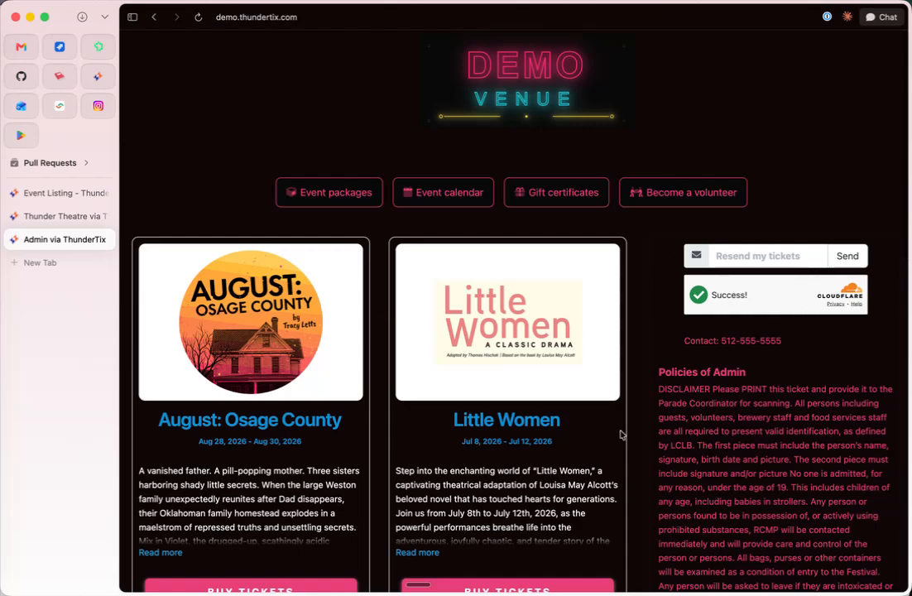
scroll(450, 456, "down", 5)
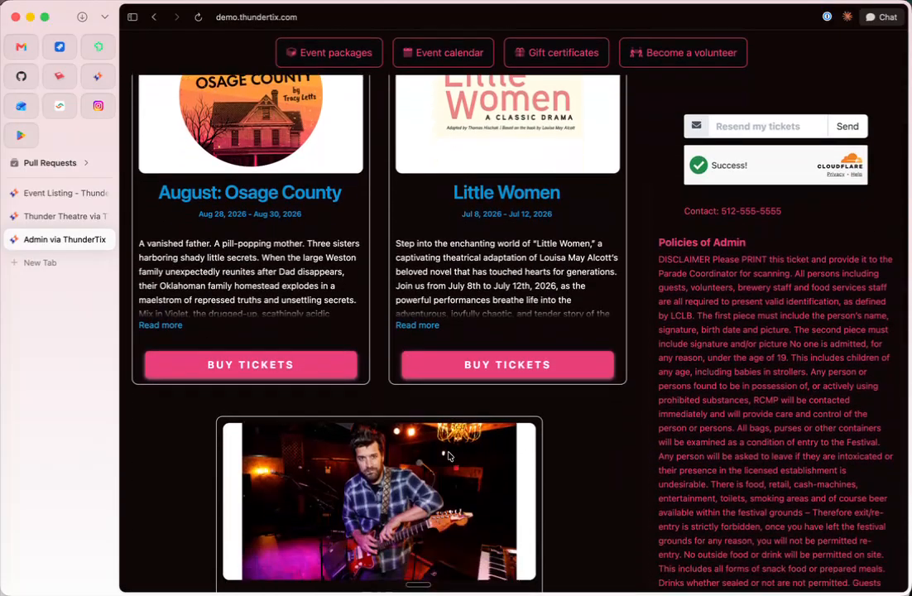
scroll(449, 456, "down", 8)
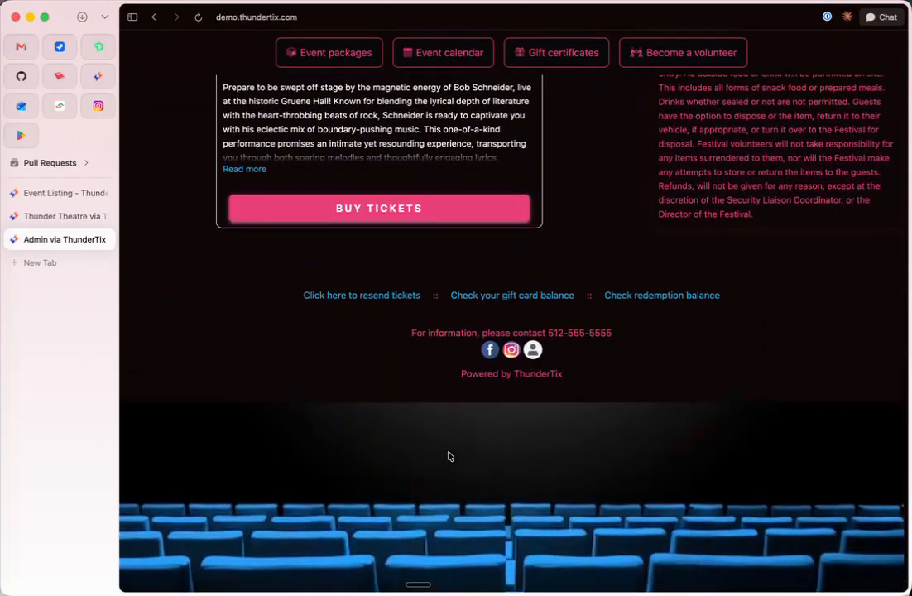
scroll(449, 456, "up", 12)
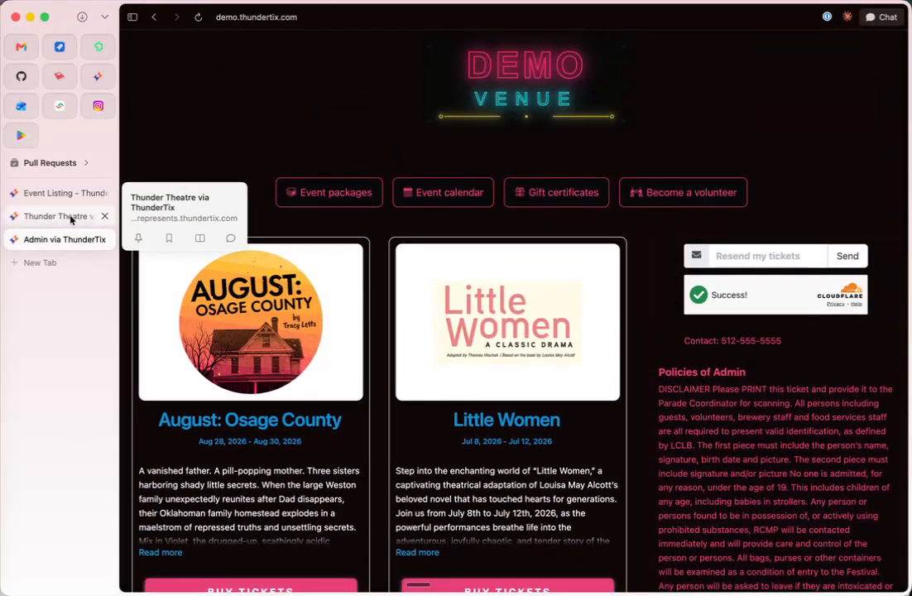
left_click(70, 216)
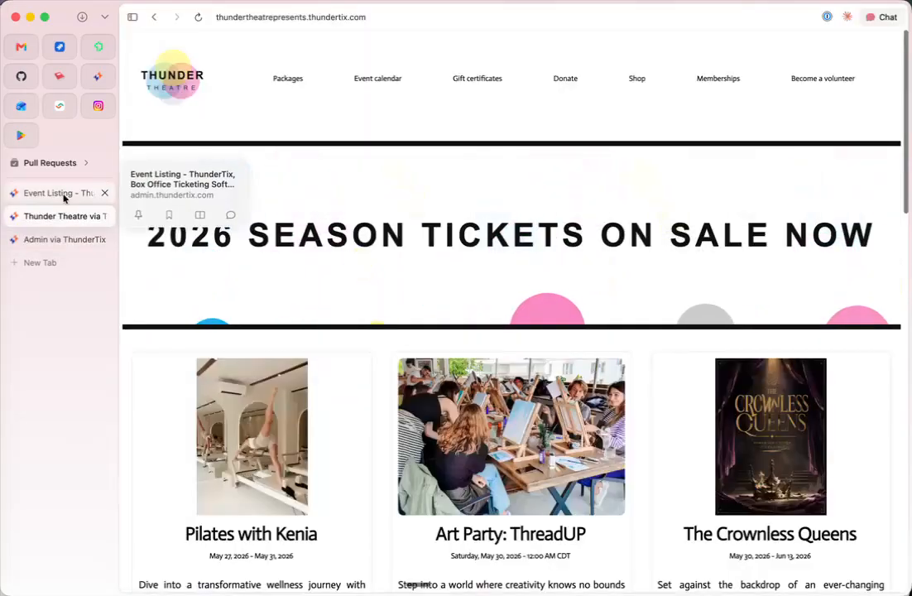
left_click(64, 196)
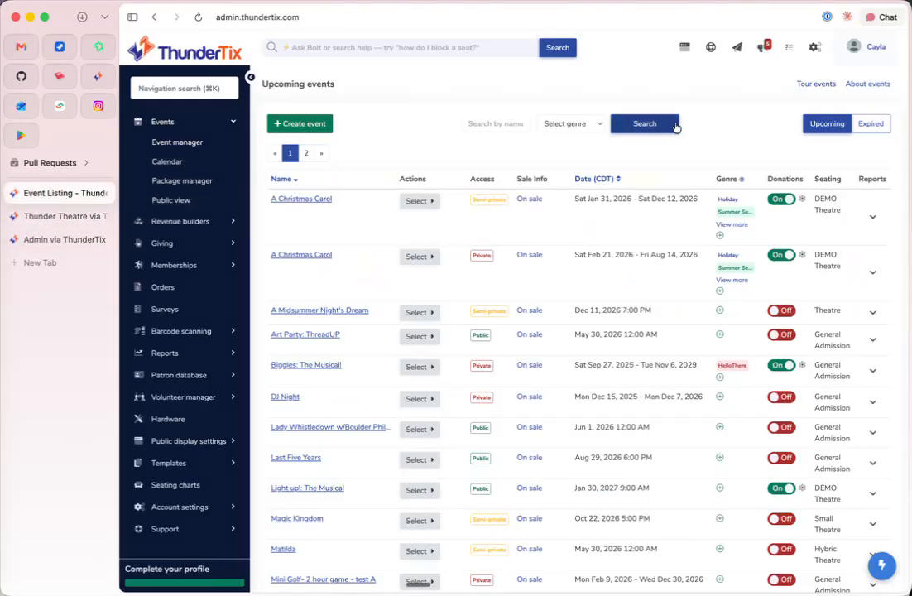
Open the web design tools and dismiss the webinar video with "Do not show this again" enabled.
left_click(685, 51)
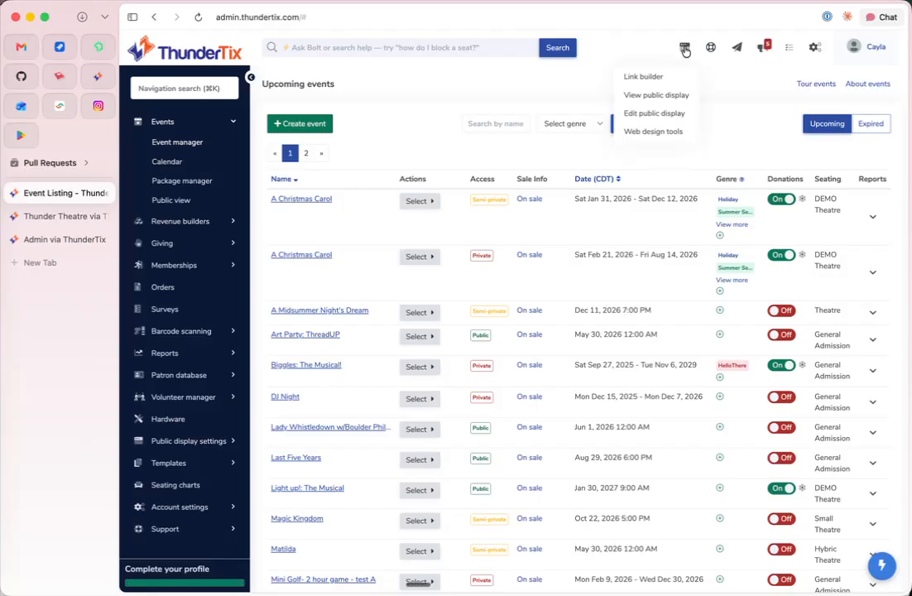
left_click(655, 136)
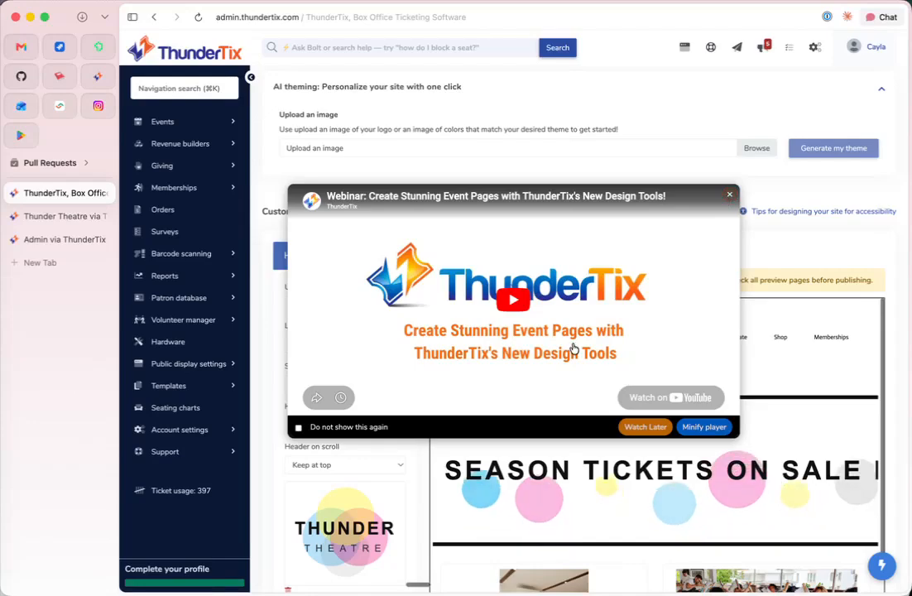
left_click(298, 428)
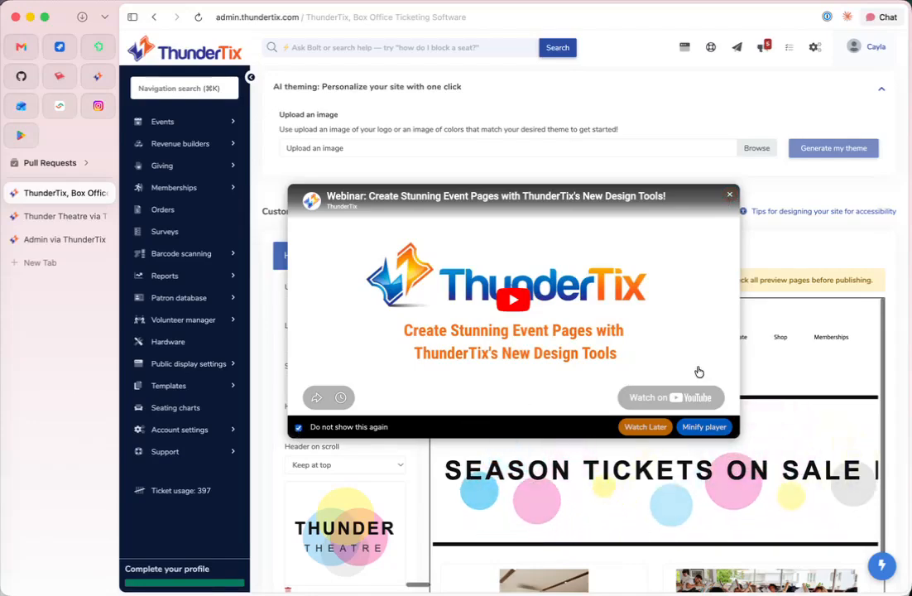
left_click(729, 195)
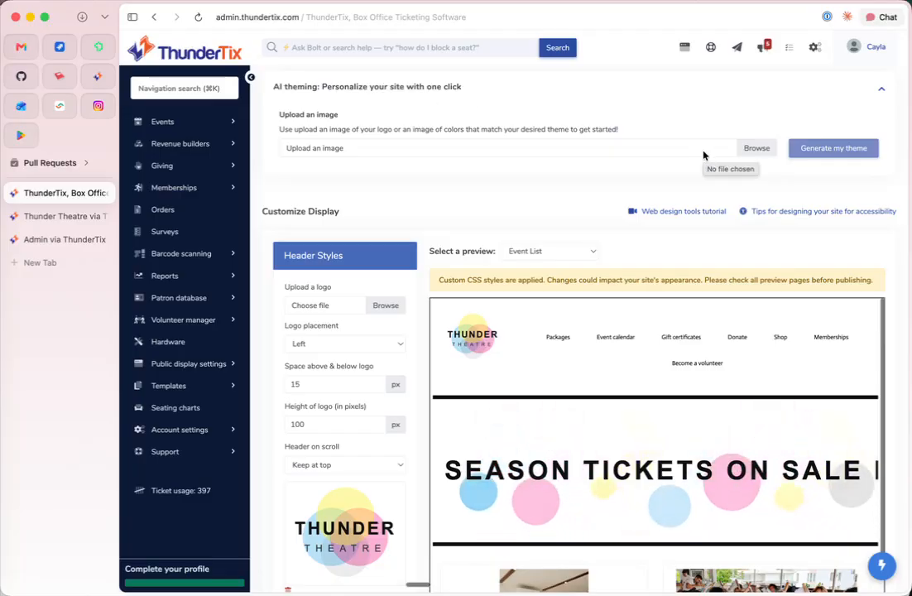
Upload dolomites-pink-peaks-shtstck.jpg for AI theming and generate a site theme from it.
left_click(756, 151)
scroll(345, 351, "down", 5)
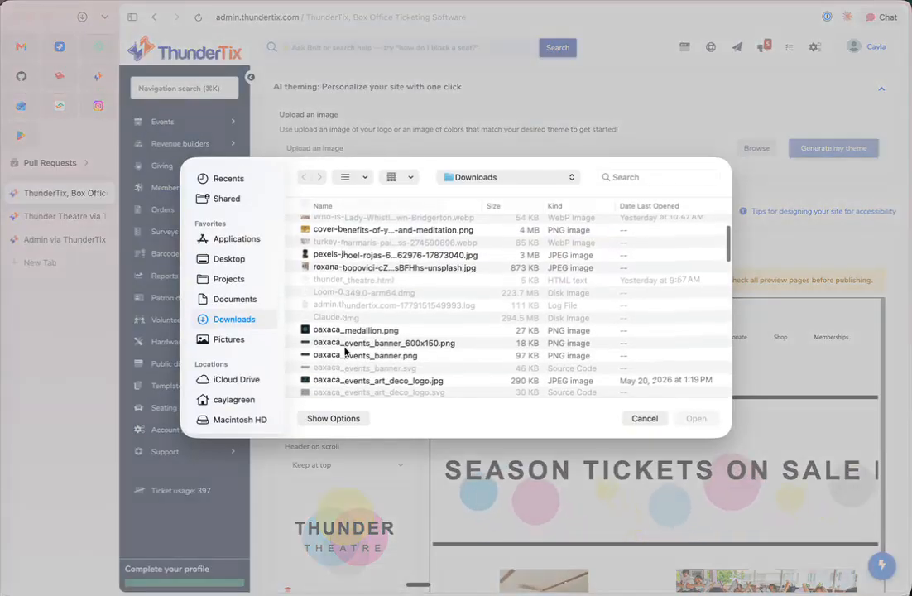
scroll(345, 351, "up", 5)
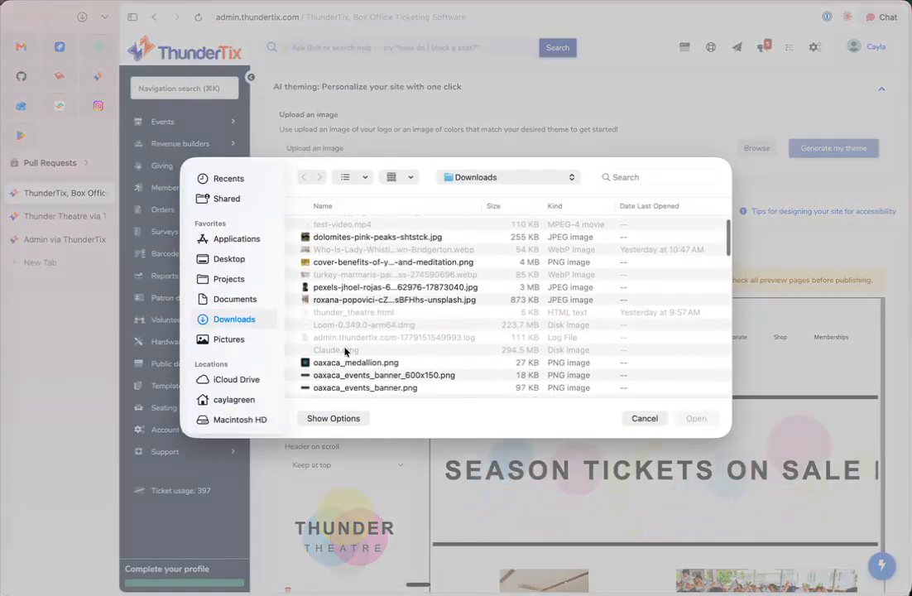
left_click(338, 240)
left_click(693, 418)
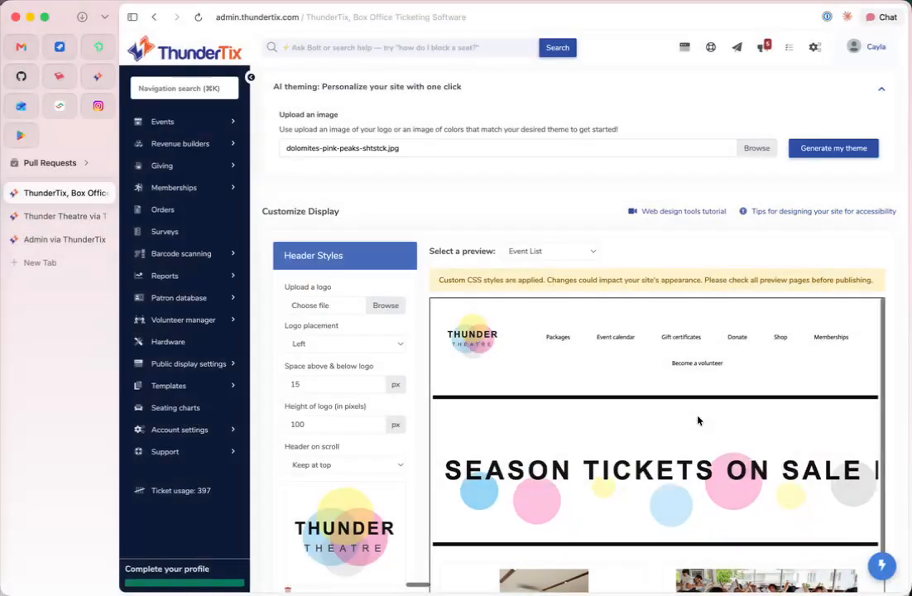
left_click(821, 149)
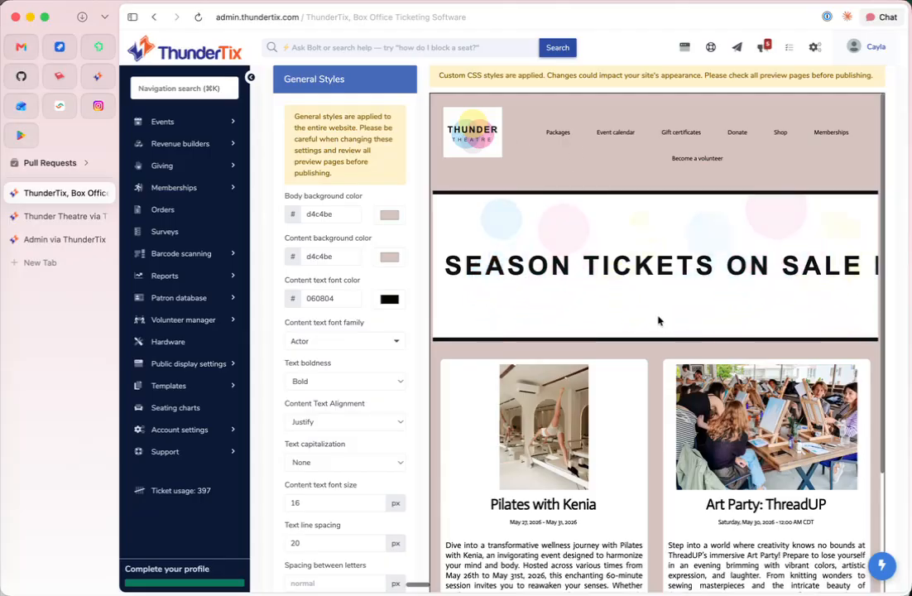
Review the generated theme and collapse the expanded style settings and the main navigation sidebar to give the preview more room.
scroll(648, 434, "down", 2)
scroll(648, 434, "down", 2)
scroll(650, 431, "up", 4)
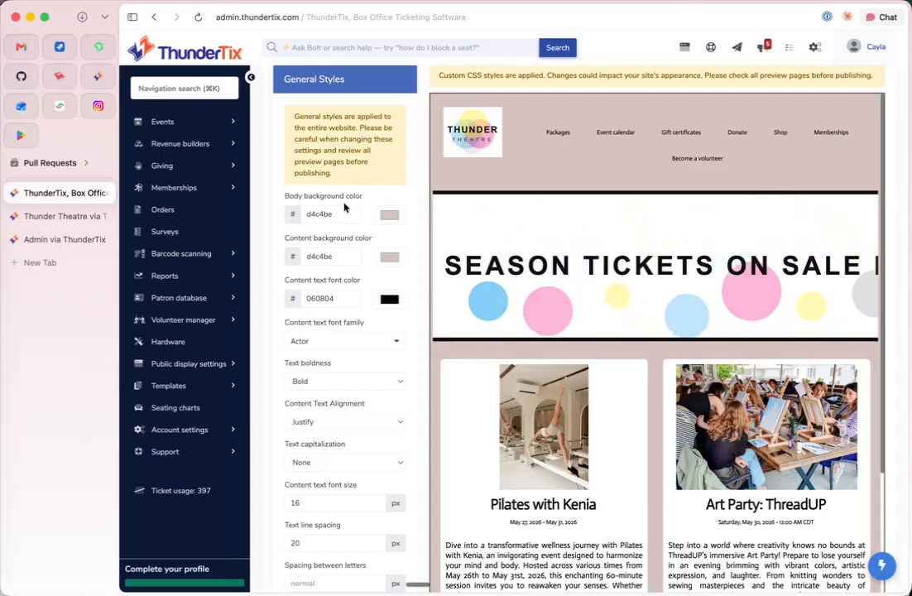
scroll(330, 99, "up", 3)
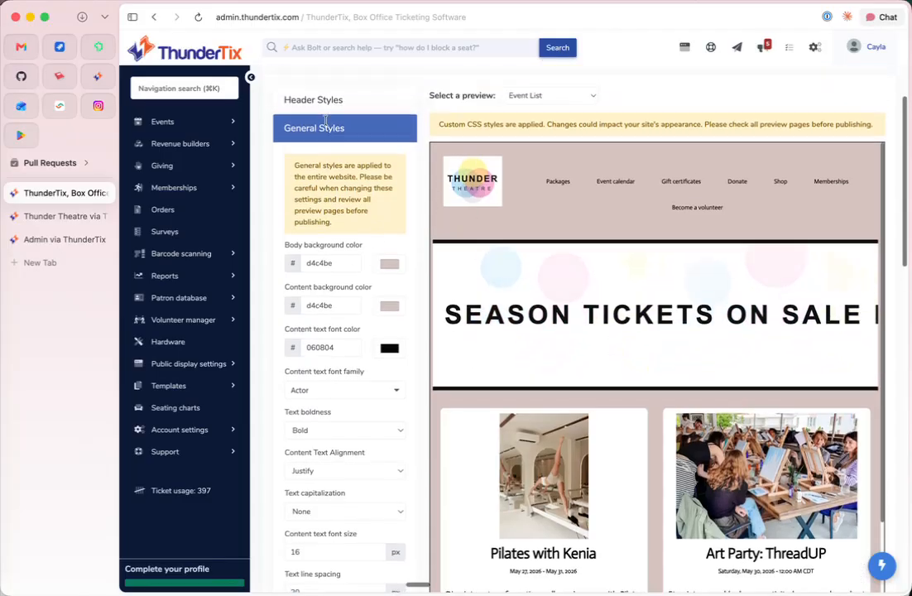
left_click(323, 149)
scroll(322, 149, "down", 2)
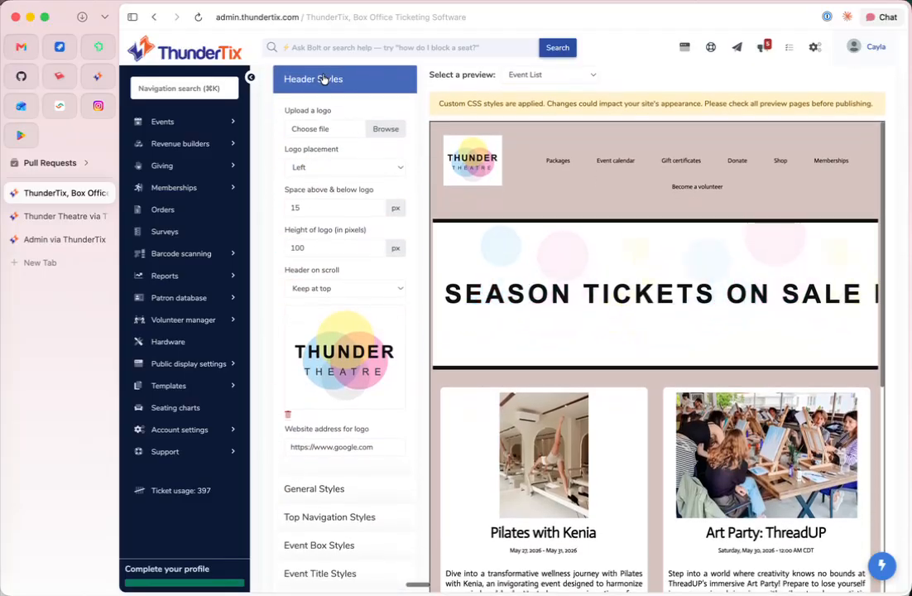
left_click(331, 78)
scroll(323, 79, "up", 1)
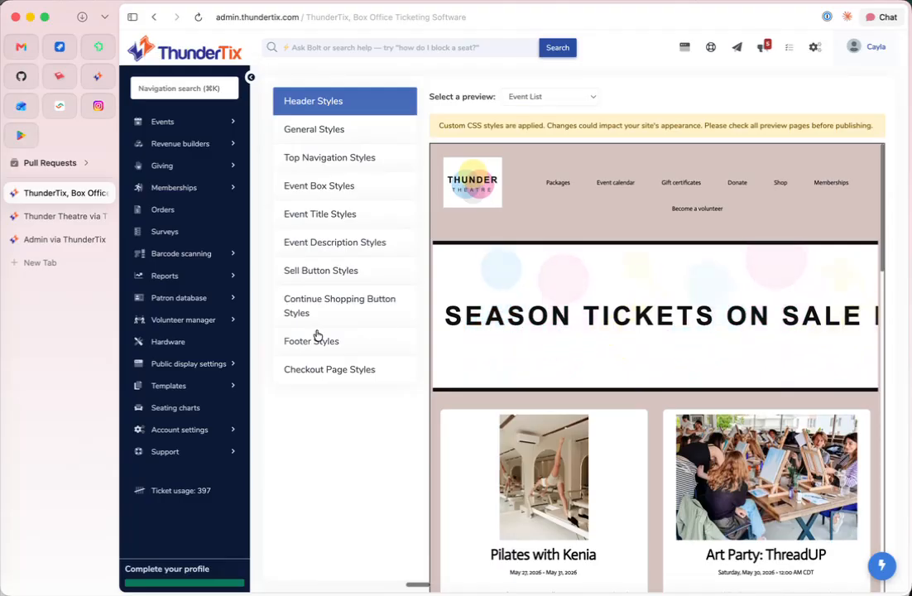
left_click(251, 79)
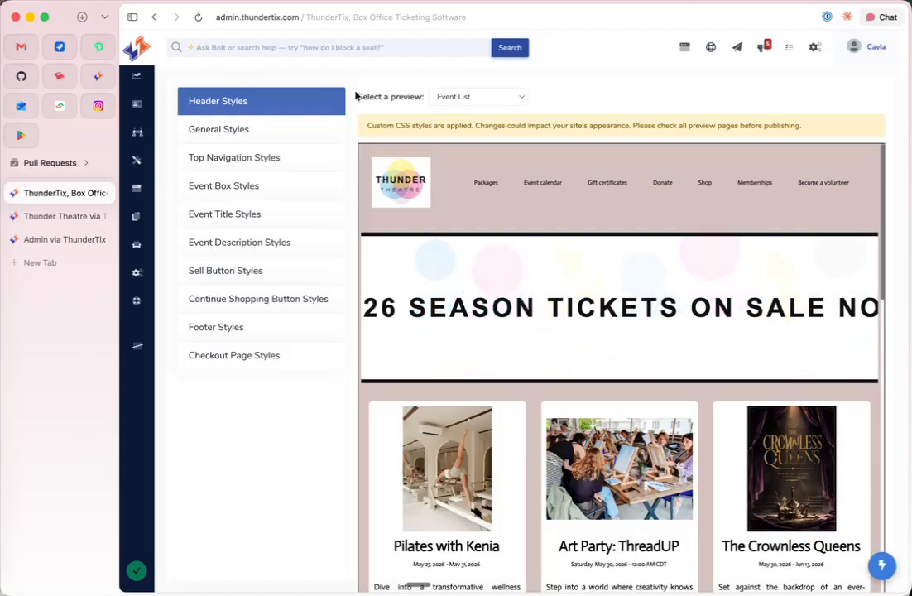
Preview the theme on the Event Show Only One, Event Calendar and Shop pages, and return to the Event List preview.
left_click_drag(374, 95, 430, 96)
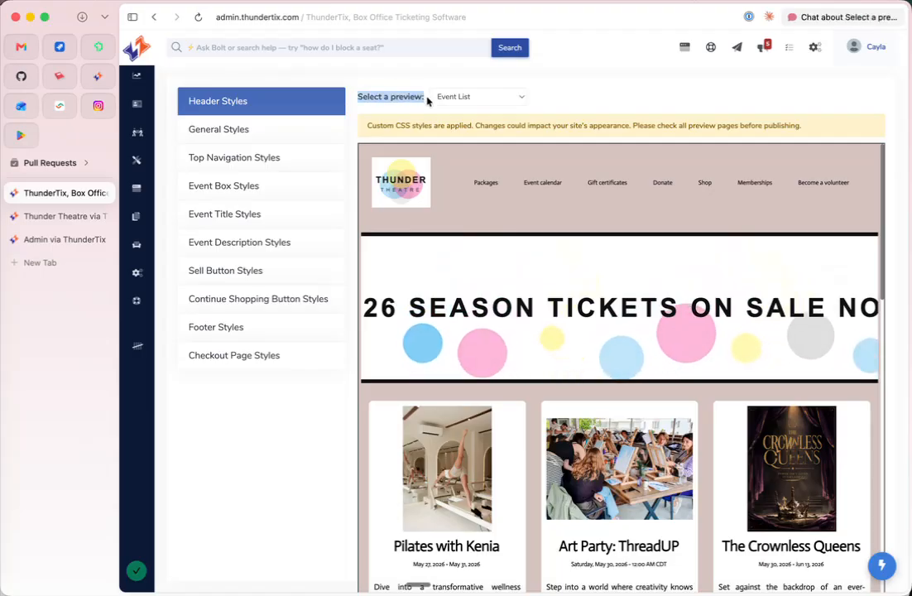
left_click(466, 97)
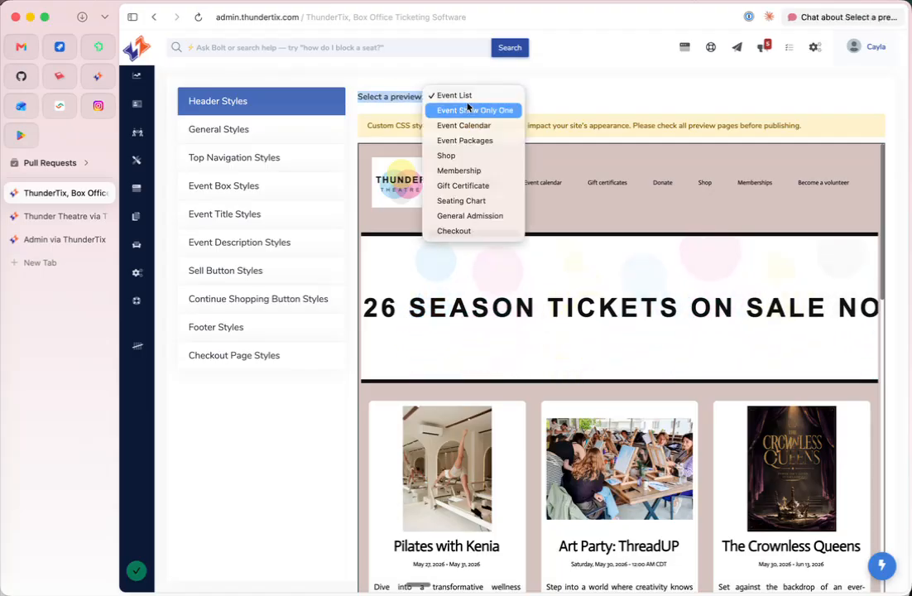
left_click(469, 111)
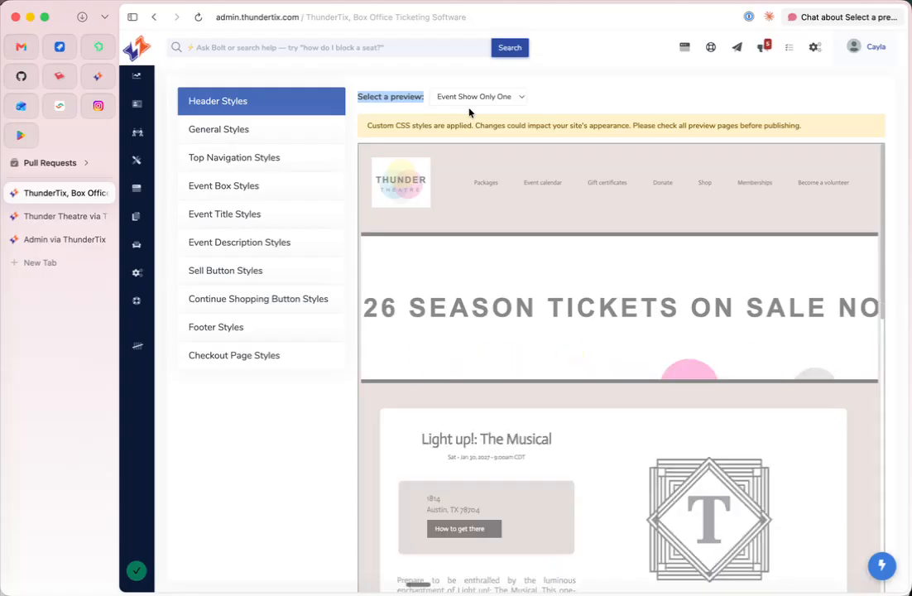
left_click(519, 98)
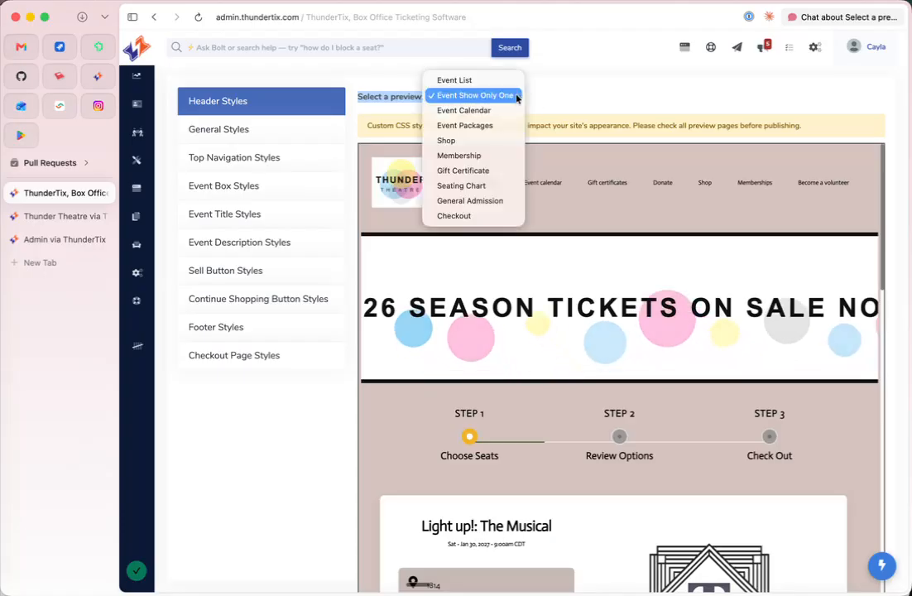
left_click(512, 111)
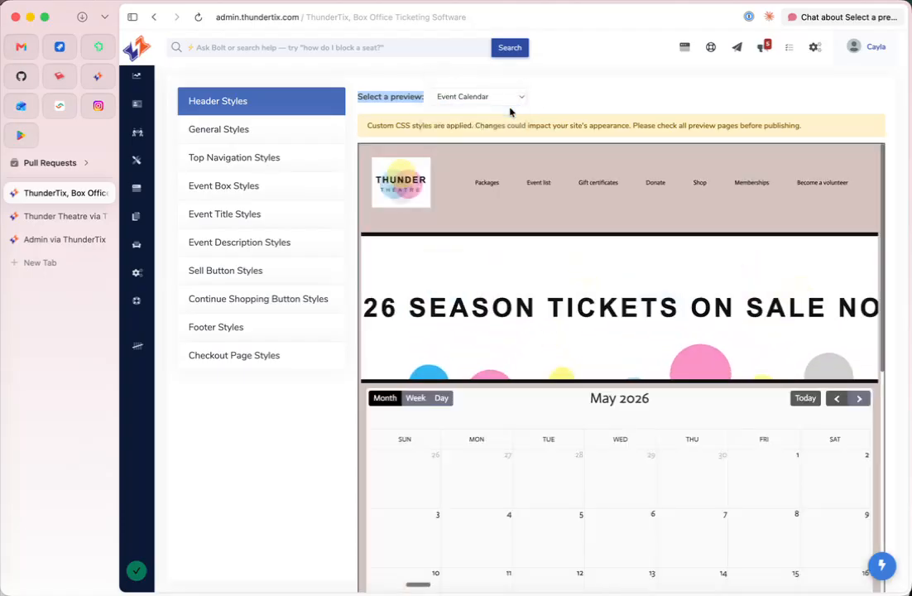
left_click(476, 94)
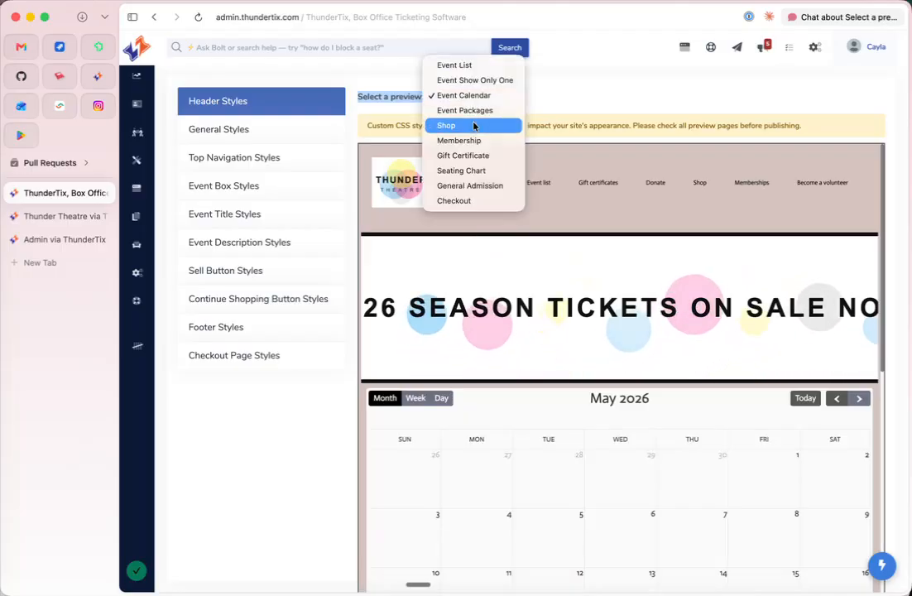
left_click(473, 128)
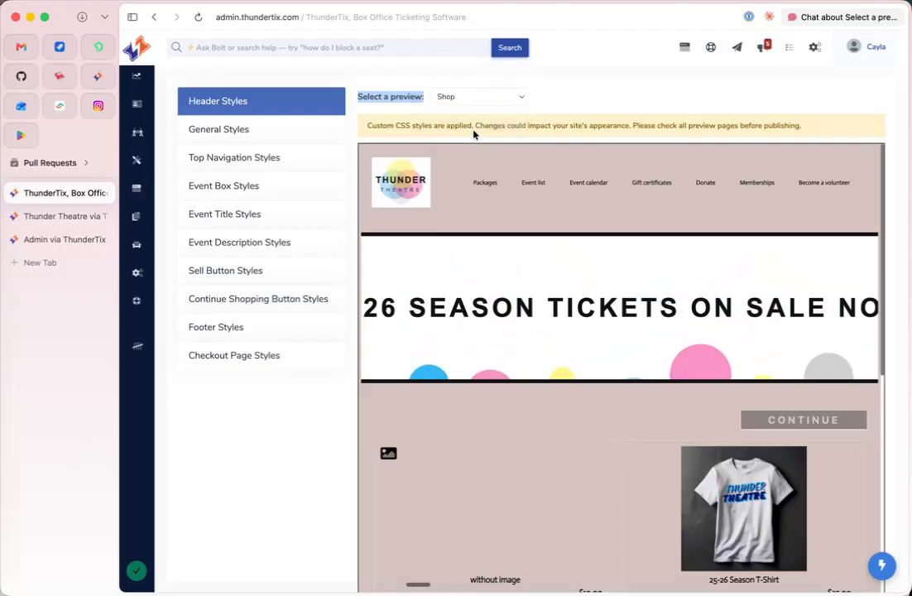
left_click(469, 99)
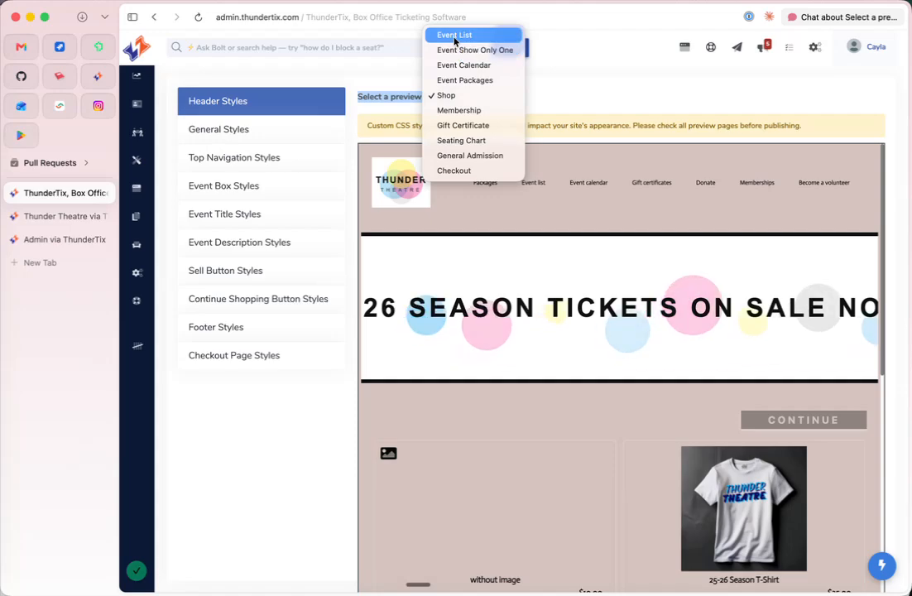
left_click(456, 36)
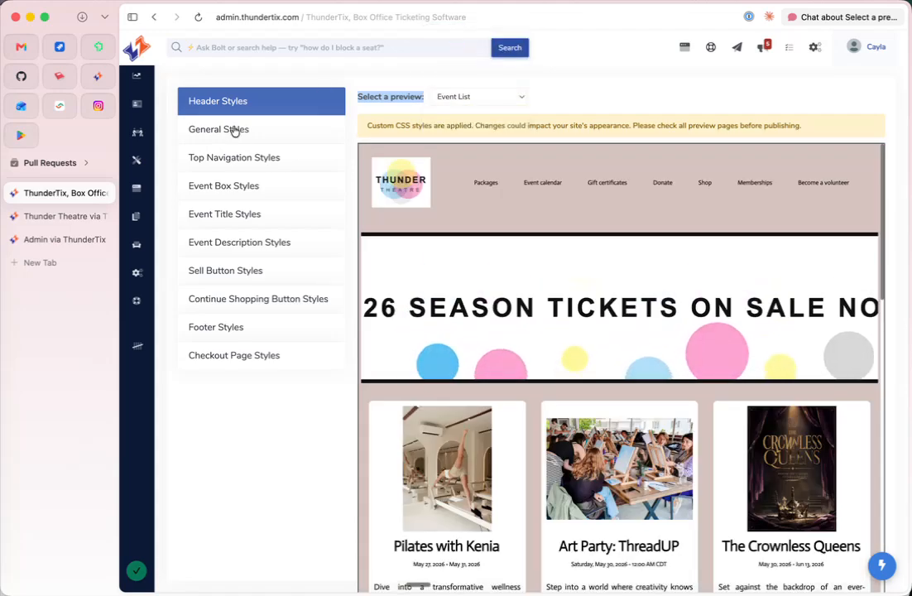
Expand Header Styles to review the logo and header scroll settings, and collapse the section again.
left_click(222, 101)
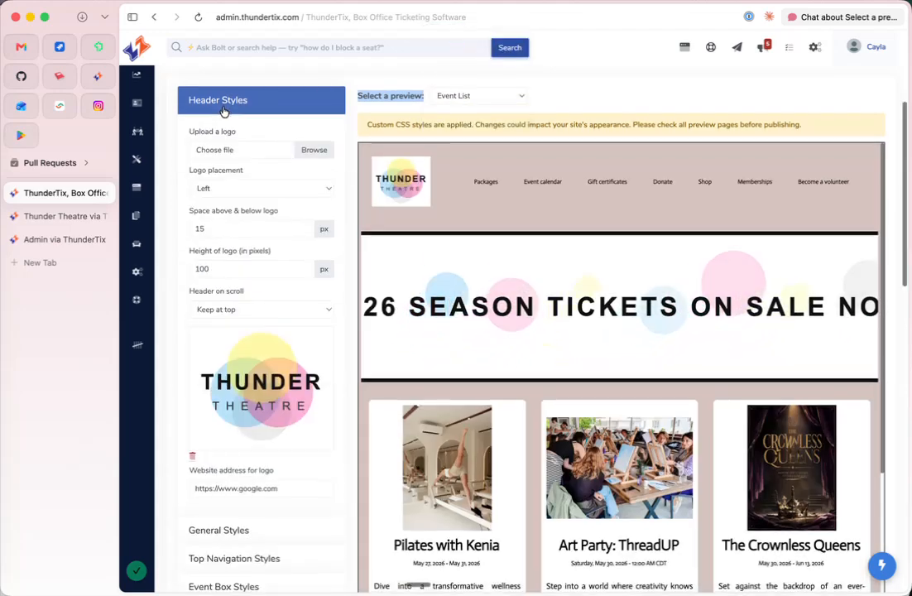
scroll(223, 110, "down", 1)
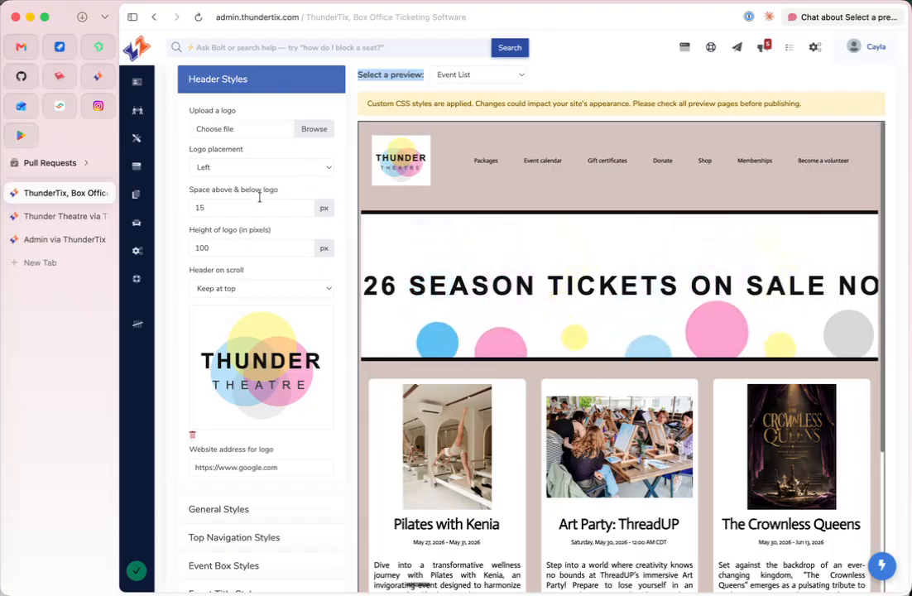
left_click(248, 83)
Set the body background color in General Styles to white (ffffff).
left_click(239, 121)
left_click(315, 205)
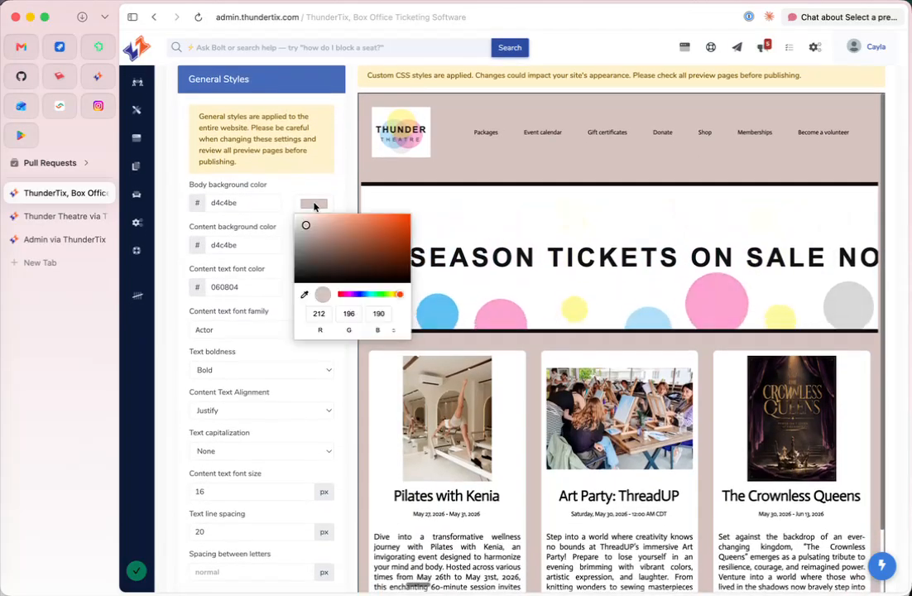
left_click_drag(305, 225, 290, 210)
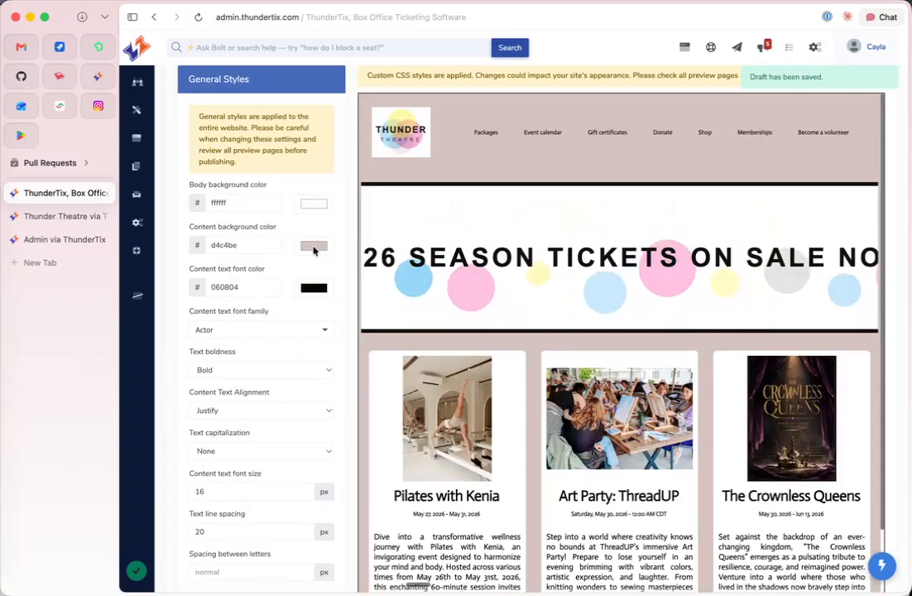
Set the content background color to the light blue (acd3e8) sampled from the Thunder Theatre logo.
left_click(314, 247)
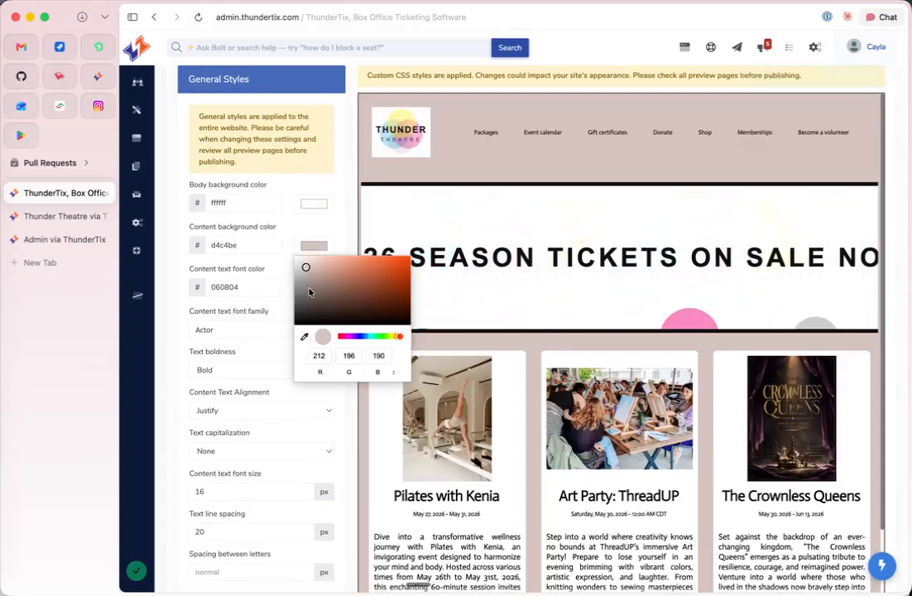
left_click(305, 338)
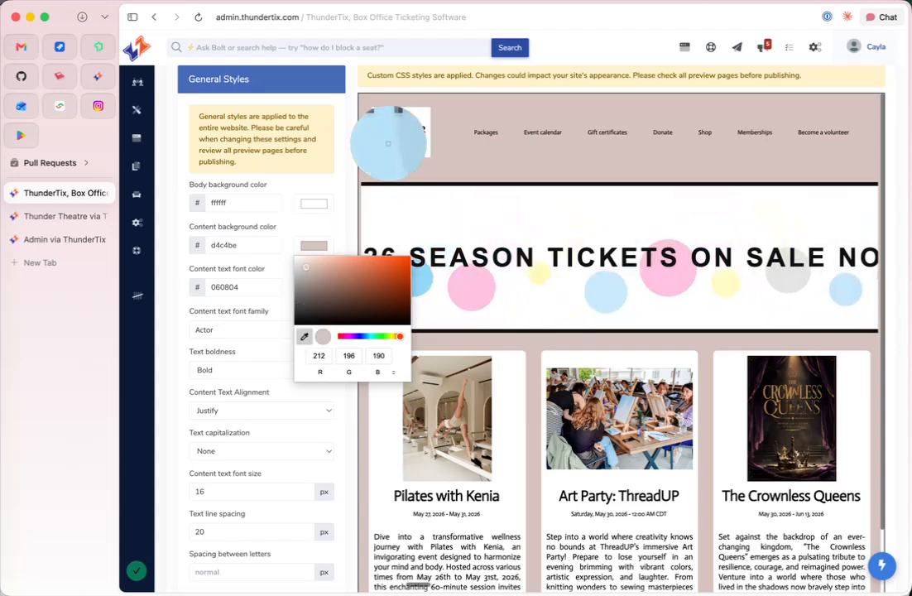
left_click(387, 148)
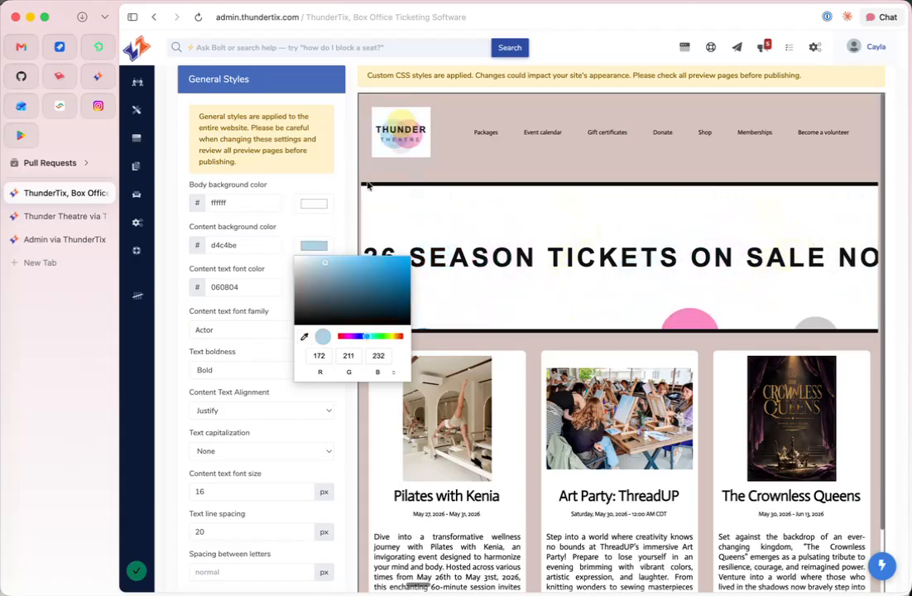
left_click(328, 232)
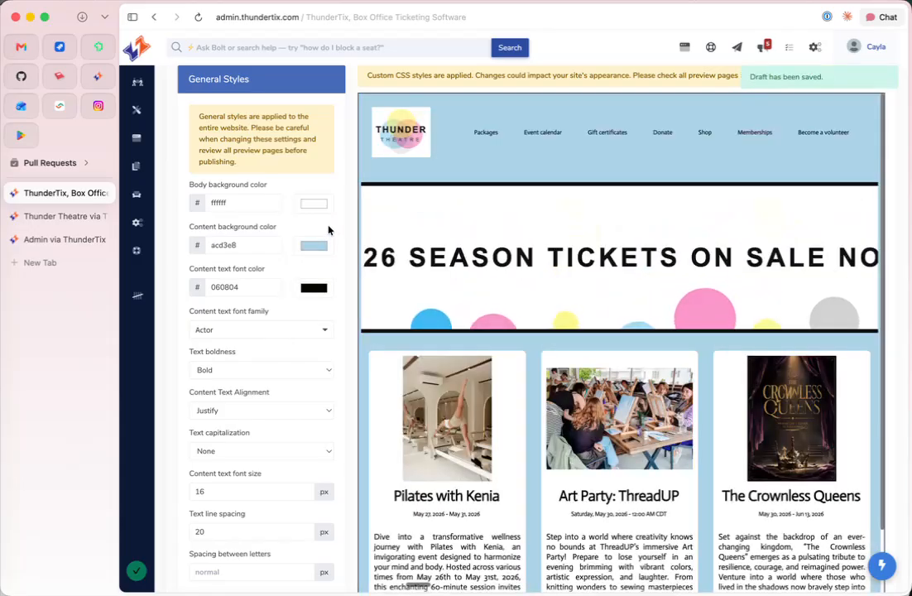
Set the content background color to white (ffffff) and check the color choices for the content text font.
left_click(315, 246)
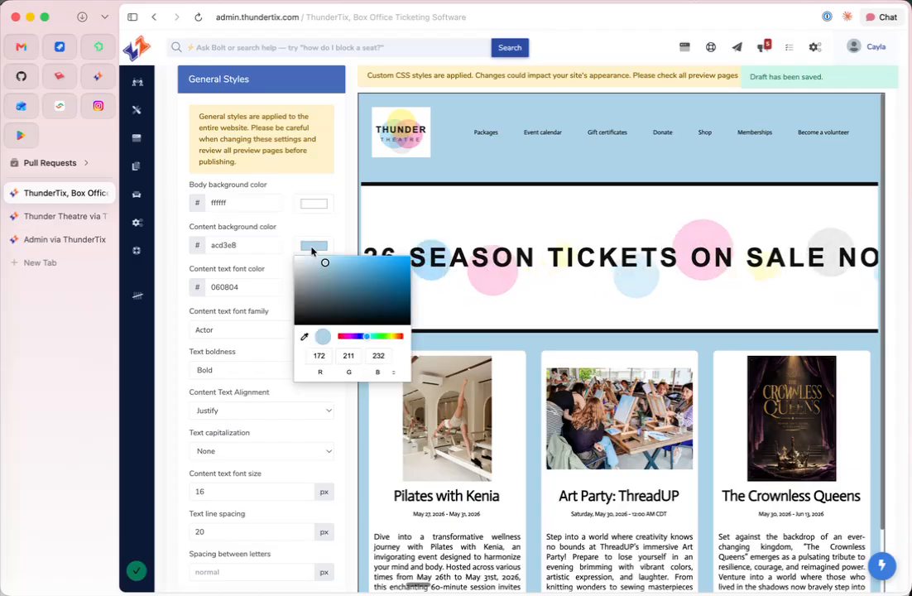
left_click_drag(325, 264, 293, 261)
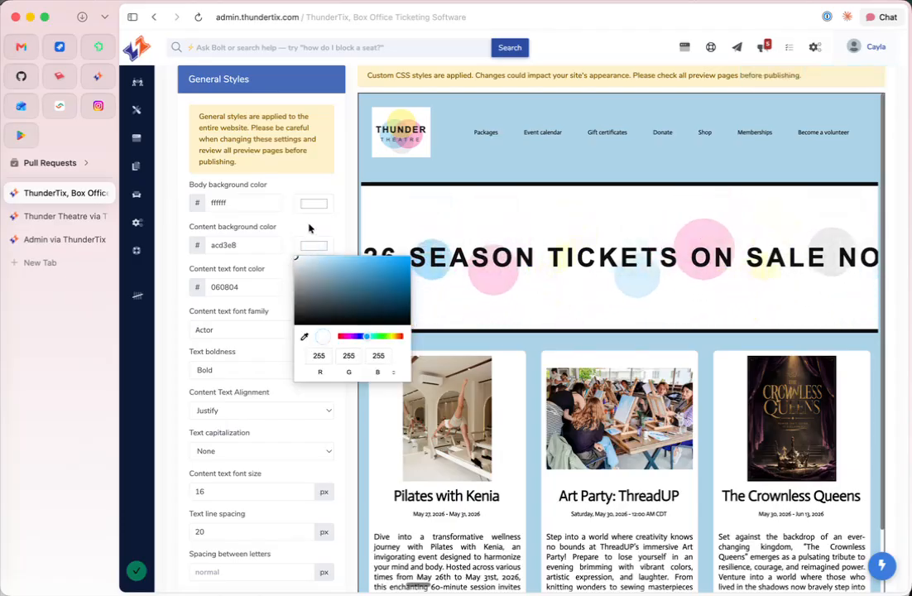
left_click(309, 227)
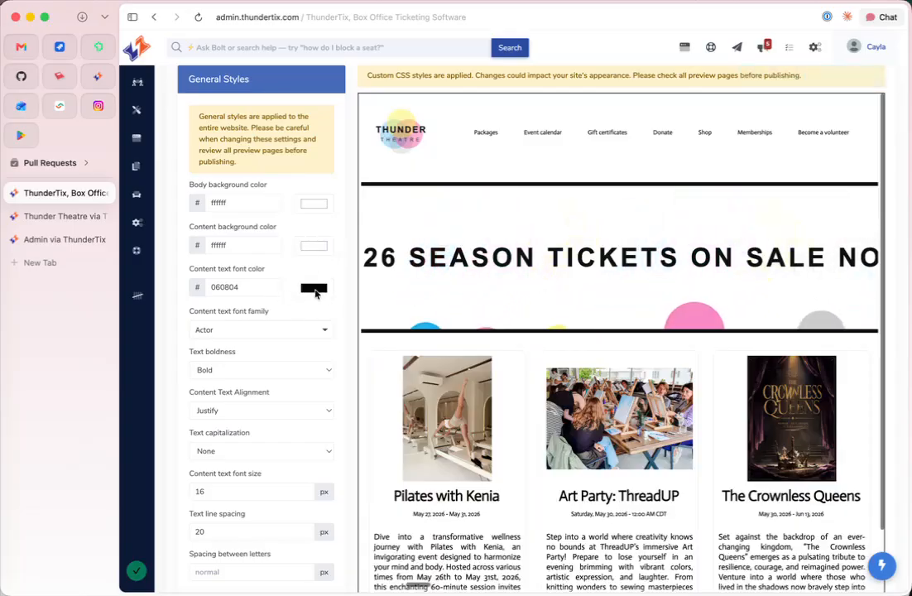
left_click(314, 288)
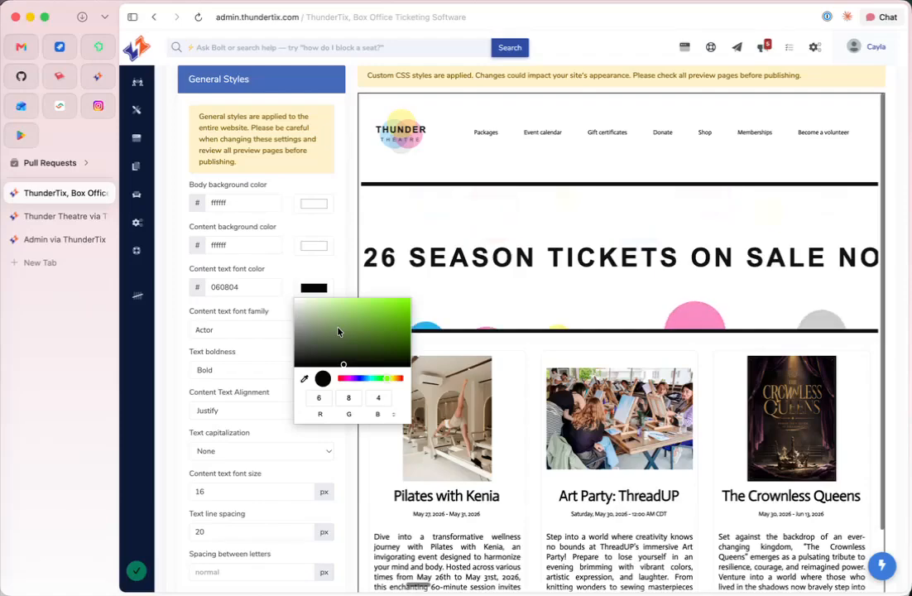
left_click(341, 264)
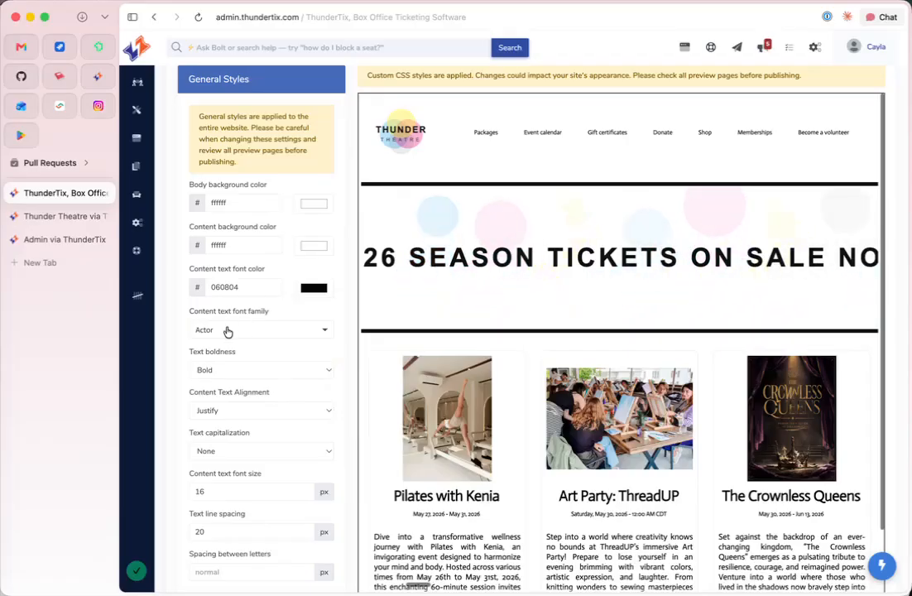
Try Aguafina Script as the content text font family and switch the font back to Actor.
left_click(268, 331)
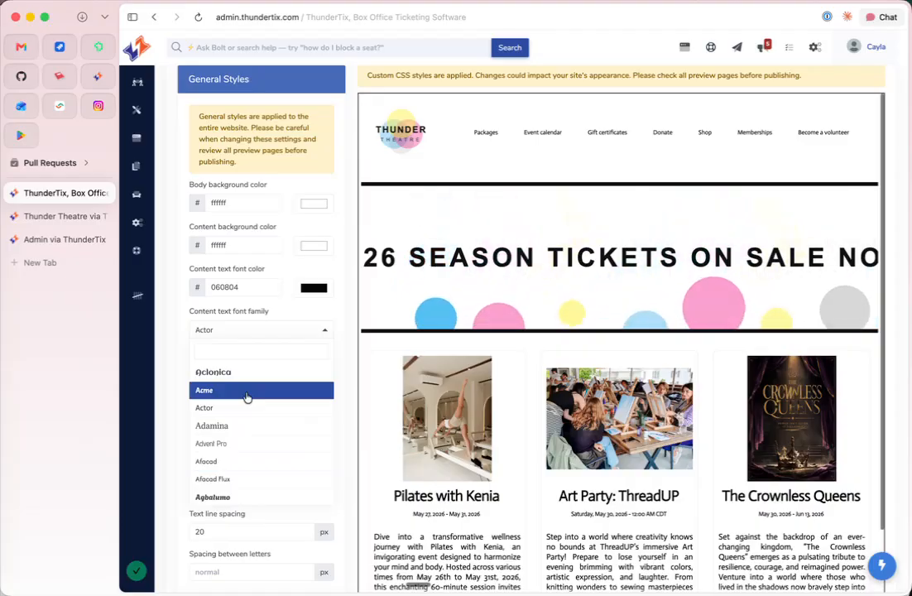
scroll(245, 397, "down", 3)
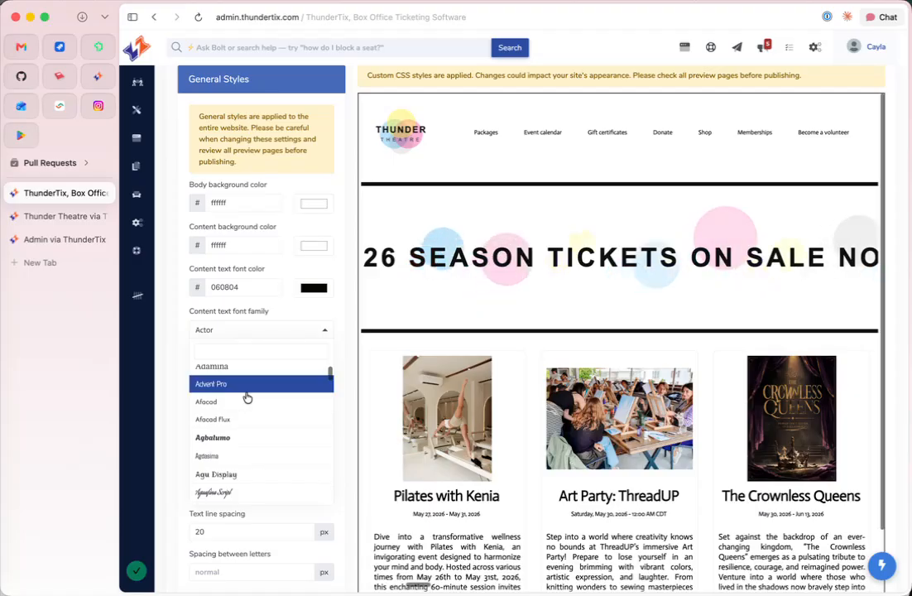
scroll(246, 398, "down", 3)
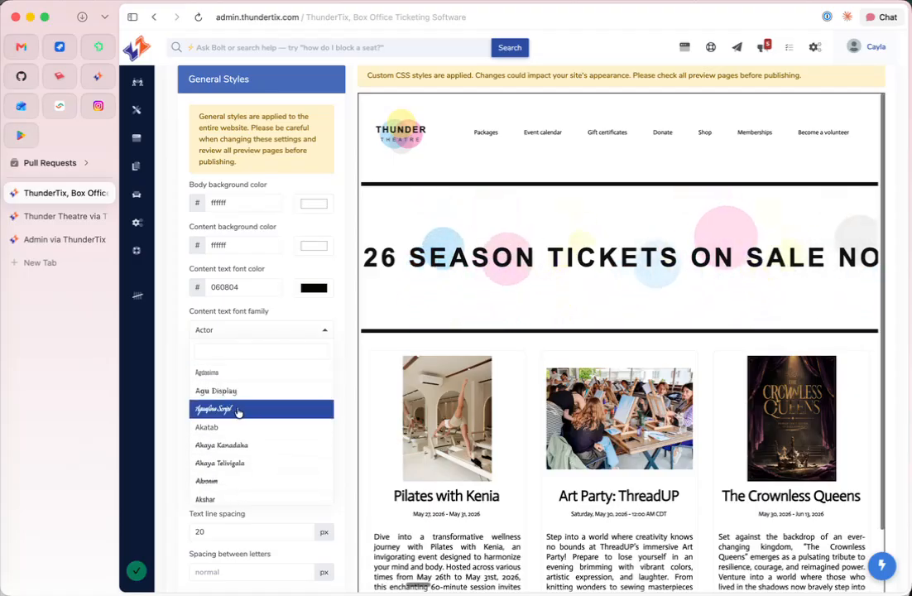
left_click(237, 409)
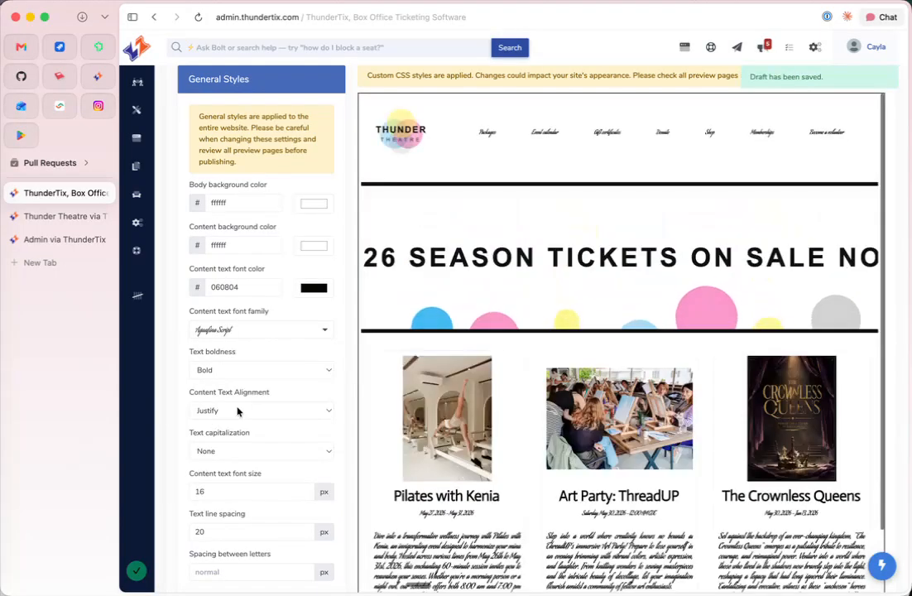
left_click(248, 330)
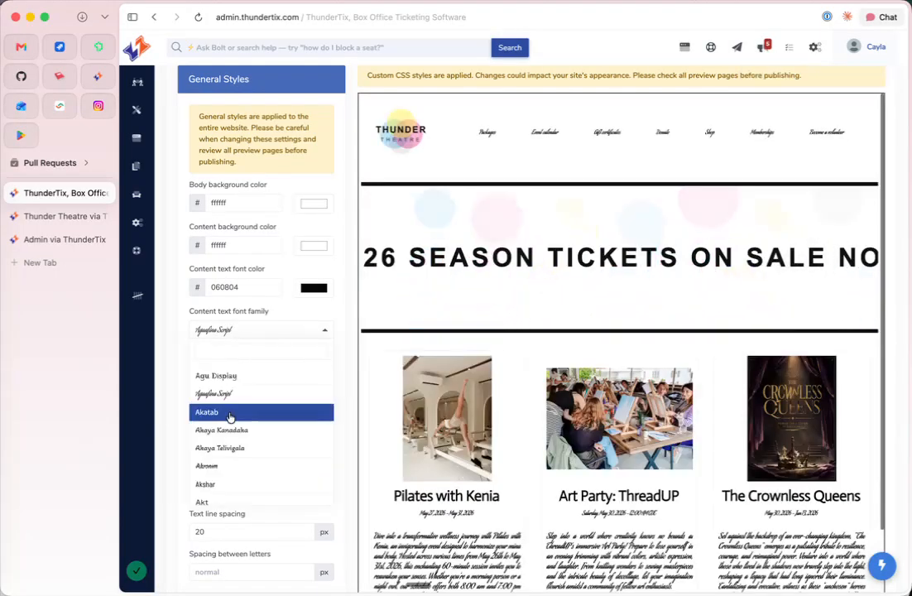
scroll(231, 416, "up", 3)
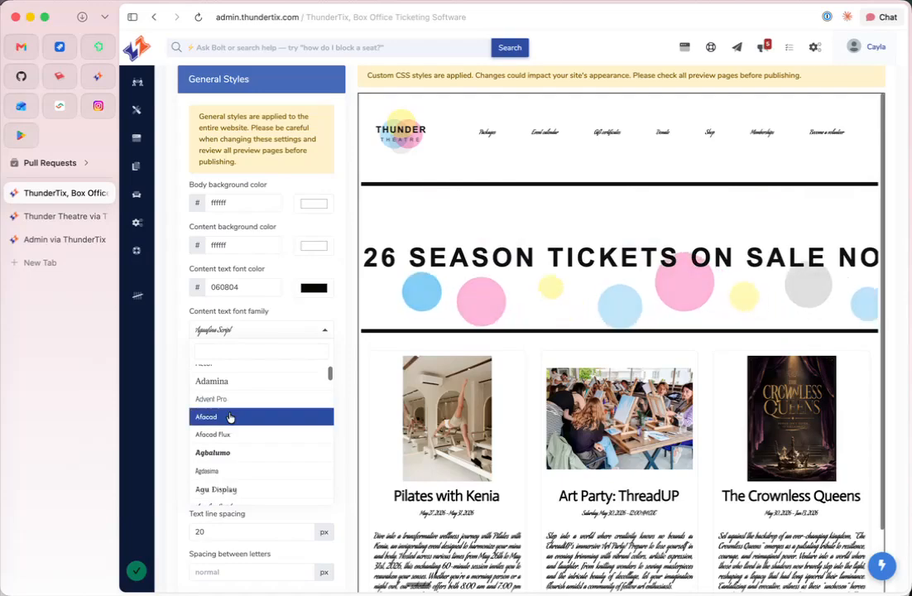
scroll(213, 396, "up", 2)
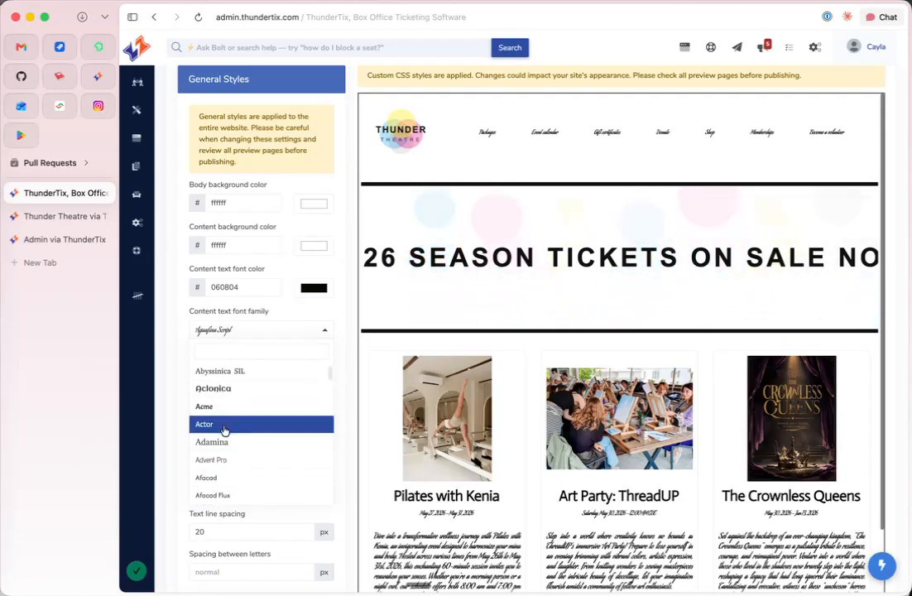
left_click(223, 425)
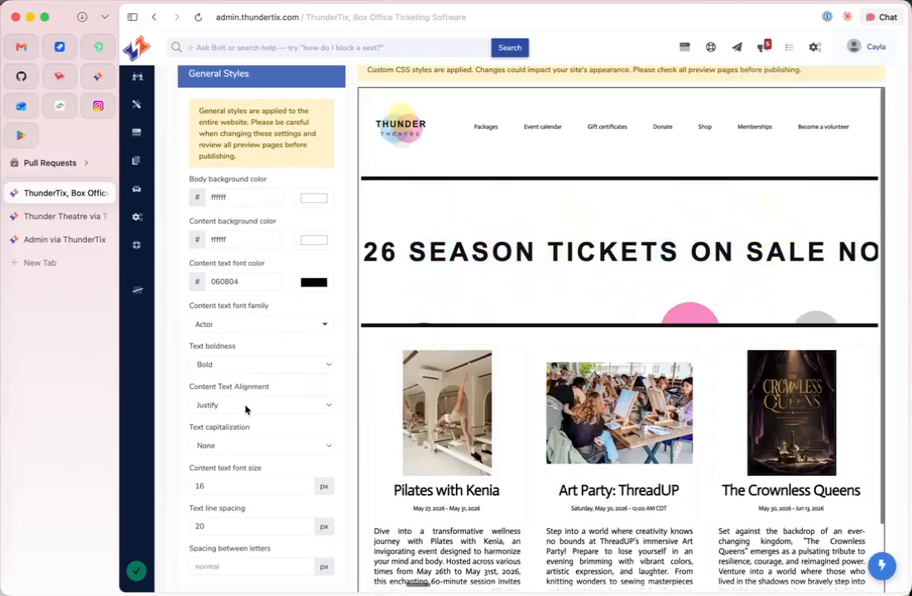
Review the event cards in the Event List preview and switch the preview to Event Show Only One.
scroll(245, 407, "down", 2)
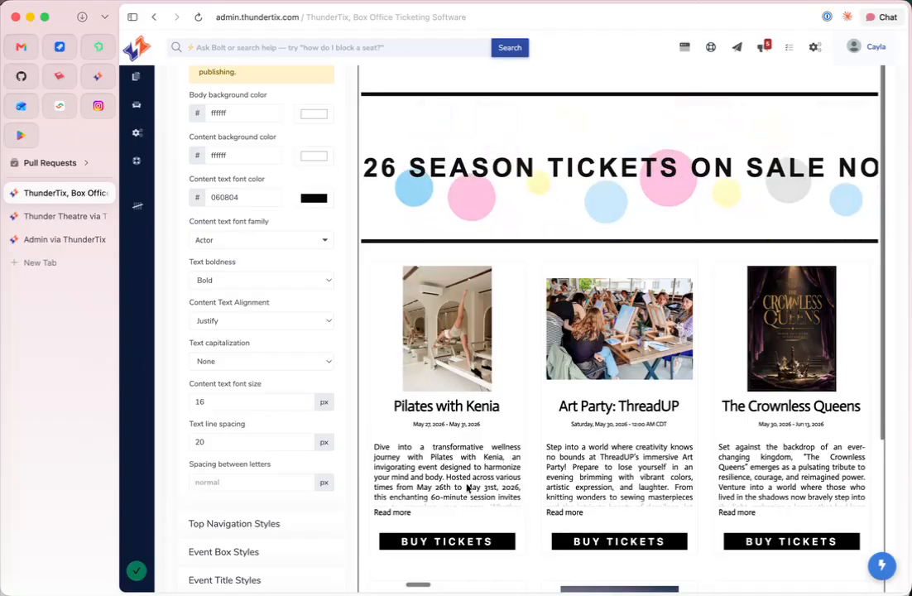
scroll(468, 428, "up", 3)
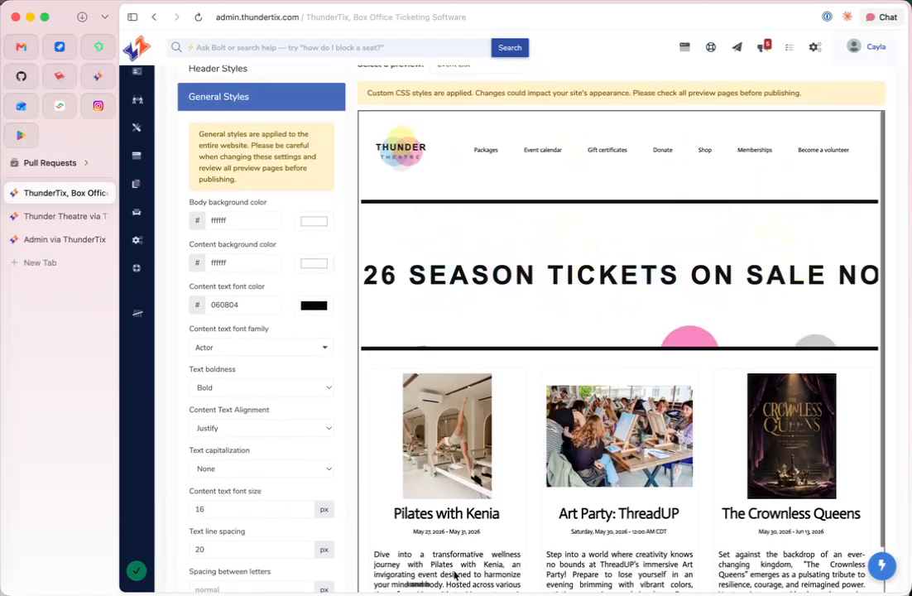
scroll(455, 575, "down", 3)
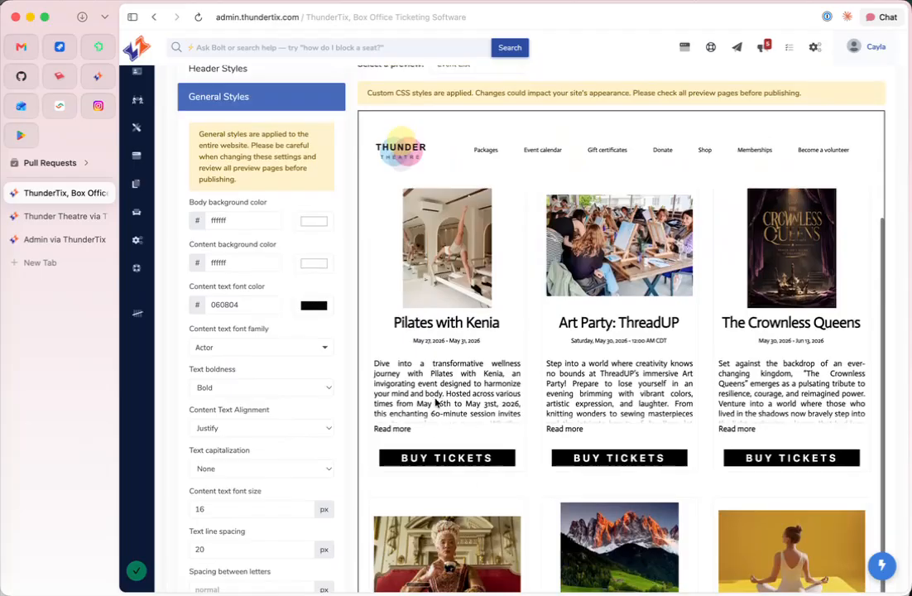
scroll(436, 402, "up", 5)
left_click(474, 168)
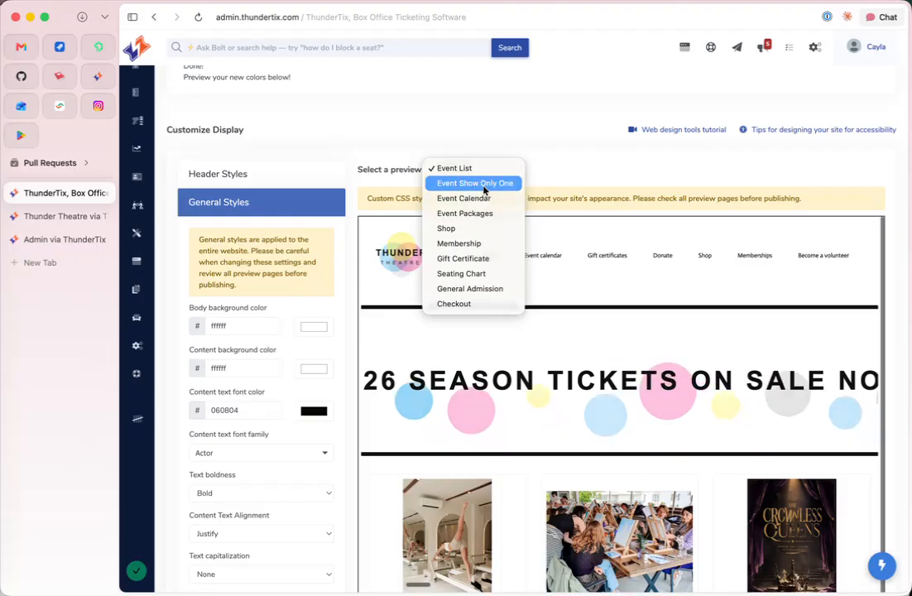
left_click(484, 184)
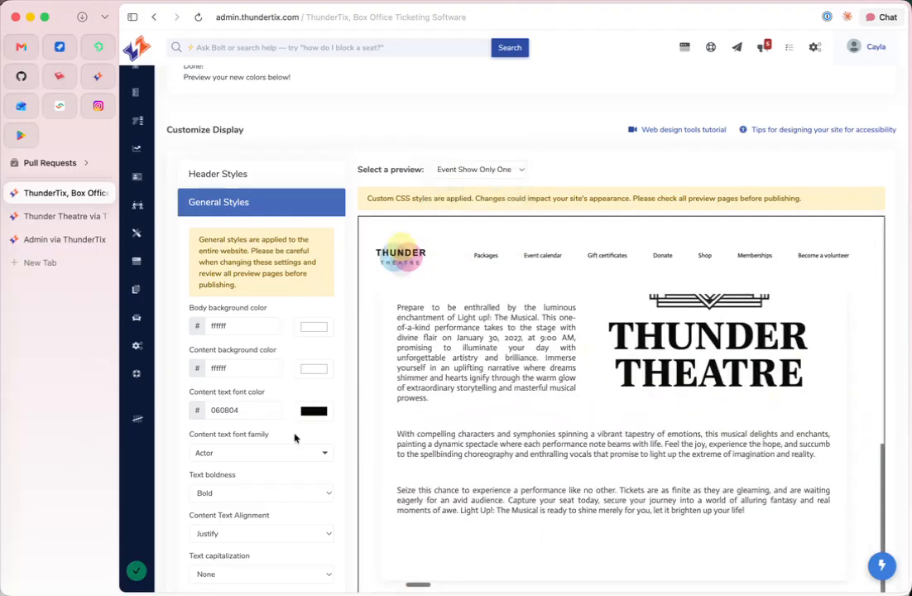
Try Uppercase text capitalization on the Event Show Only One preview and revert the capitalization.
scroll(274, 500, "down", 4)
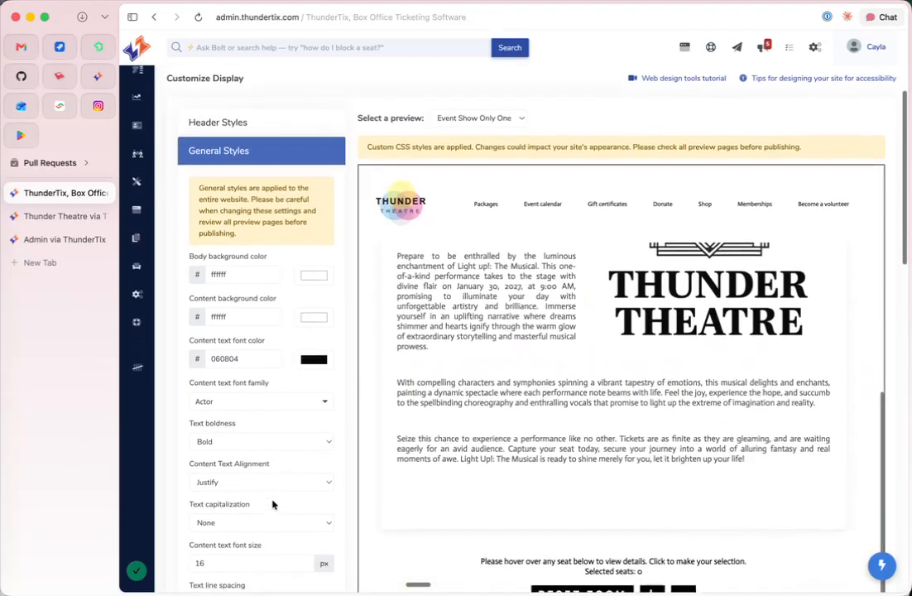
left_click(235, 426)
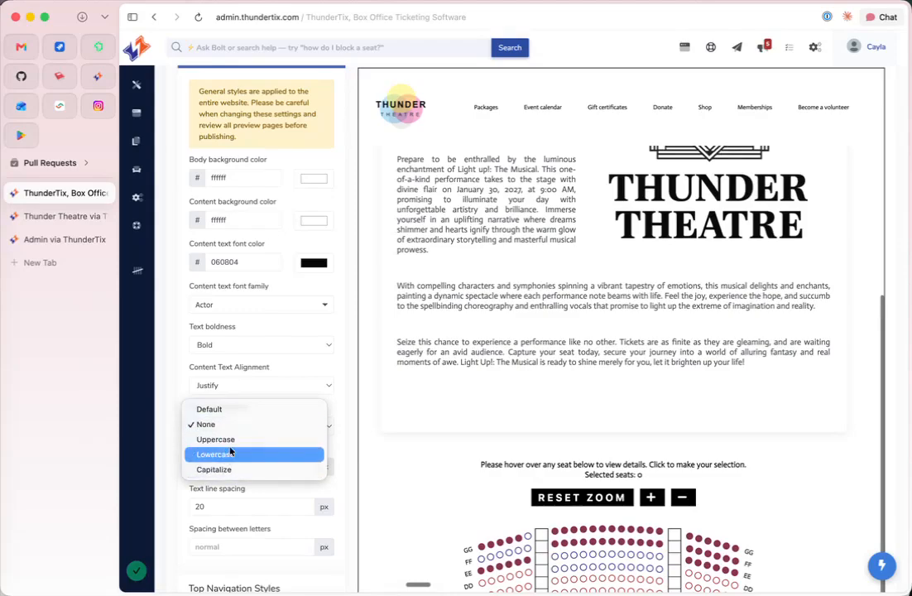
left_click(228, 438)
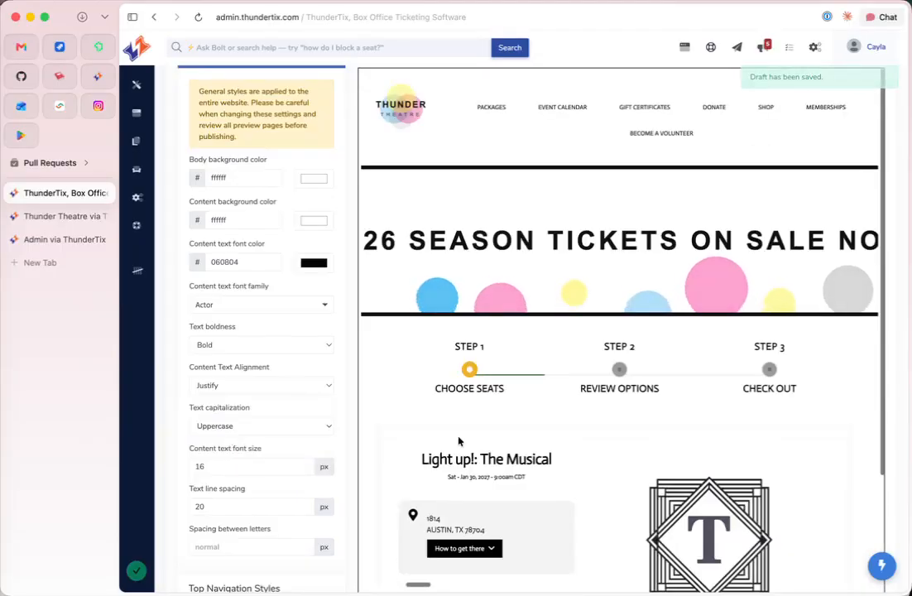
scroll(458, 438, "down", 5)
scroll(458, 441, "down", 5)
scroll(458, 441, "up", 3)
scroll(463, 439, "down", 5)
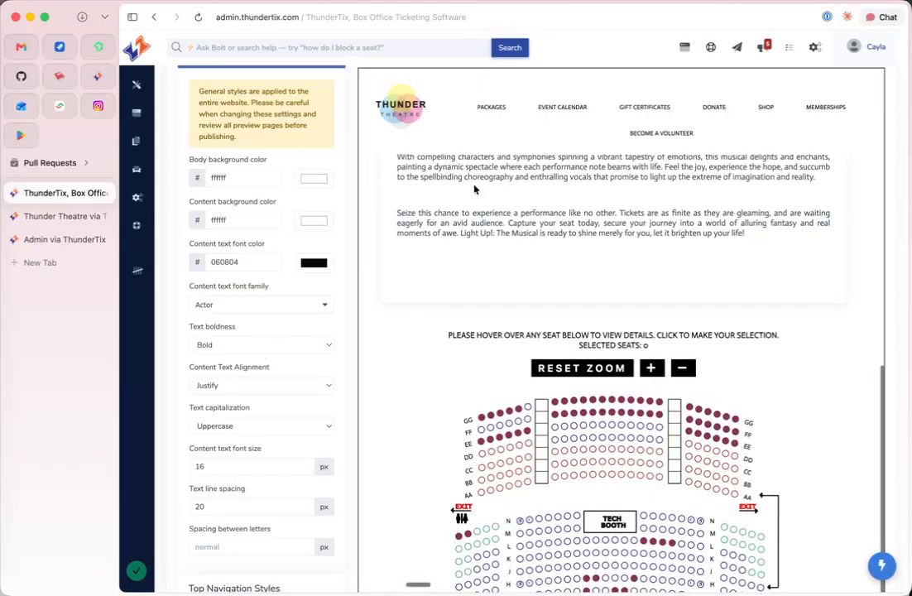
left_click(281, 428)
left_click(265, 394)
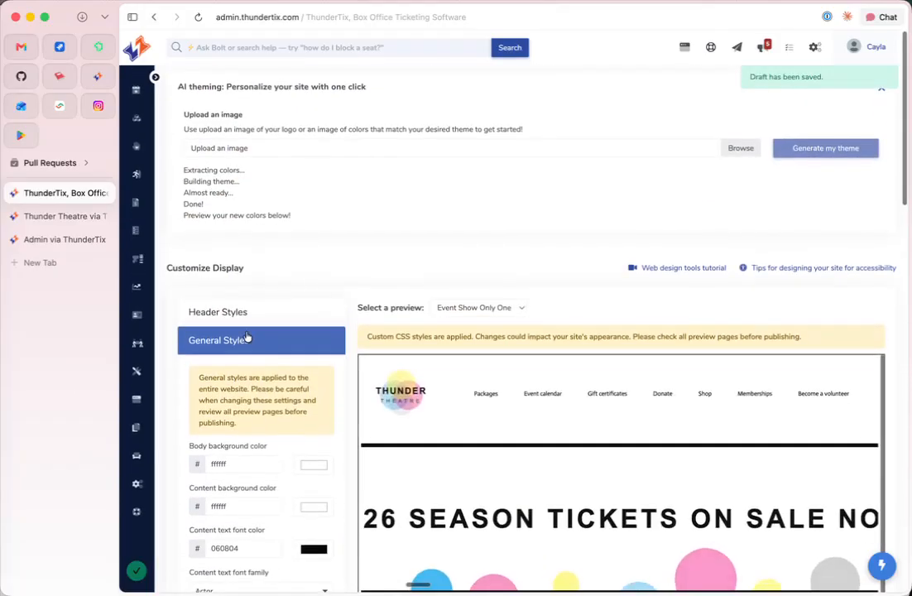
Collapse General Styles, expand Header Styles, and set the height of the logo to 150 px.
left_click(246, 339)
left_click(239, 313)
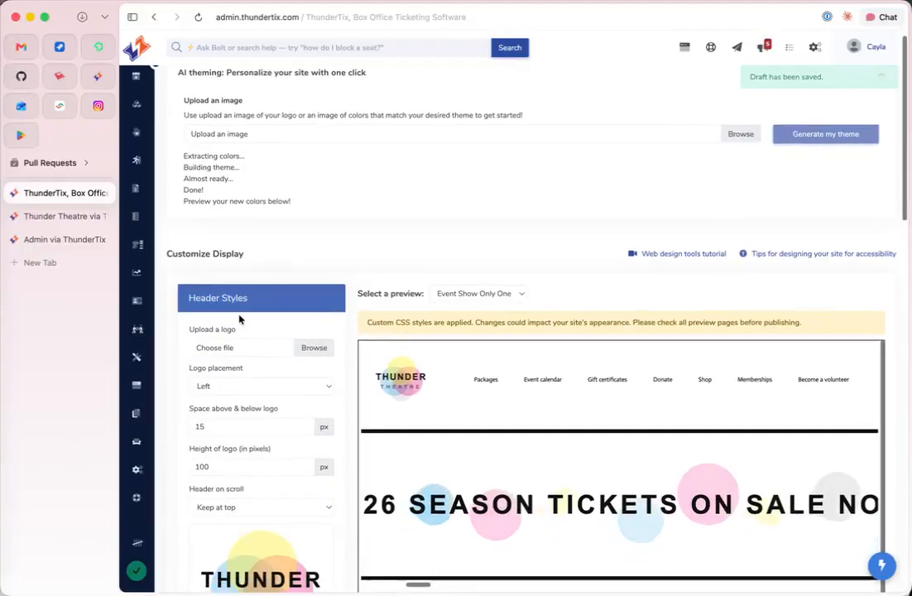
left_click(260, 245)
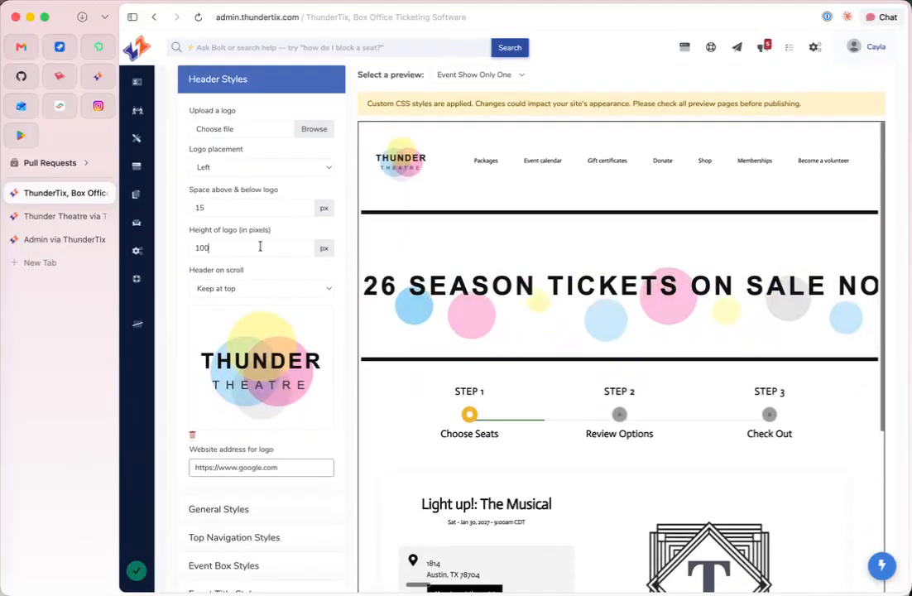
type("150")
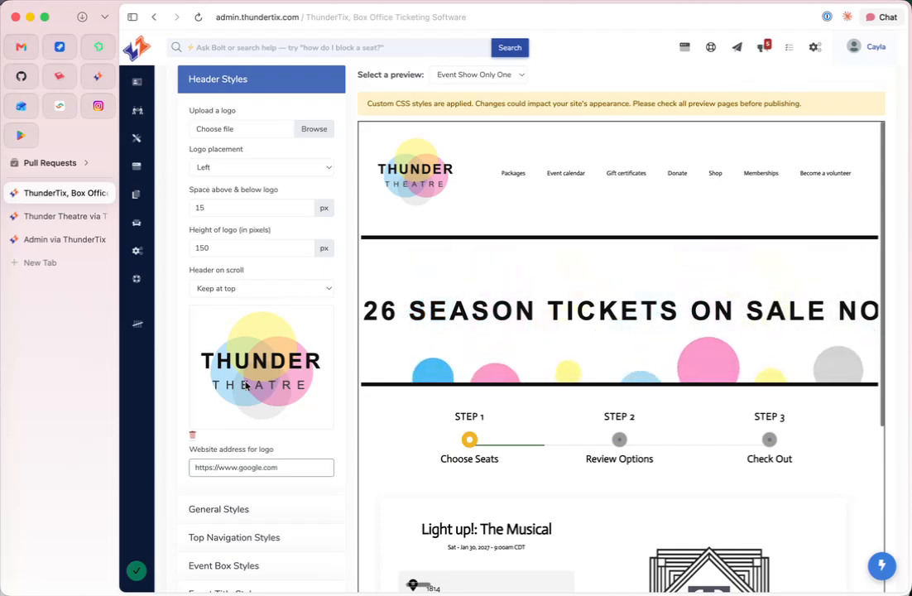
Set the header's scroll behavior to Hide on scroll and test it by looking through the event preview.
scroll(244, 377, "up", 1)
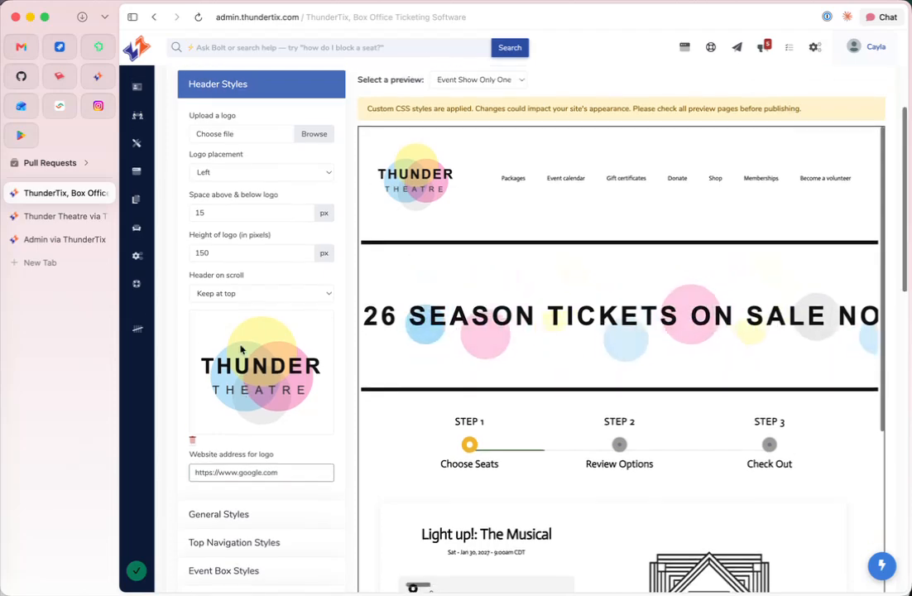
left_click(232, 294)
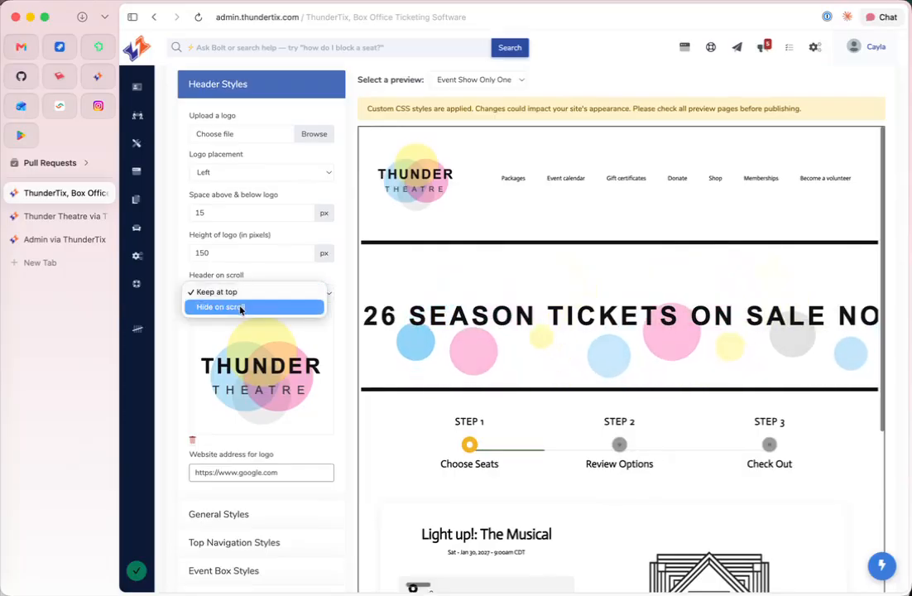
left_click(220, 307)
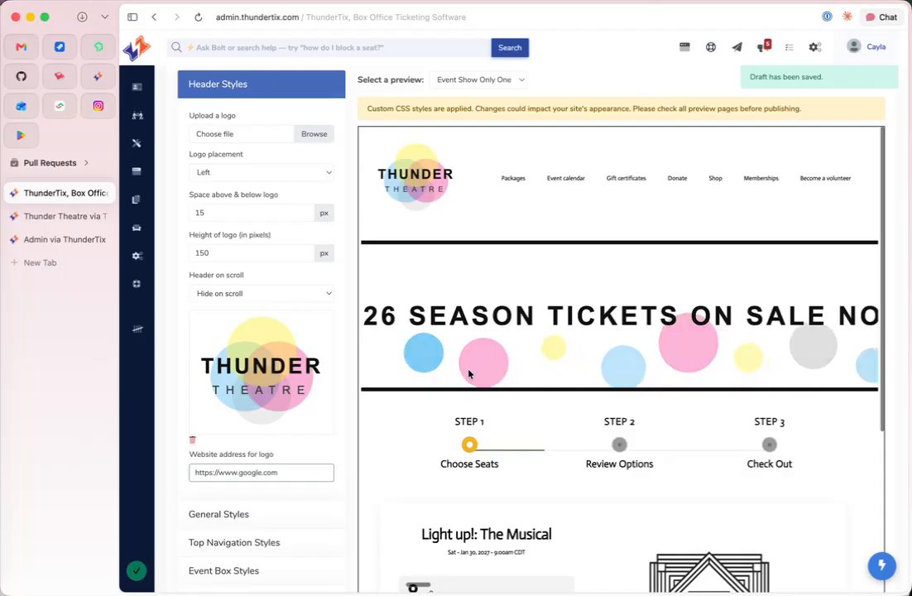
scroll(468, 374, "down", 3)
scroll(469, 374, "down", 2)
scroll(468, 373, "up", 5)
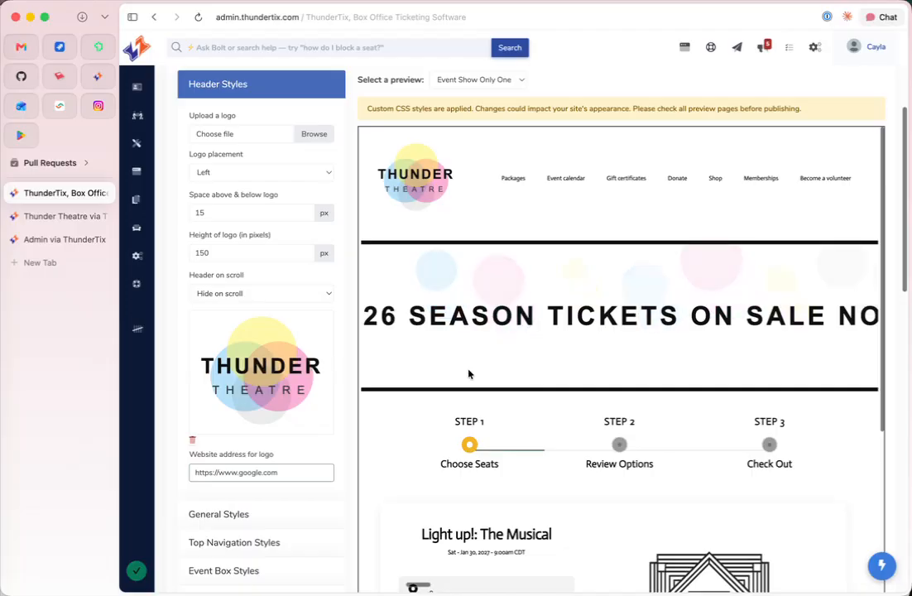
Set the header's scroll behavior to Keep at top and test it by looking through the event preview.
left_click(268, 294)
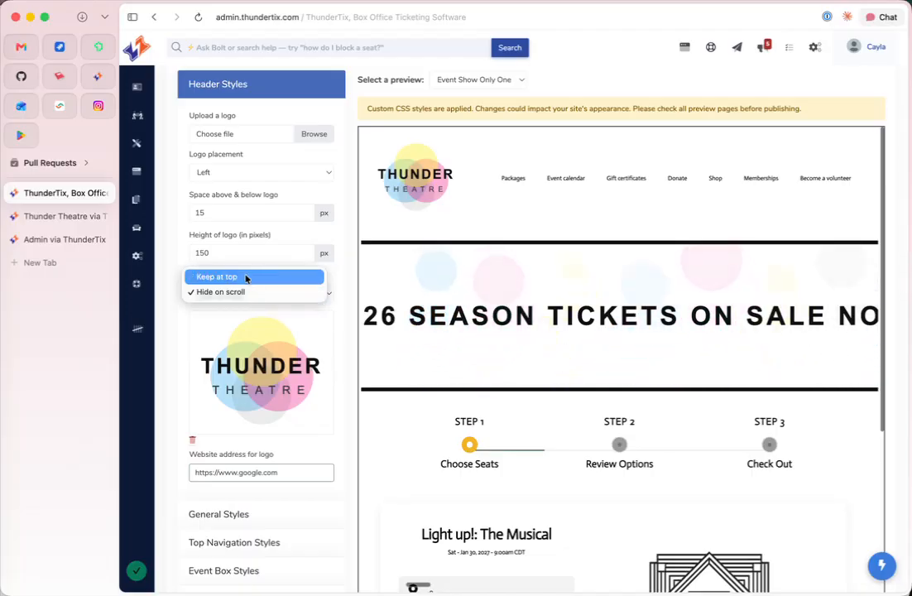
left_click(246, 277)
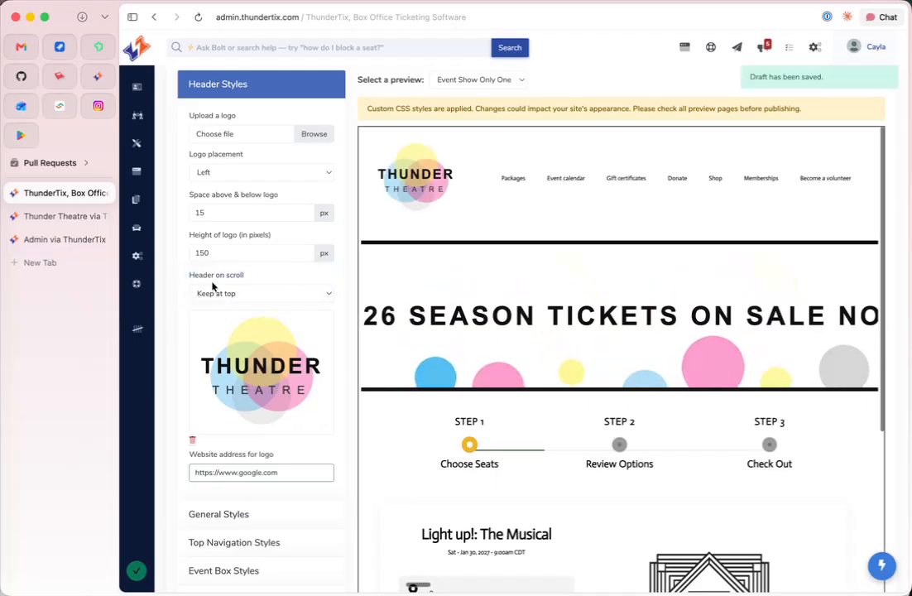
scroll(517, 416, "down", 3)
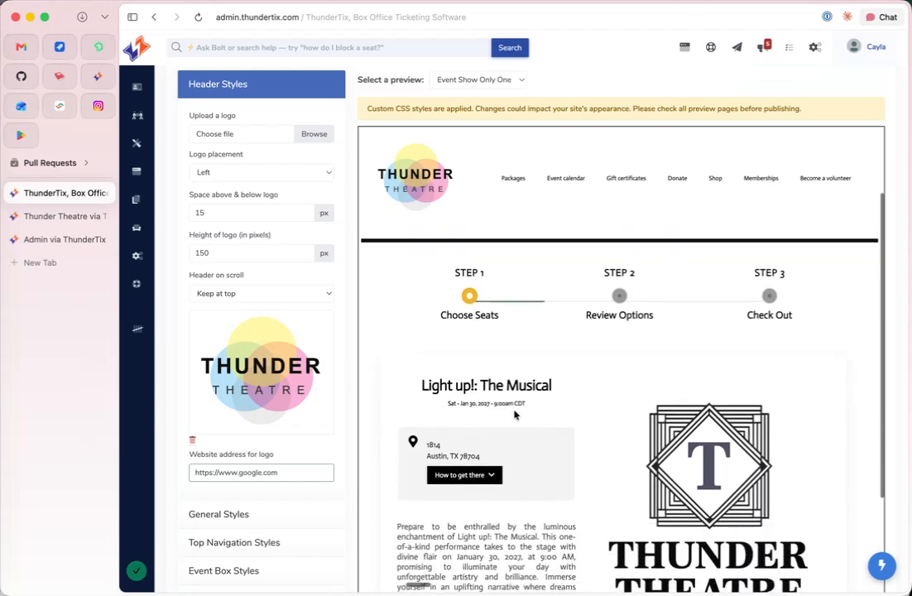
scroll(513, 416, "down", 10)
scroll(514, 415, "up", 12)
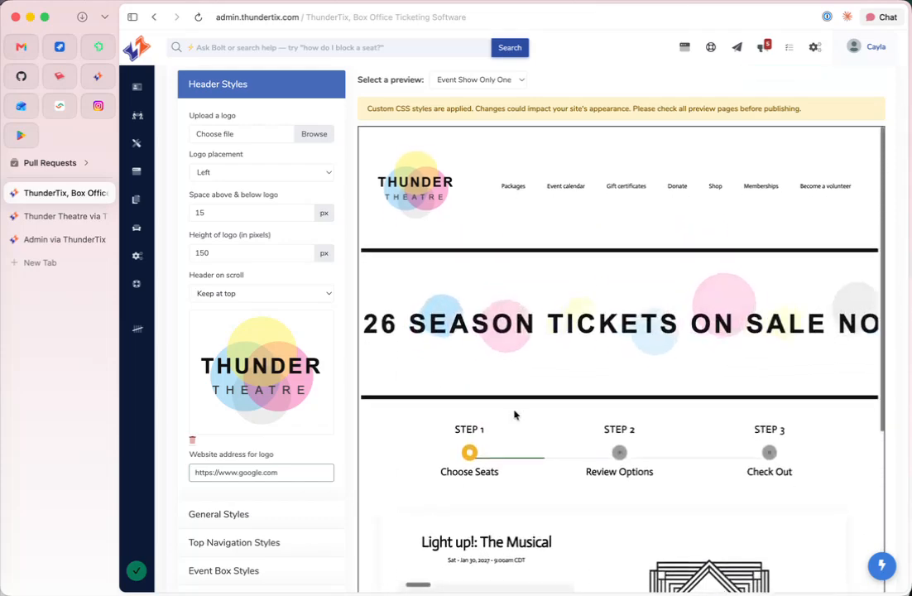
Collapse Header Styles, expand Top Navigation Styles, and set the button position to Main content.
left_click(251, 96)
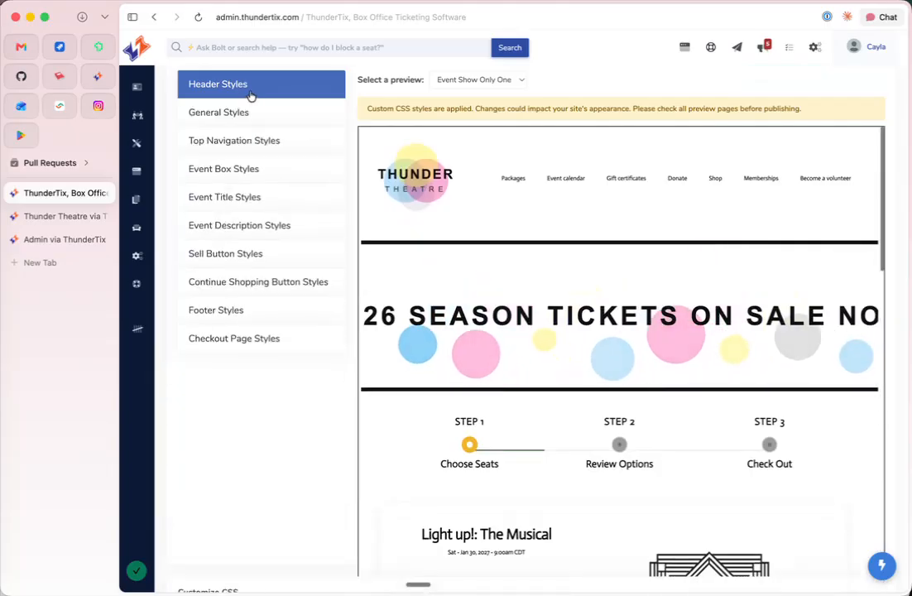
left_click(246, 142)
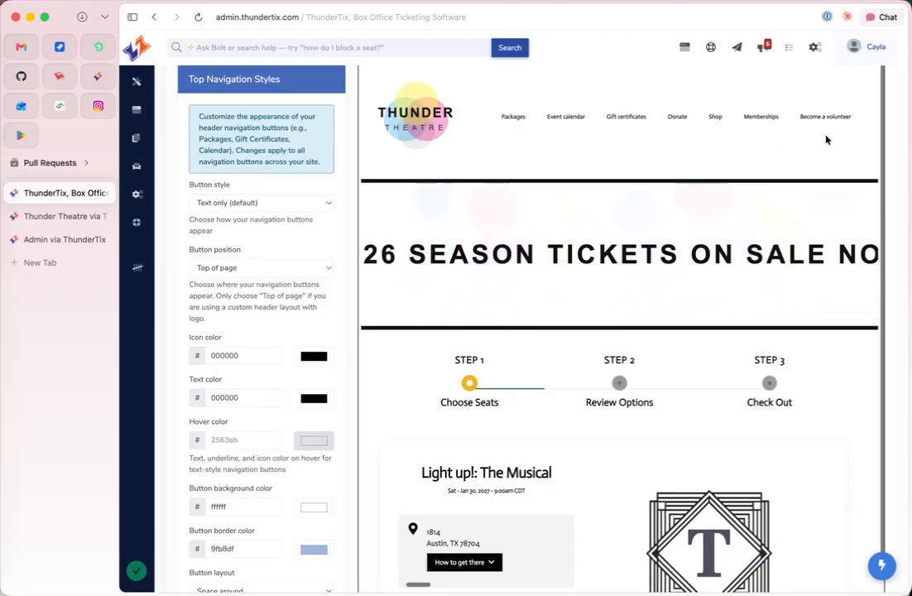
left_click(226, 269)
left_click(222, 253)
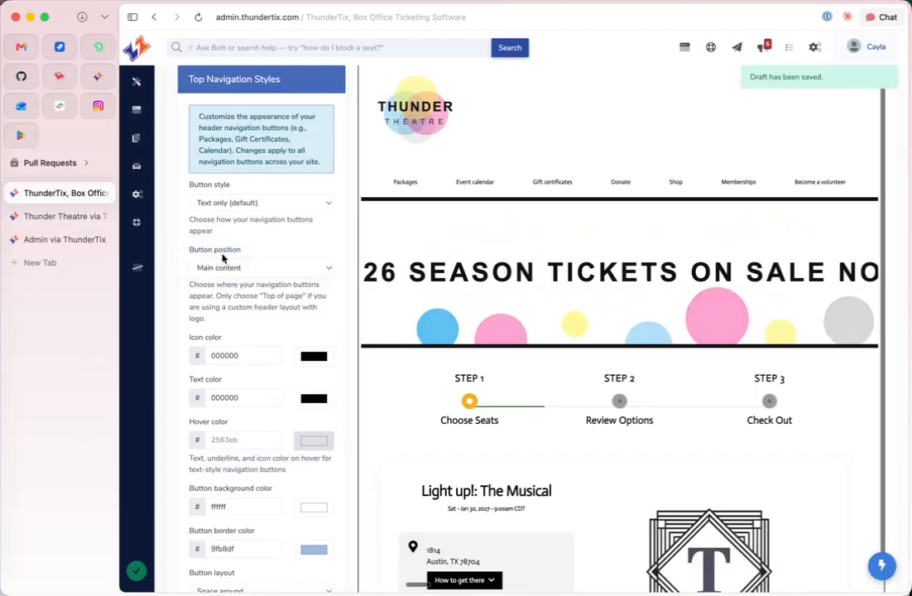
Set the logo placement to Center in Header Styles and check the header's scroll behavior through the event preview.
scroll(222, 174, "up", 2)
left_click(217, 91)
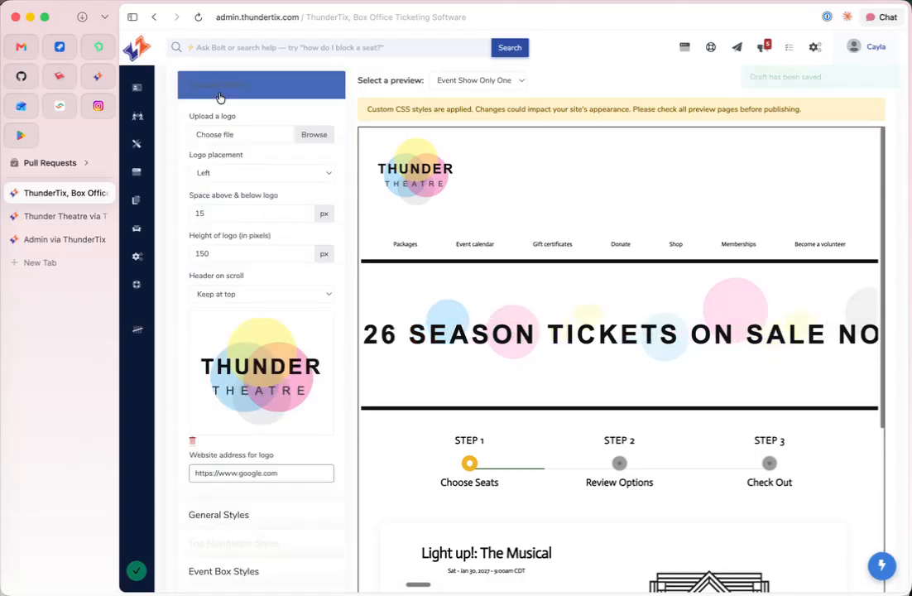
scroll(293, 182, "down", 1)
left_click(293, 170)
left_click(283, 183)
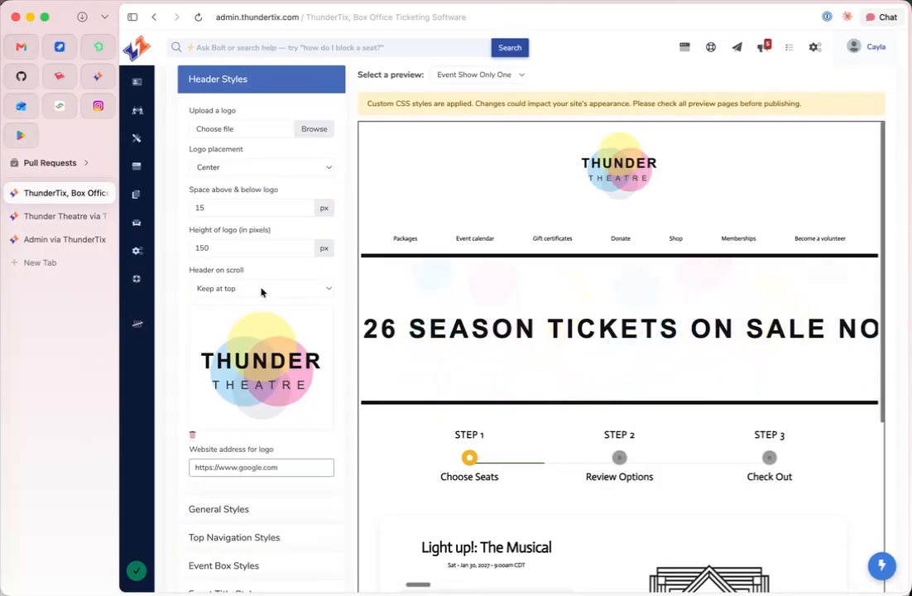
scroll(478, 316, "down", 5)
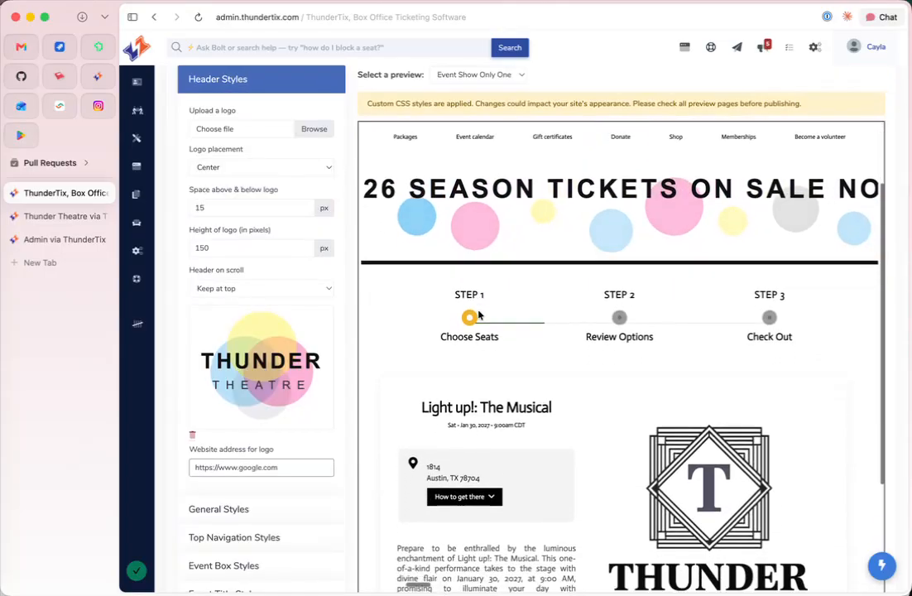
scroll(478, 315, "down", 5)
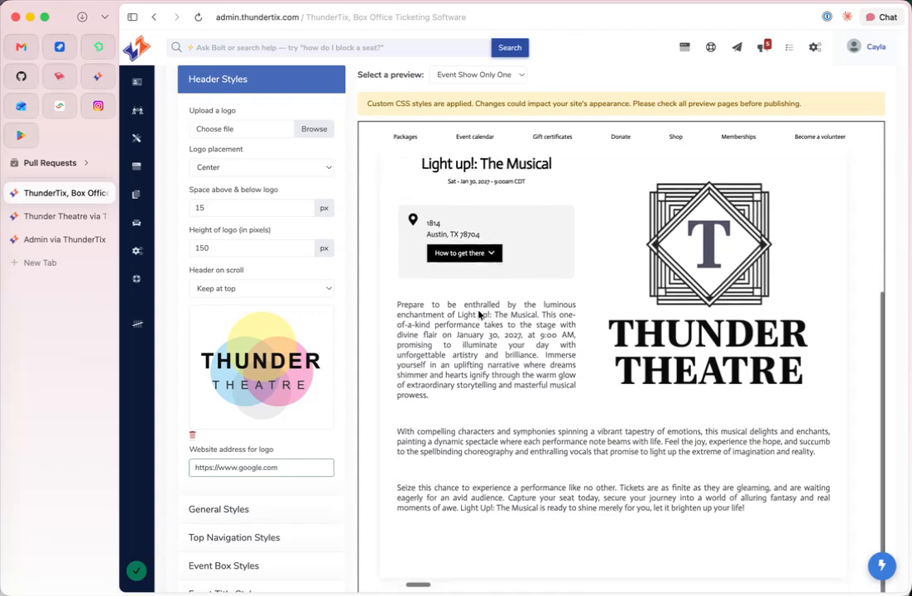
scroll(479, 315, "down", 3)
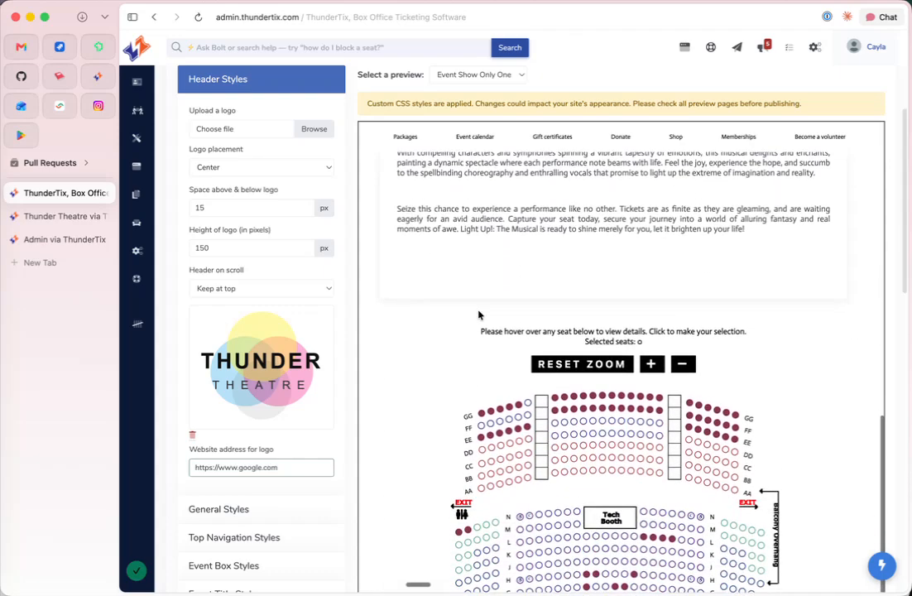
scroll(478, 315, "up", 12)
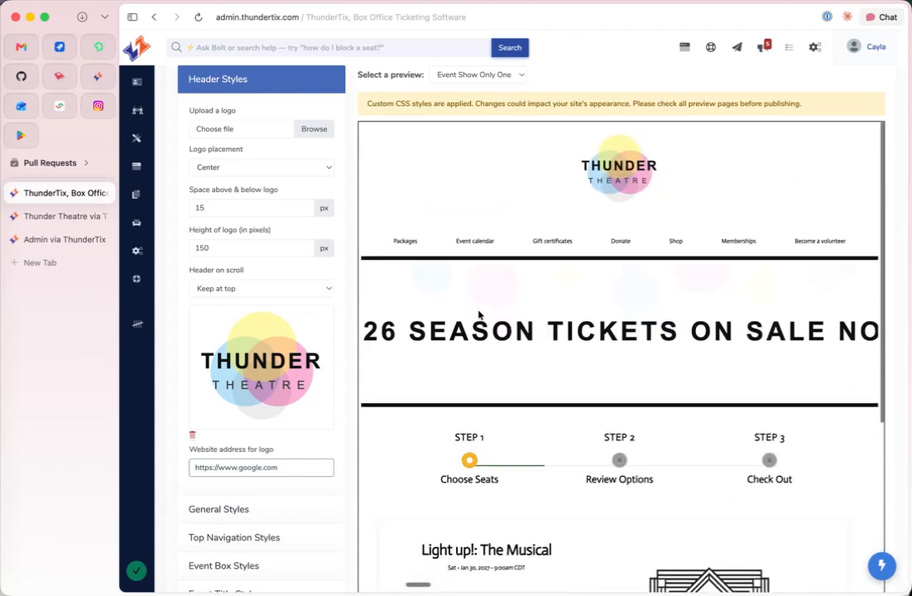
Reopen Top Navigation Styles and set the navigation button style to Circle icons.
scroll(269, 323, "down", 3)
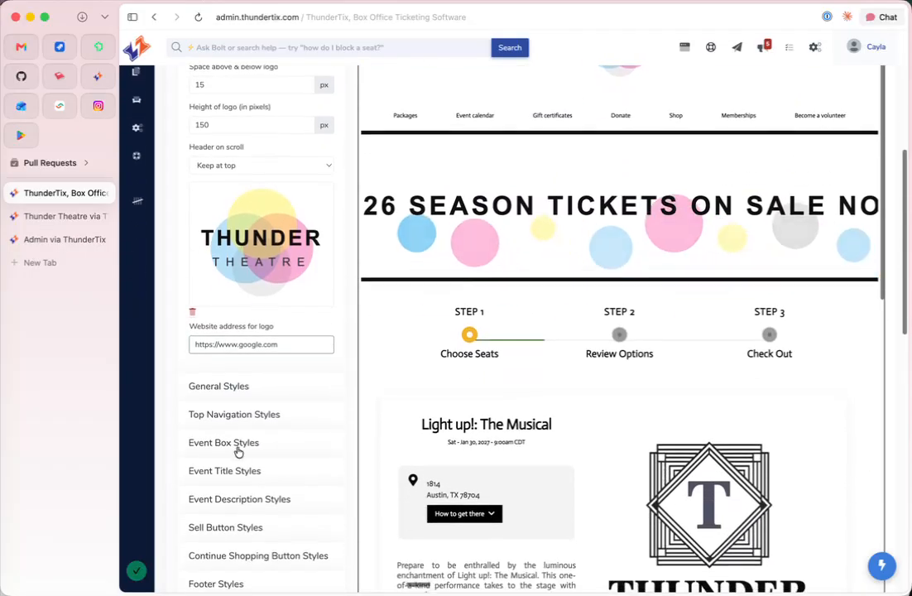
left_click(226, 394)
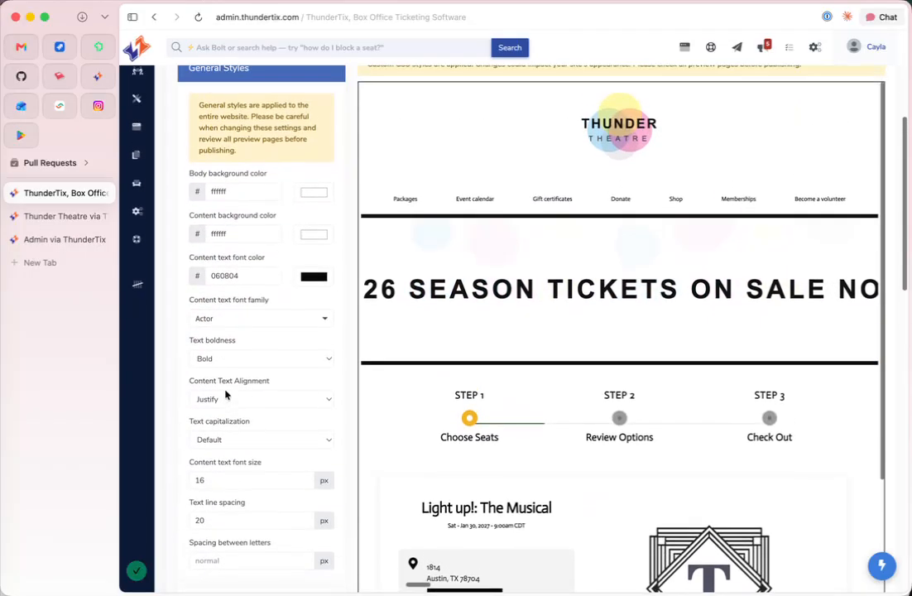
scroll(225, 394, "down", 5)
left_click(226, 404)
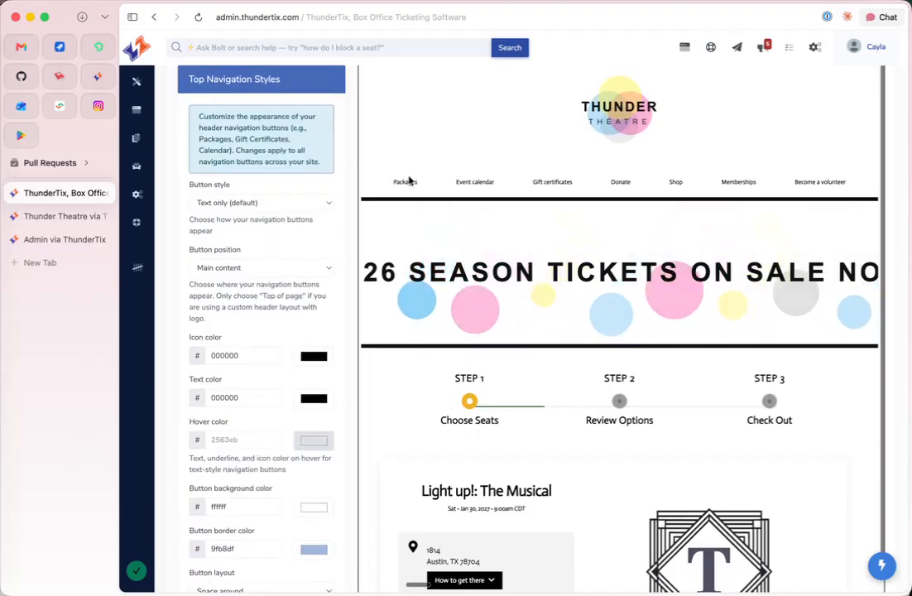
left_click(286, 204)
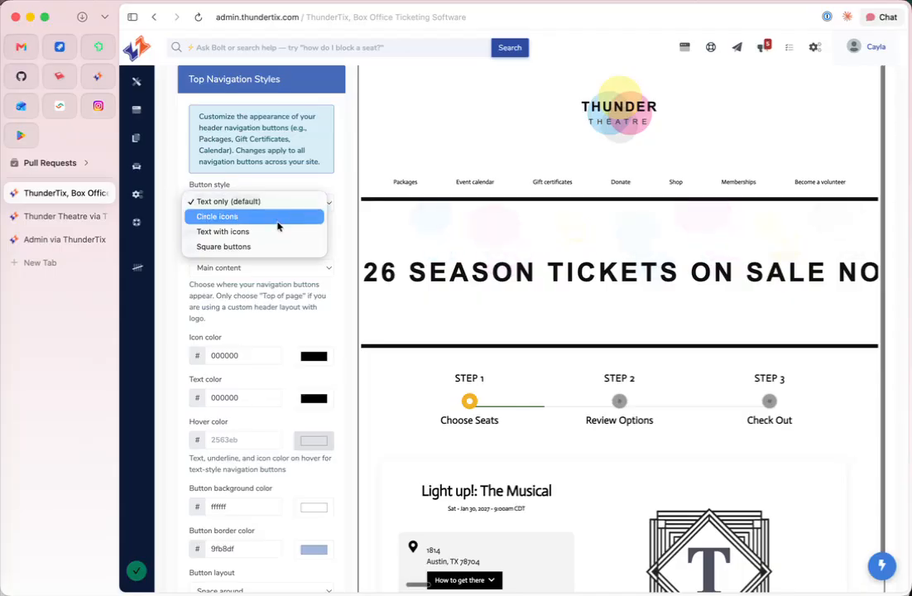
key("Escape")
left_click(266, 224)
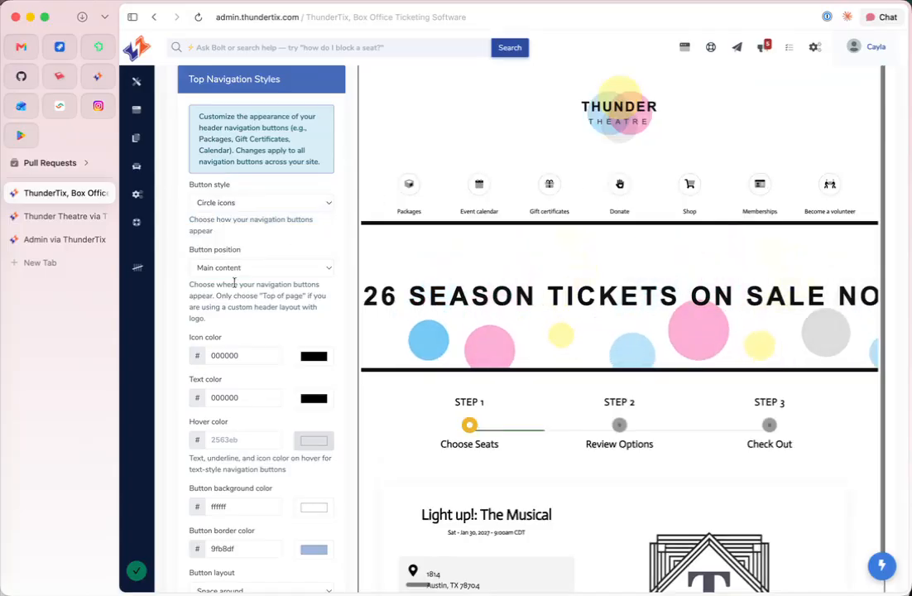
Set the navigation icon color to d6b986 by sampling it from the Thunder Theatre logo in the preview.
scroll(217, 428, "down", 1)
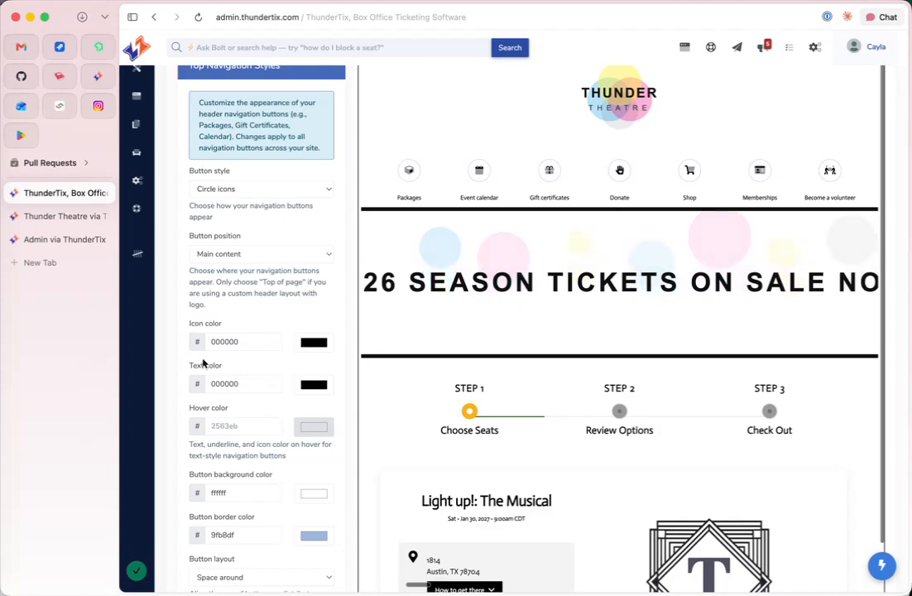
left_click(312, 344)
left_click(304, 434)
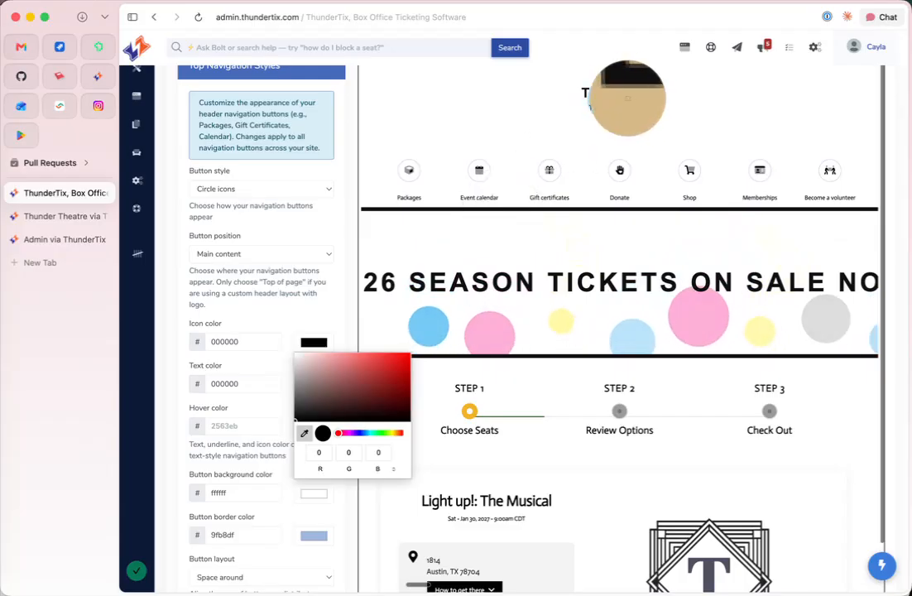
left_click(629, 103)
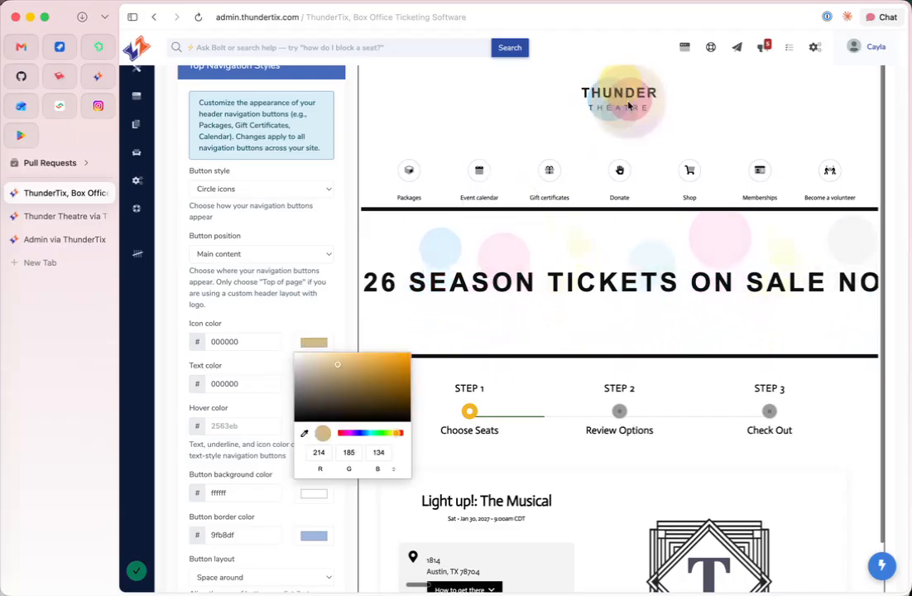
left_click(335, 309)
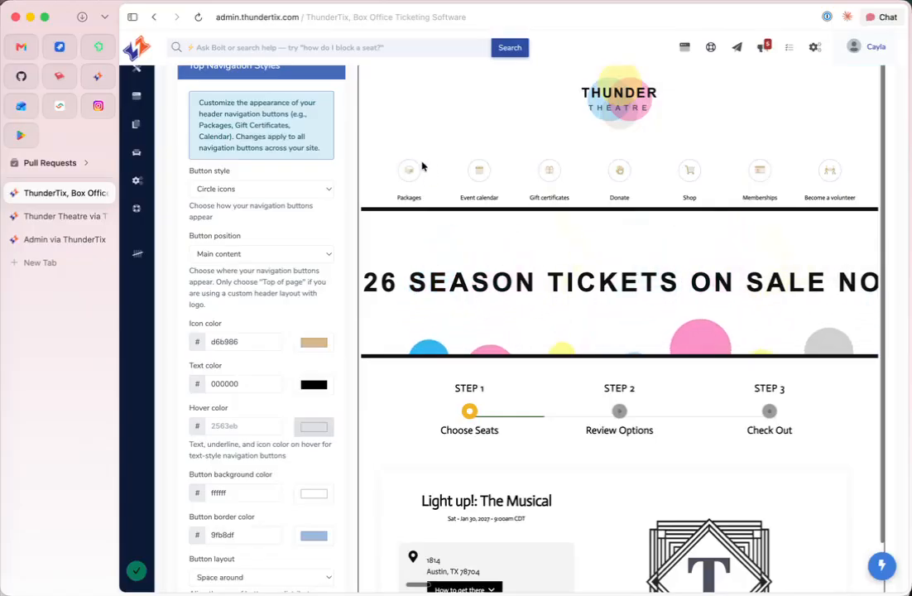
Set the navigation button border color to ffffff by sampling the white header background.
scroll(270, 434, "down", 1)
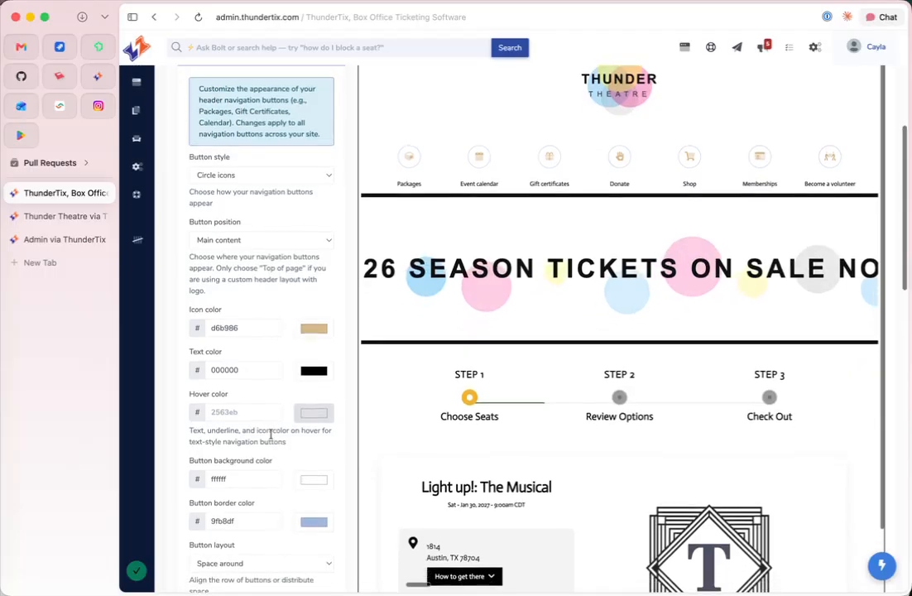
left_click(313, 521)
left_click(304, 468)
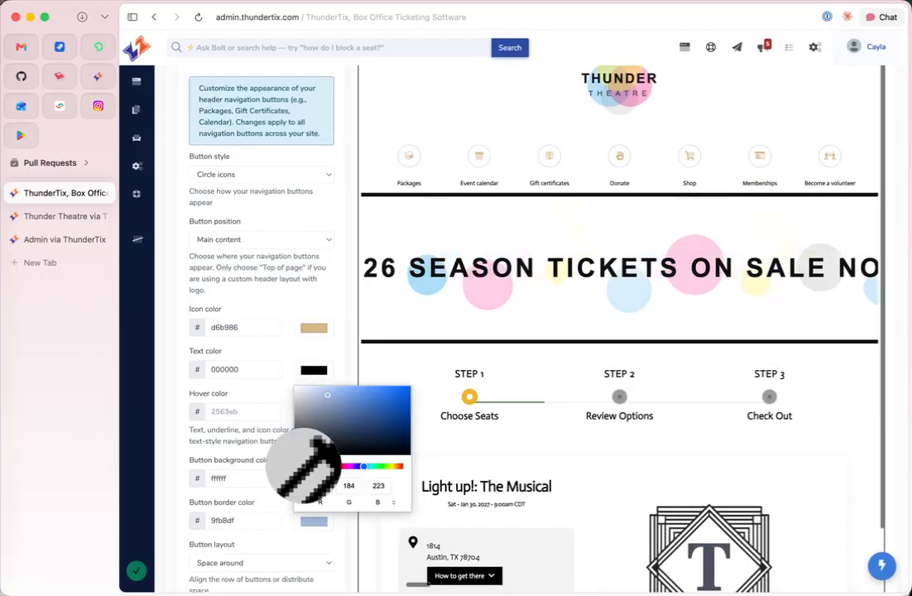
left_click(432, 133)
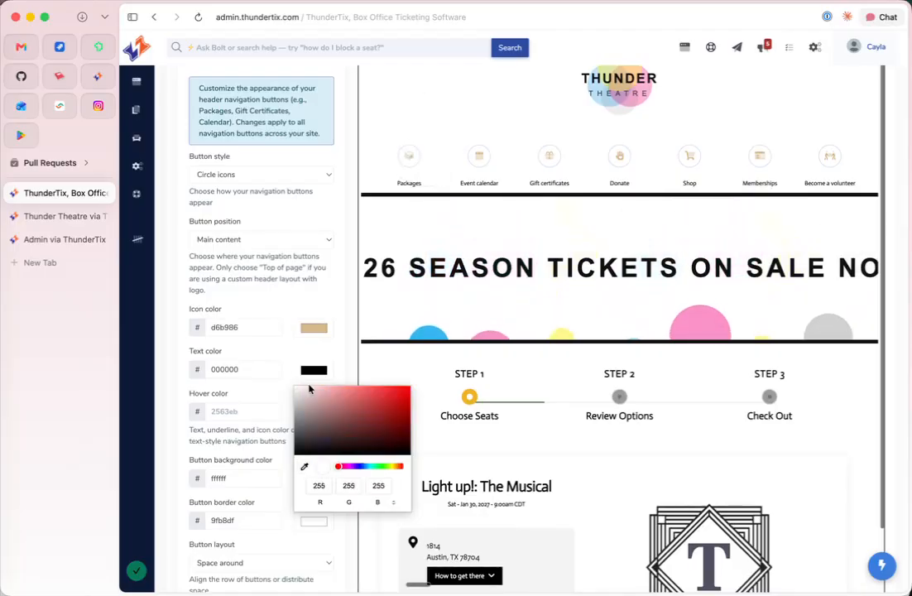
left_click(347, 367)
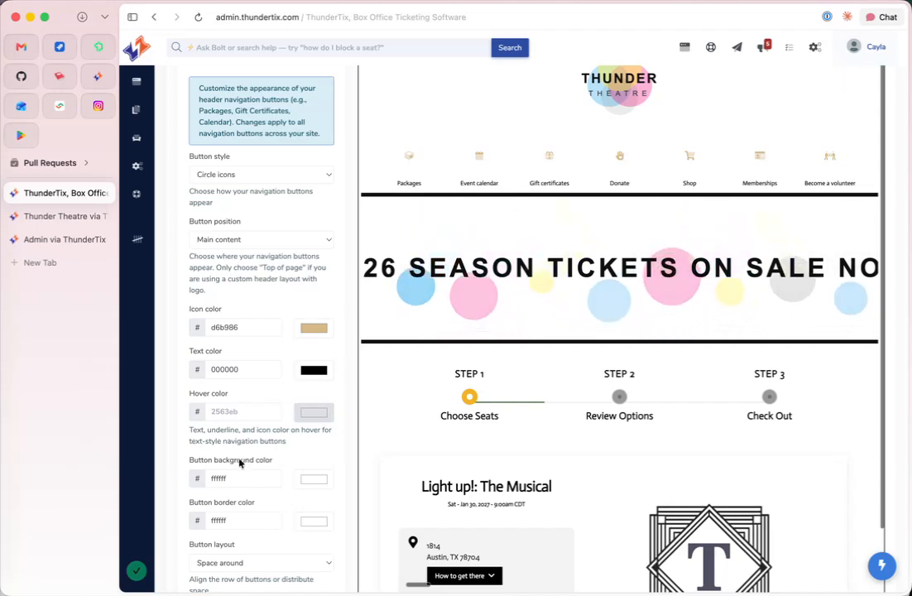
Try the Right button layout for the top navigation and check the icon row in the preview.
scroll(232, 480, "down", 3)
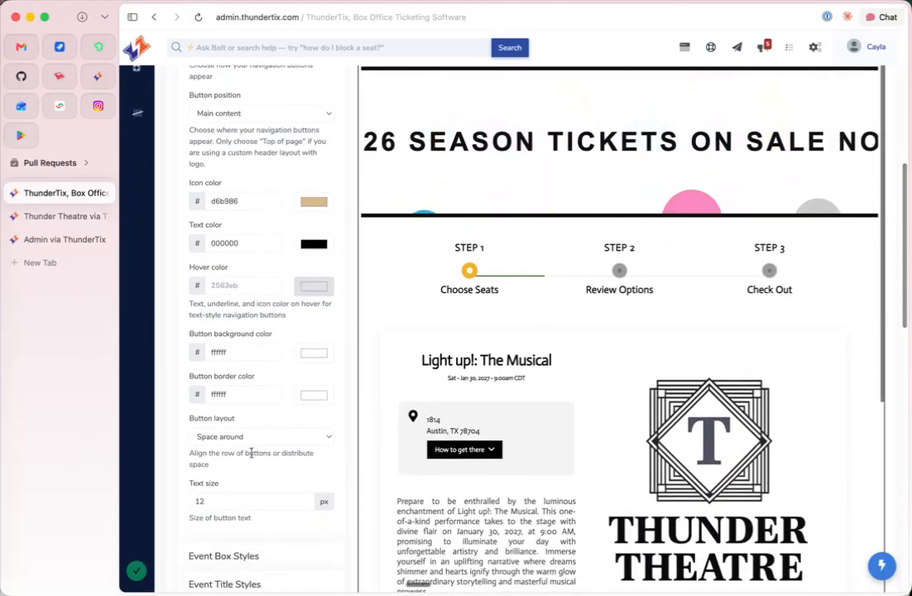
left_click(238, 437)
left_click(230, 405)
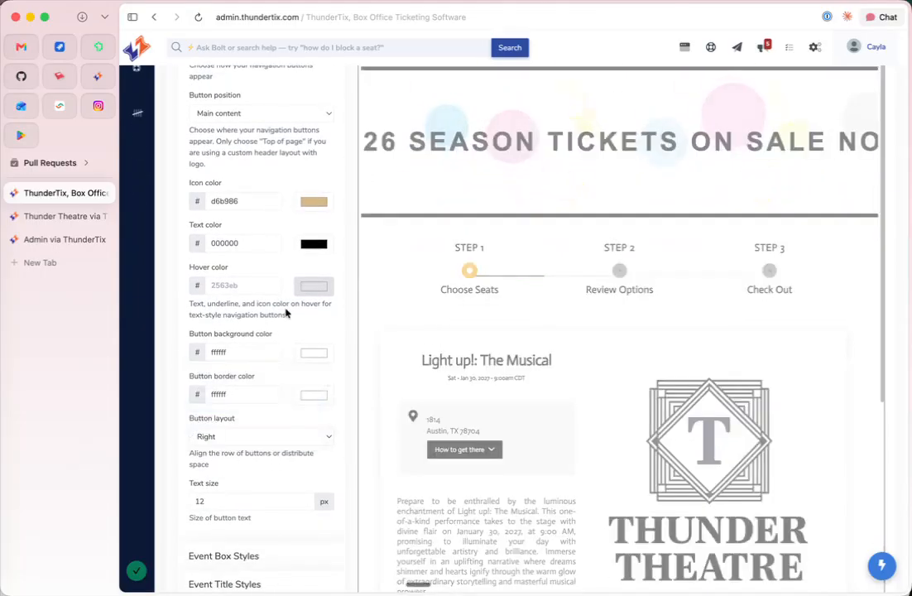
scroll(285, 313, "up", 3)
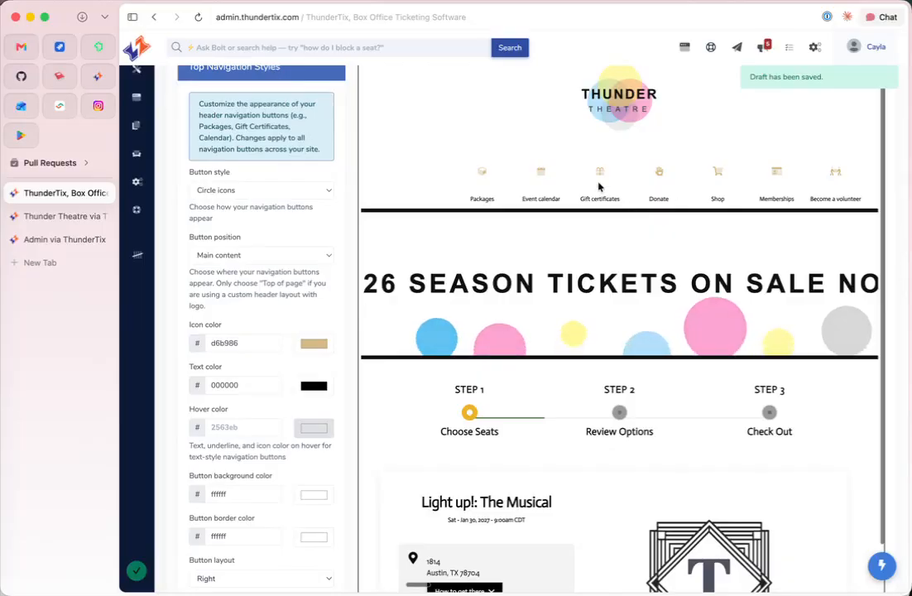
Switch the navigation button layout to Space around for comparison, and settle on Space between.
scroll(299, 436, "down", 2)
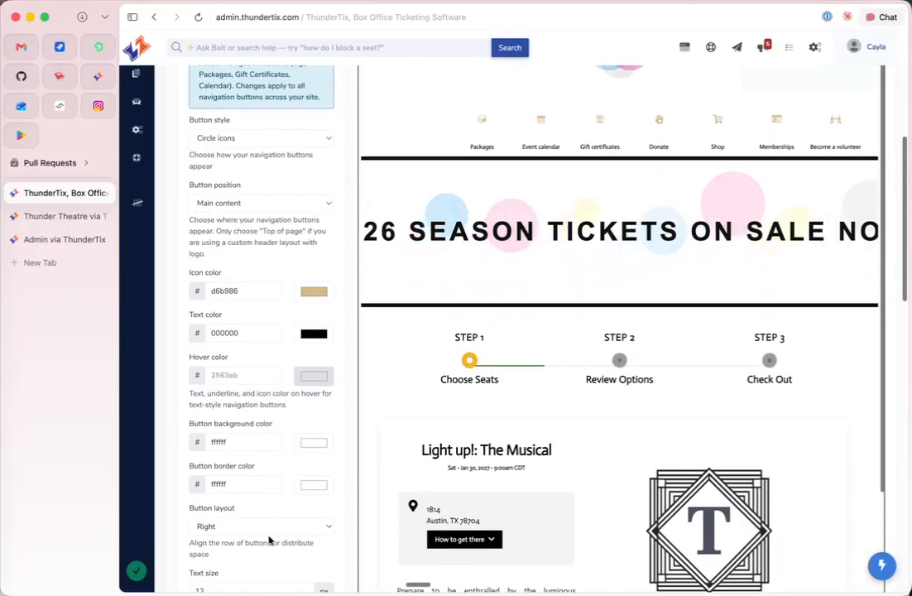
left_click(256, 528)
key("Escape")
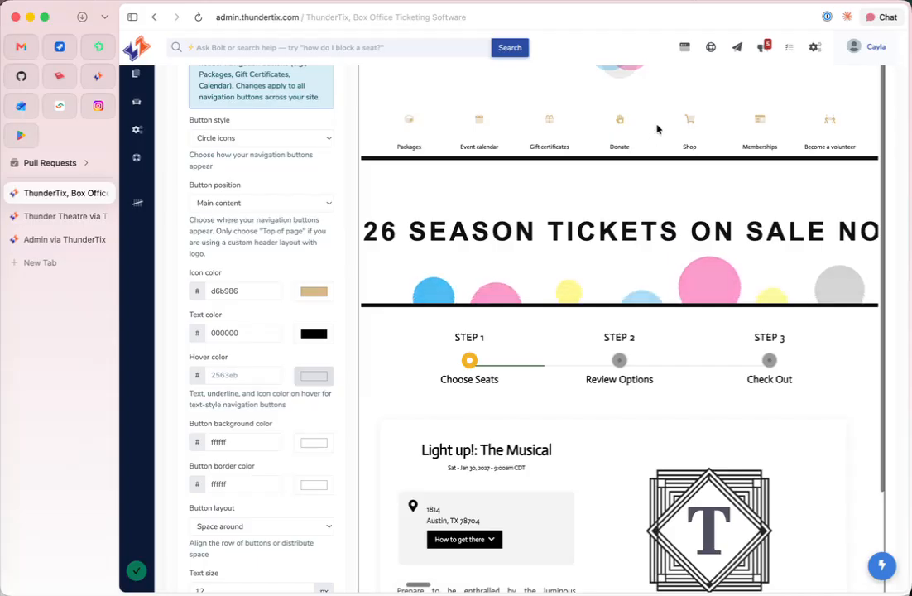
left_click(272, 527)
left_click(260, 513)
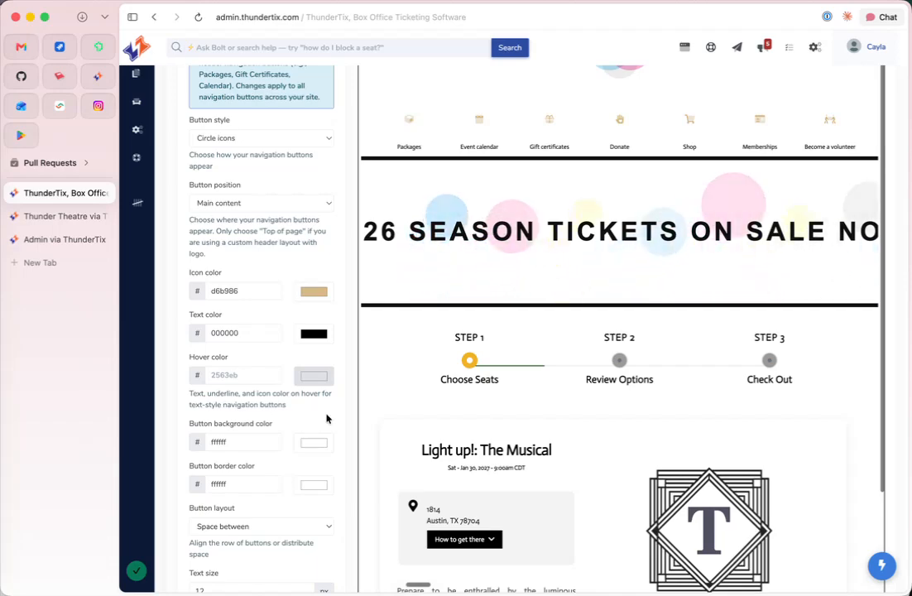
Set the text size of the top navigation buttons to 16 px.
scroll(326, 417, "down", 3)
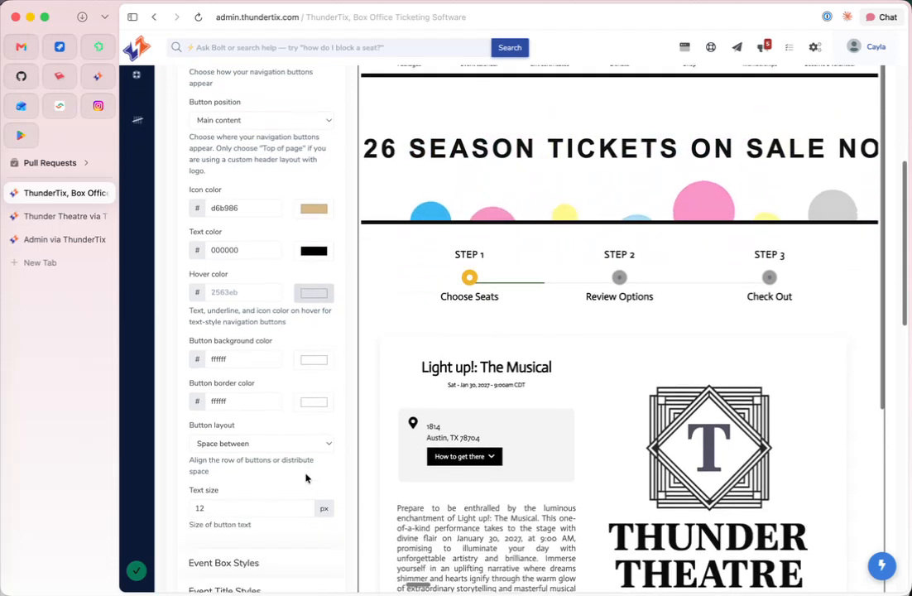
left_click(244, 513)
key("BackSpace")
key("BackSpace")
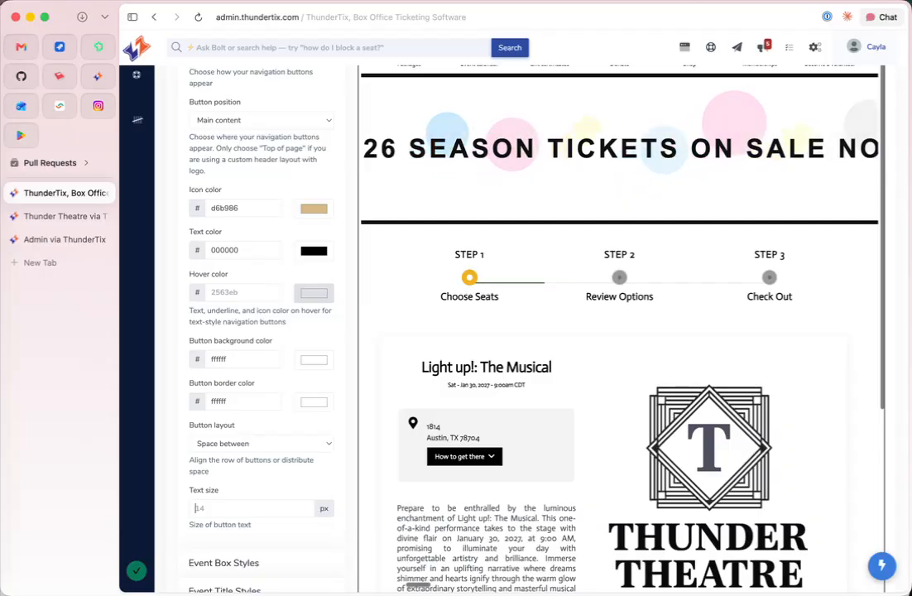
type("16")
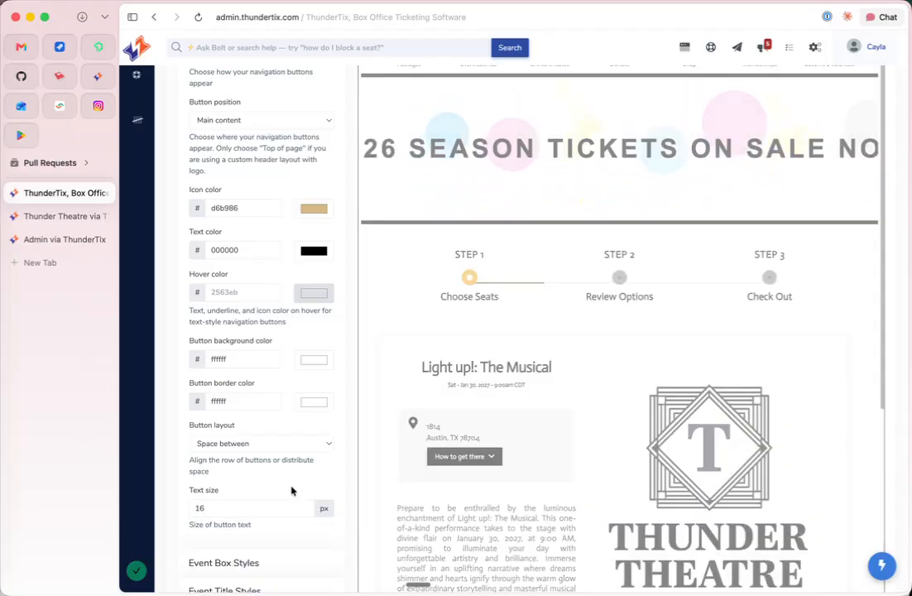
Switch the preview from the single event page to the event listing, and open the Event Box Styles.
scroll(585, 293, "up", 3)
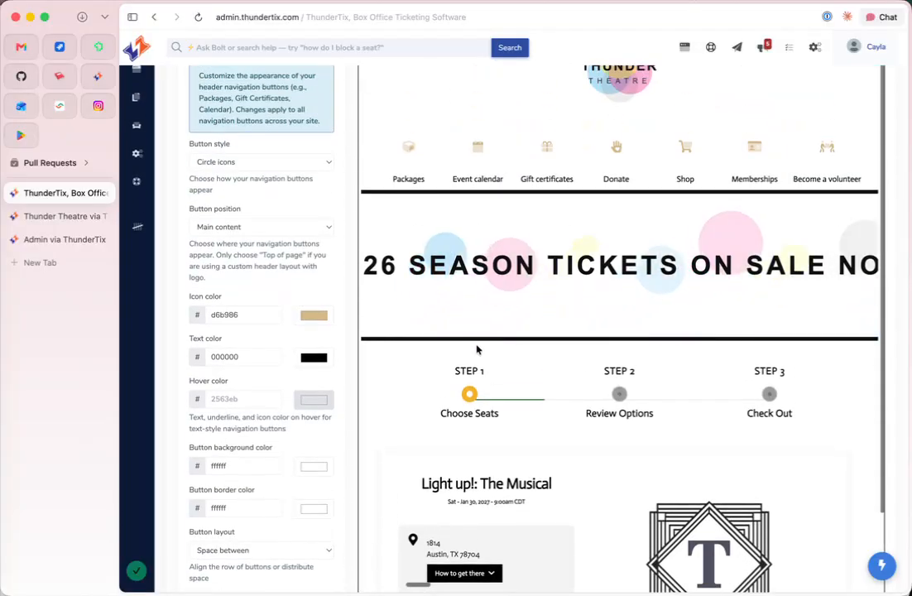
scroll(237, 507, "down", 5)
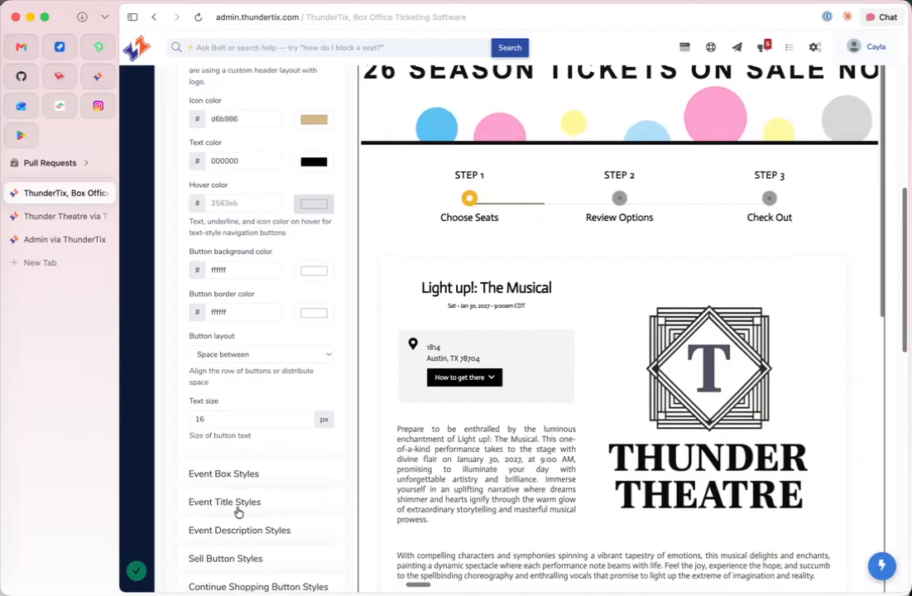
scroll(448, 187, "up", 6)
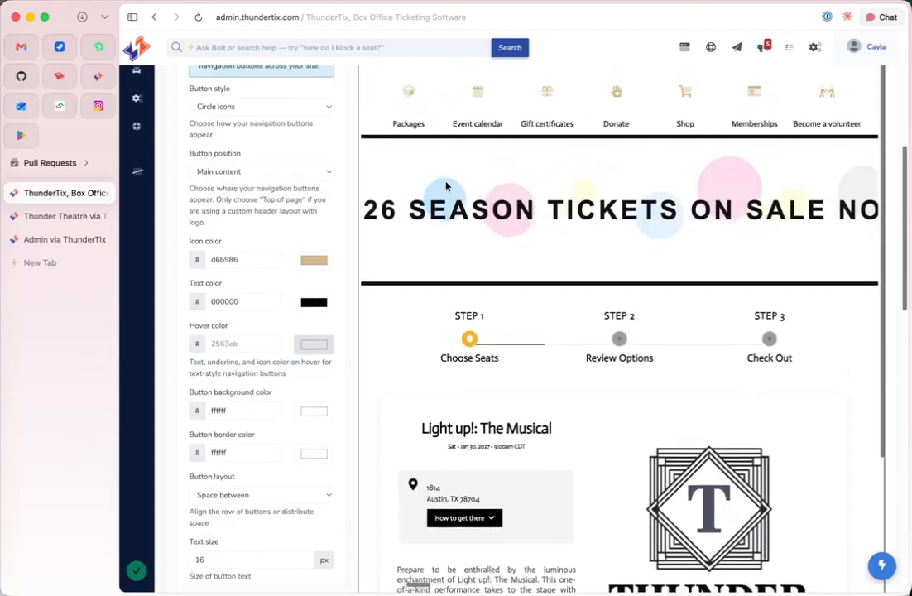
scroll(469, 91, "up", 3)
left_click(472, 138)
left_click(447, 120)
scroll(230, 366, "down", 10)
left_click(230, 366)
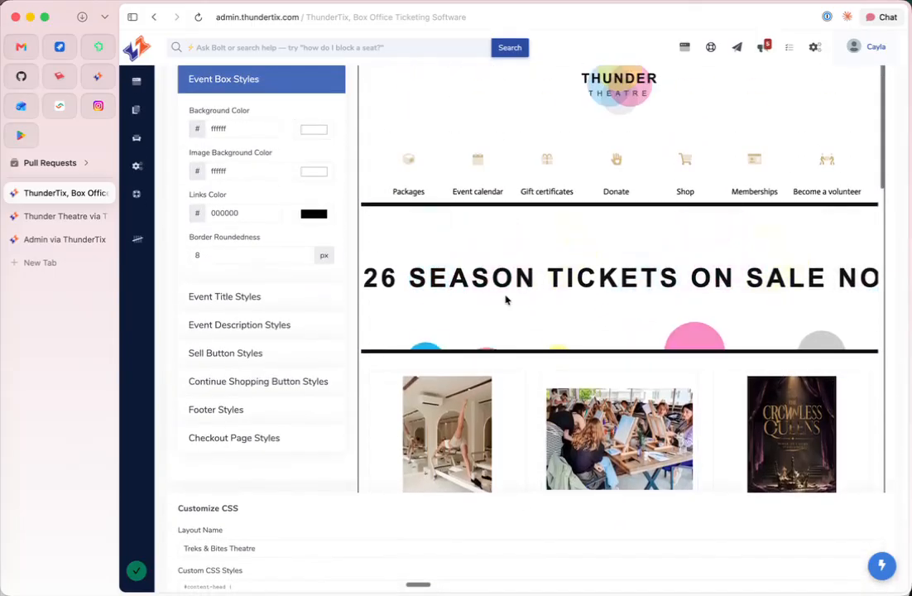
scroll(506, 300, "down", 5)
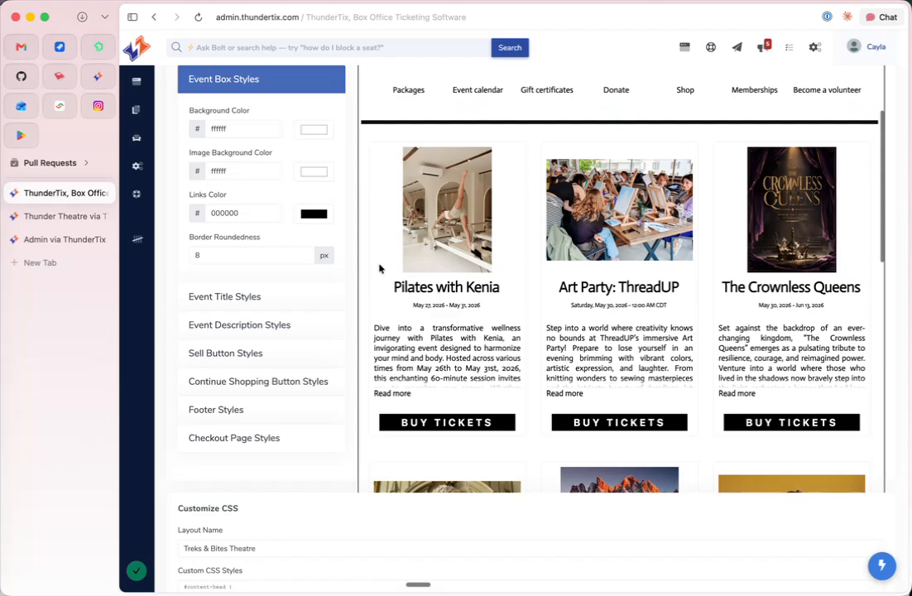
Try the dark event box background color 281f1c by sampling The Crownless Queens poster, and check the event boxes in the preview.
left_click(315, 132)
left_click(304, 220)
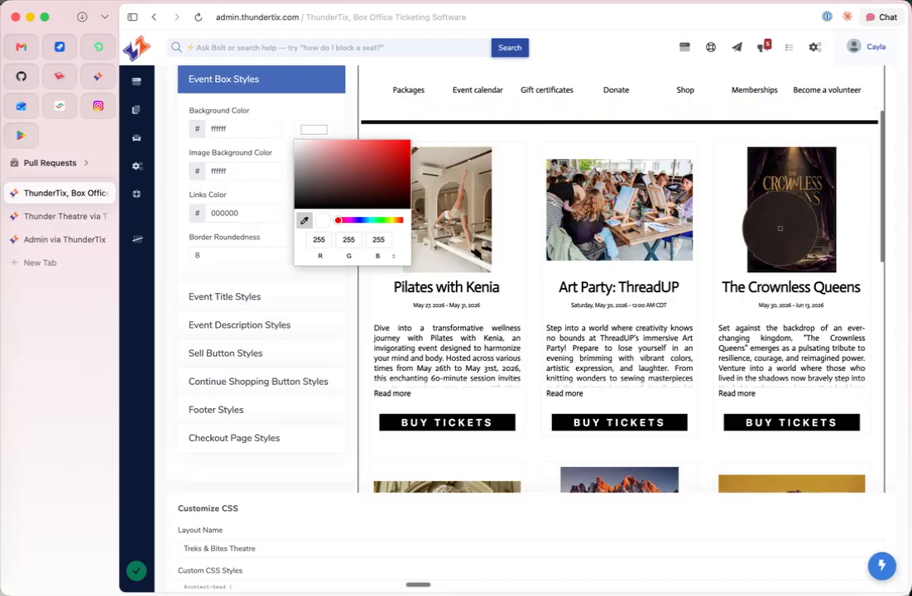
left_click(780, 228)
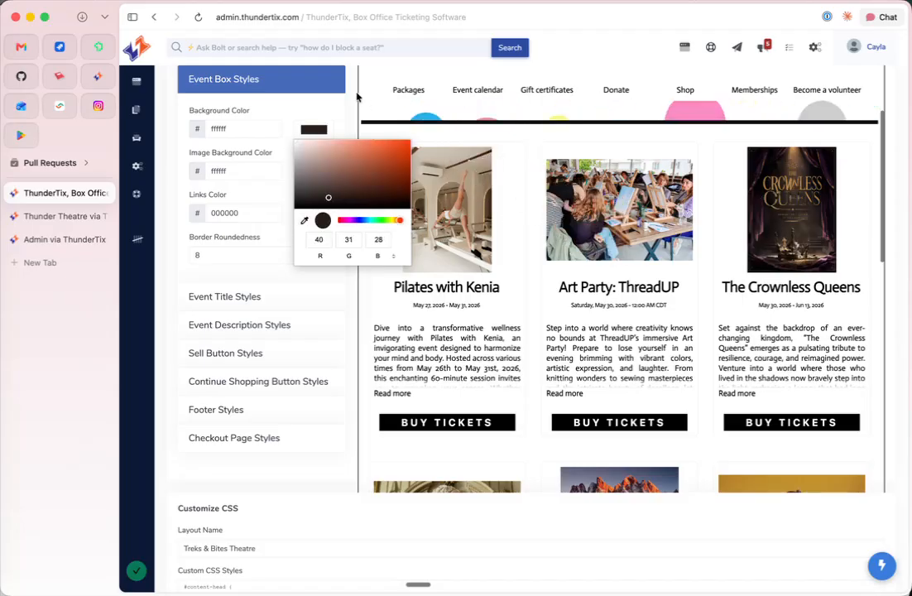
left_click(331, 110)
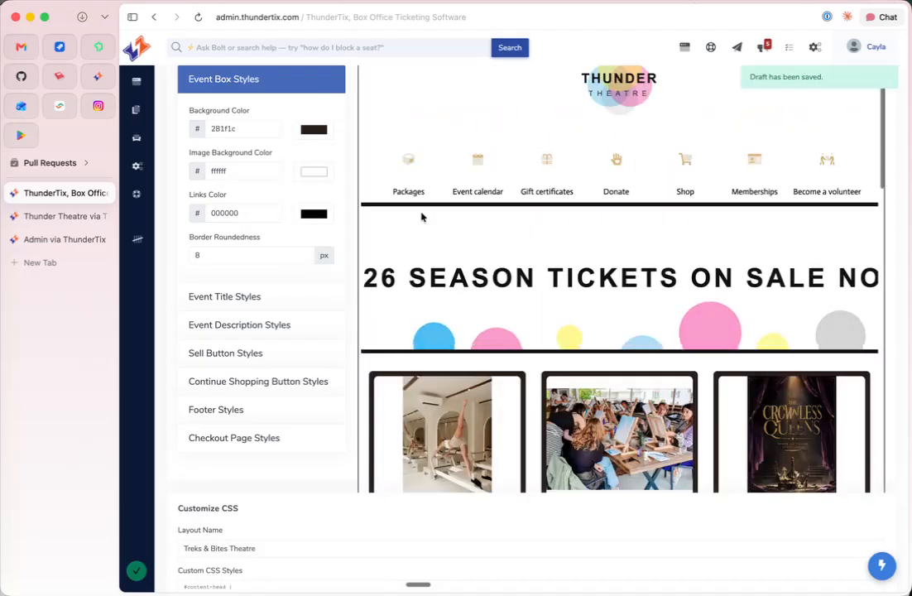
scroll(501, 299, "down", 5)
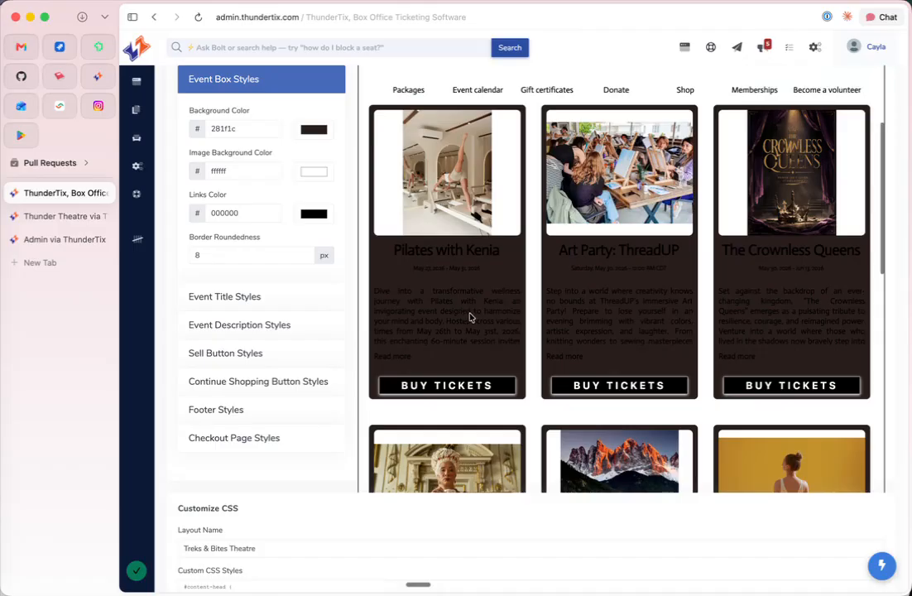
Set the event box background color to c3bc97 by sampling the Lady Whistledown photo, and check the event boxes in the preview.
left_click(315, 131)
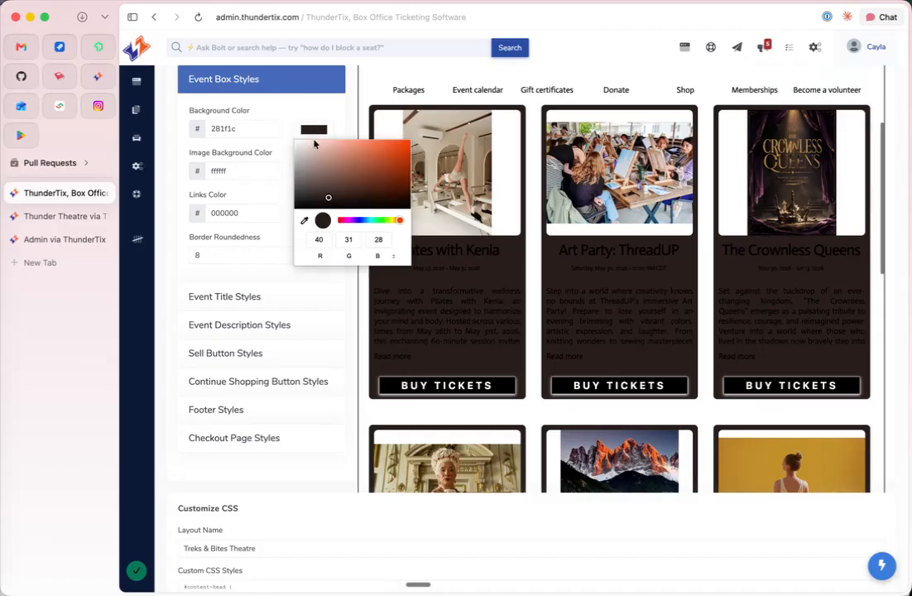
left_click(304, 222)
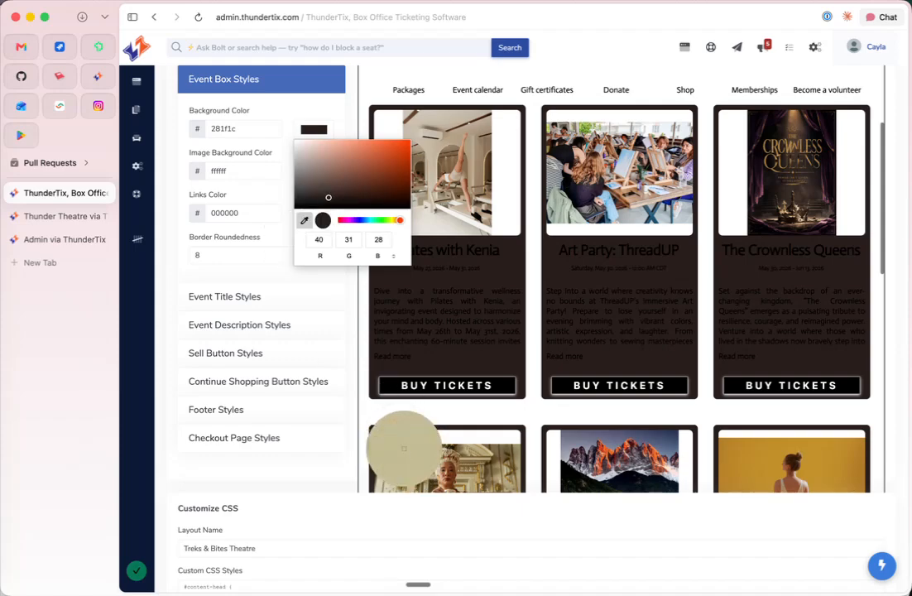
left_click(404, 449)
left_click(343, 96)
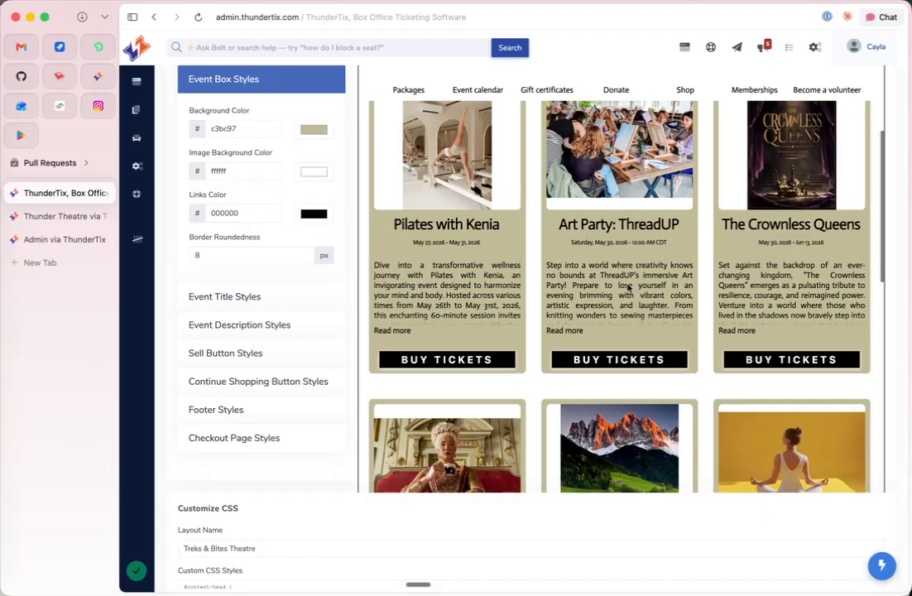
scroll(628, 286, "down", 5)
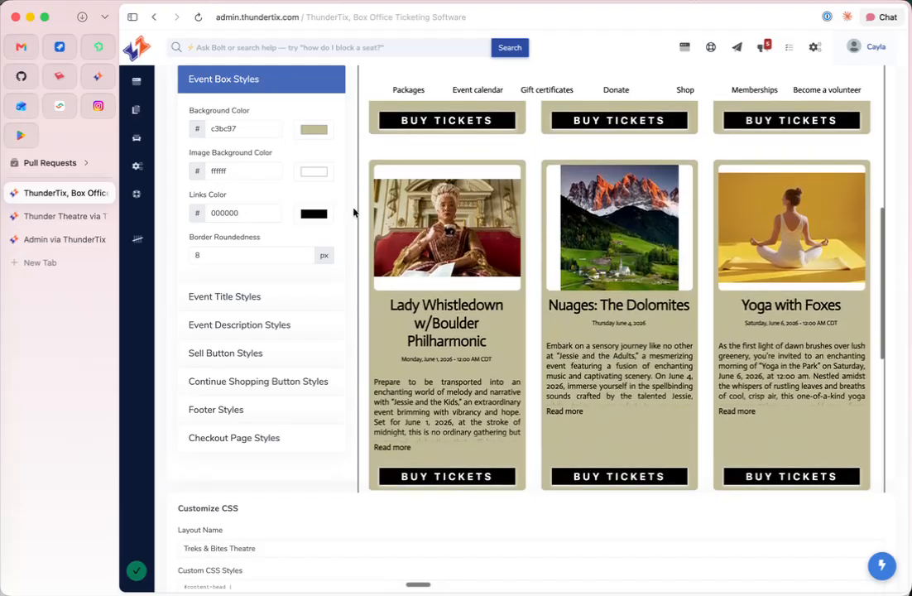
Try bd892c sampled from the yoga photo as the image background color, and return the color to ffffff.
left_click(314, 171)
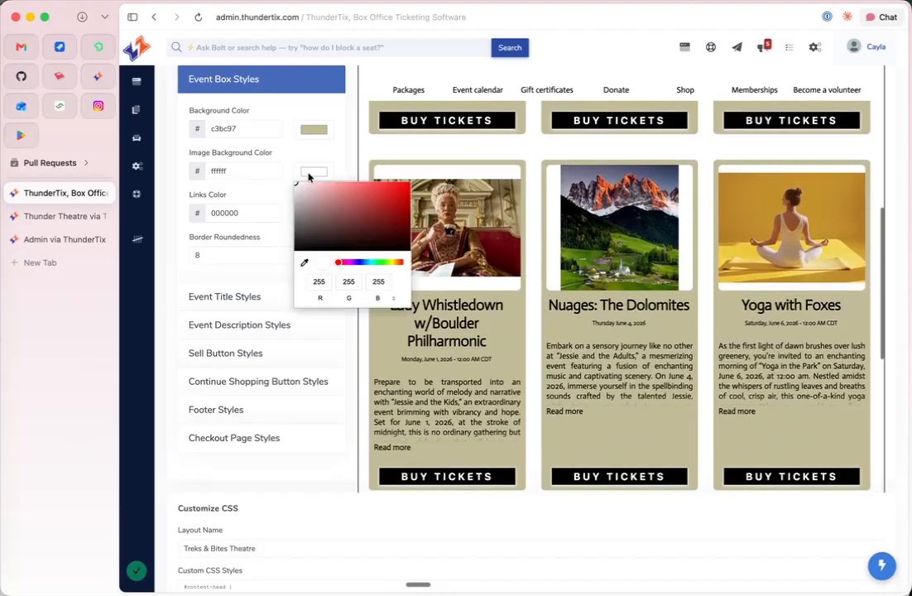
left_click(304, 263)
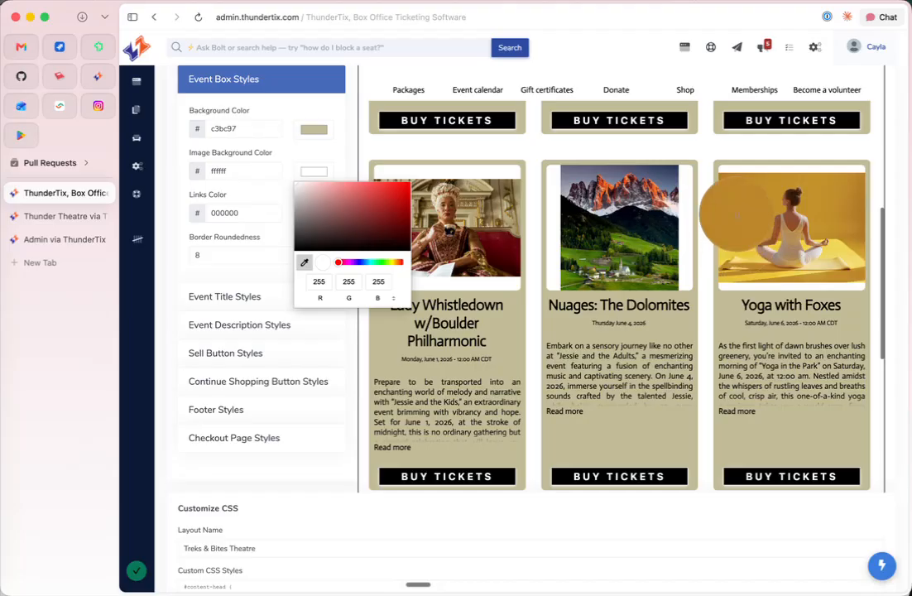
left_click(737, 216)
left_click(346, 146)
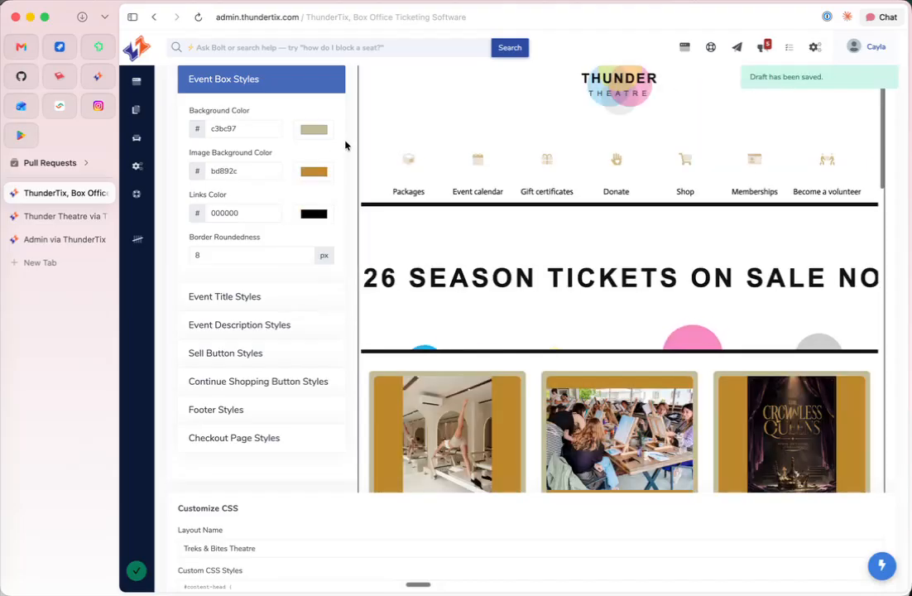
scroll(464, 294, "down", 5)
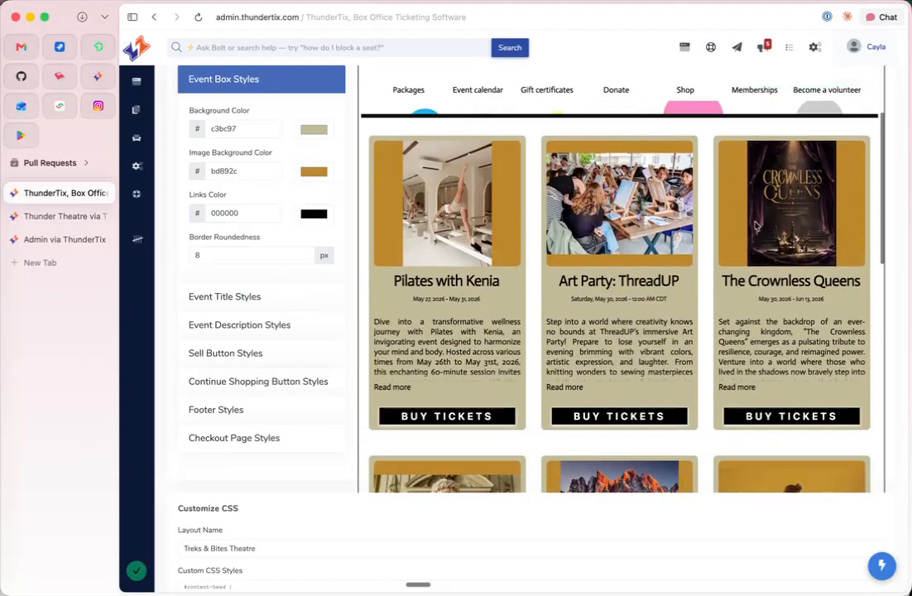
left_click(304, 172)
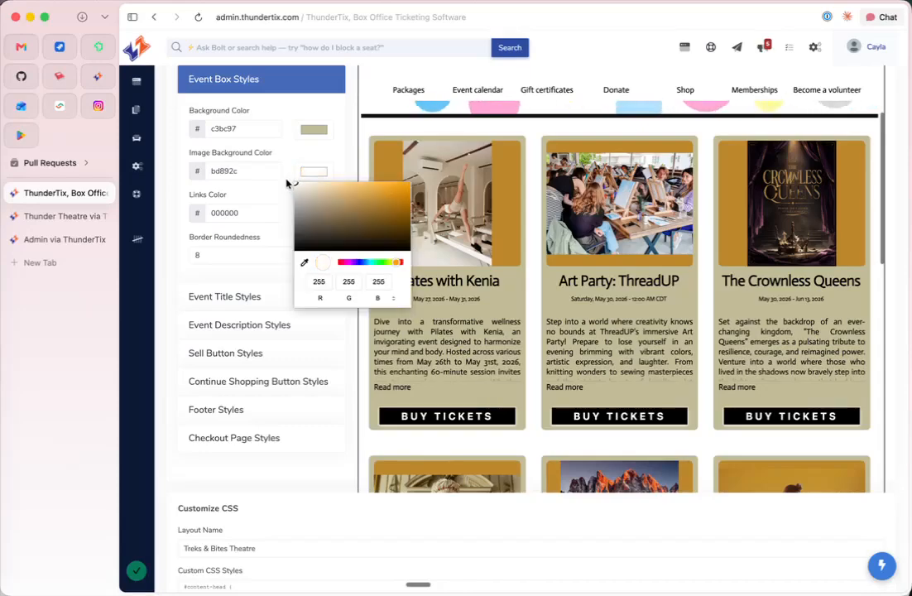
left_click(331, 162)
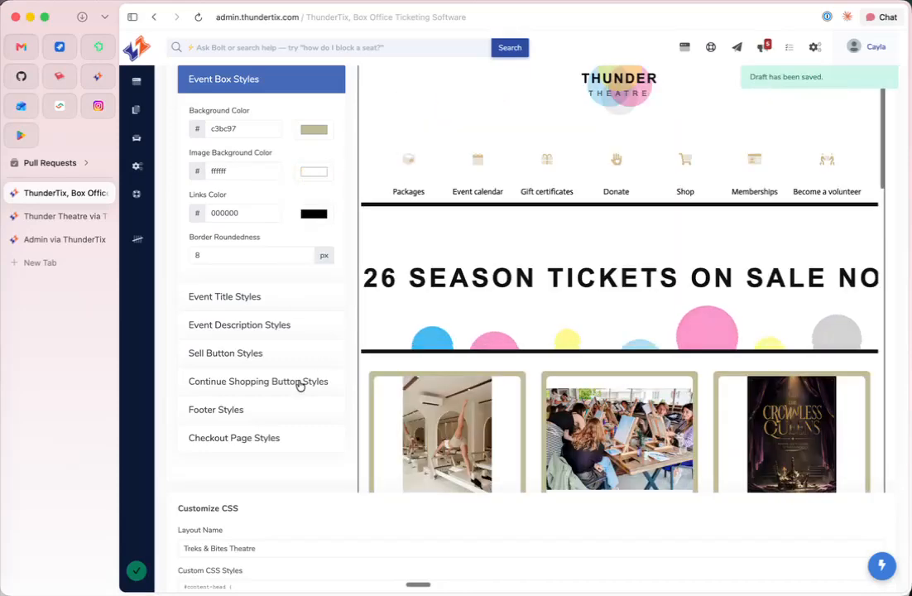
Lighten the event box background color to e3dec4.
scroll(300, 386, "down", 1)
left_click(314, 118)
left_click_drag(320, 146, 311, 139)
left_click(314, 96)
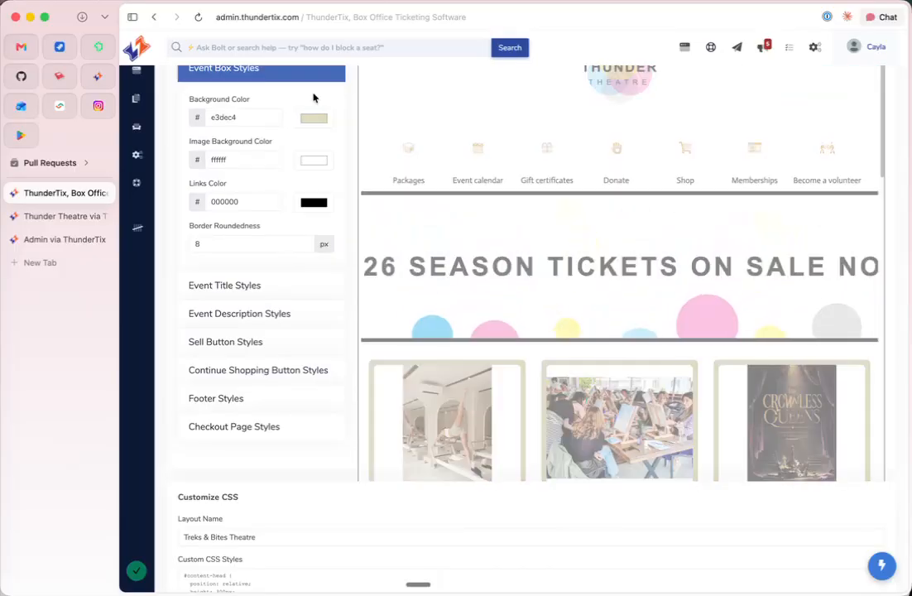
scroll(338, 310, "down", 4)
scroll(338, 310, "up", 5)
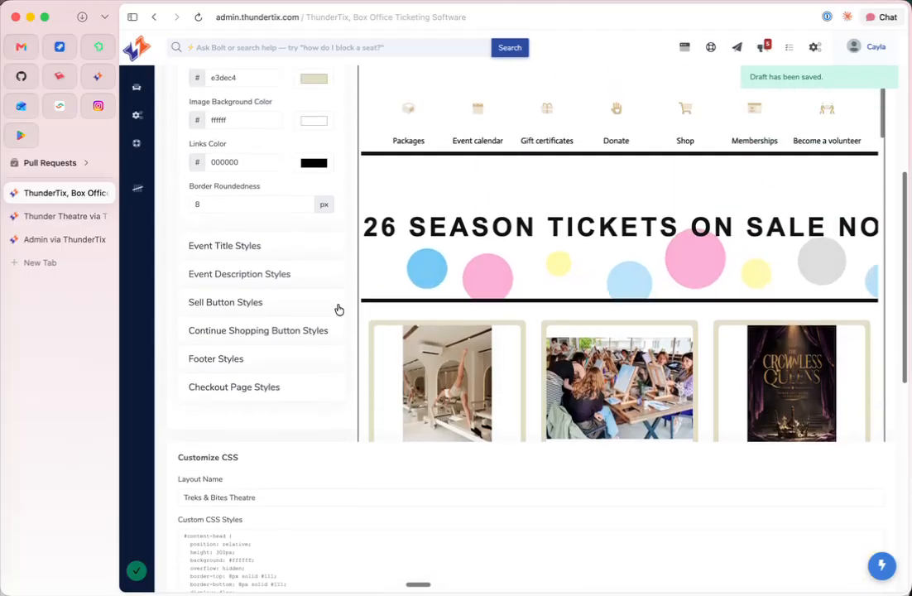
In the Event Title Styles, set the font family to Agbalumo and the event date font size to 14 px.
left_click(244, 309)
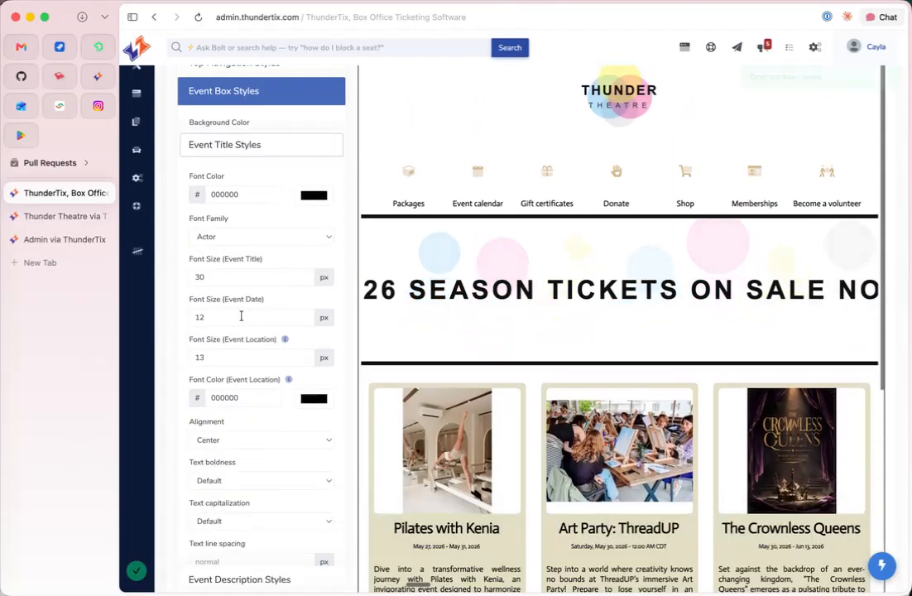
scroll(242, 320, "down", 3)
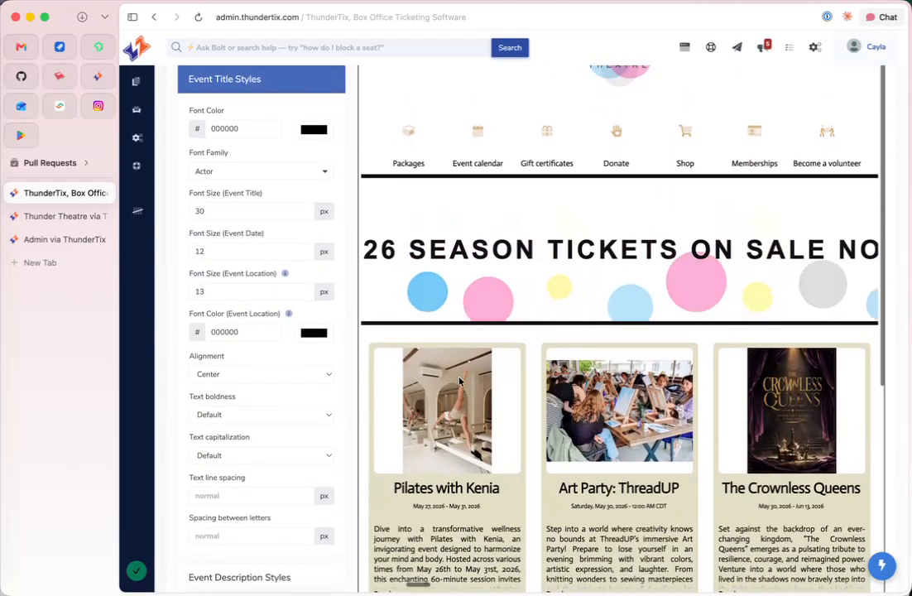
left_click(230, 175)
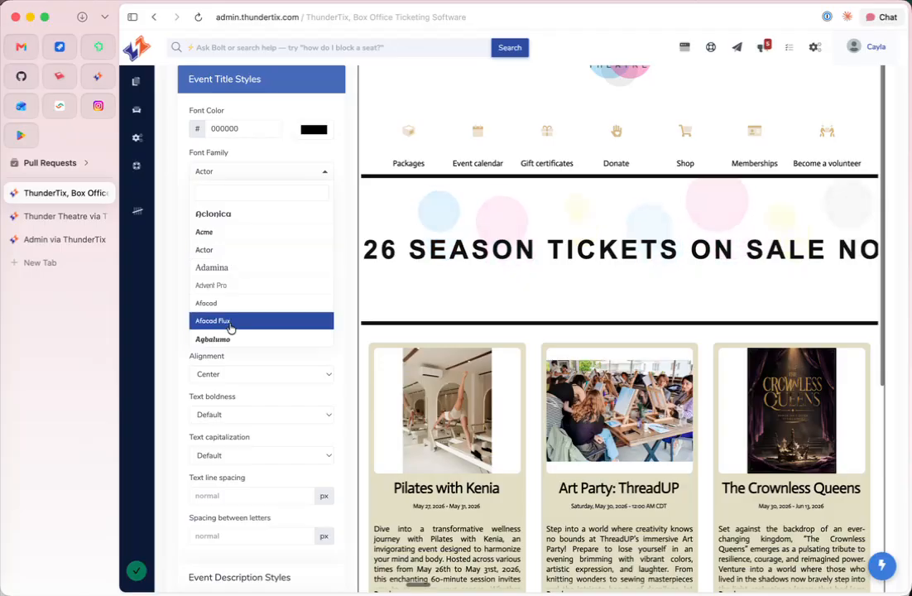
scroll(230, 341, "down", 5)
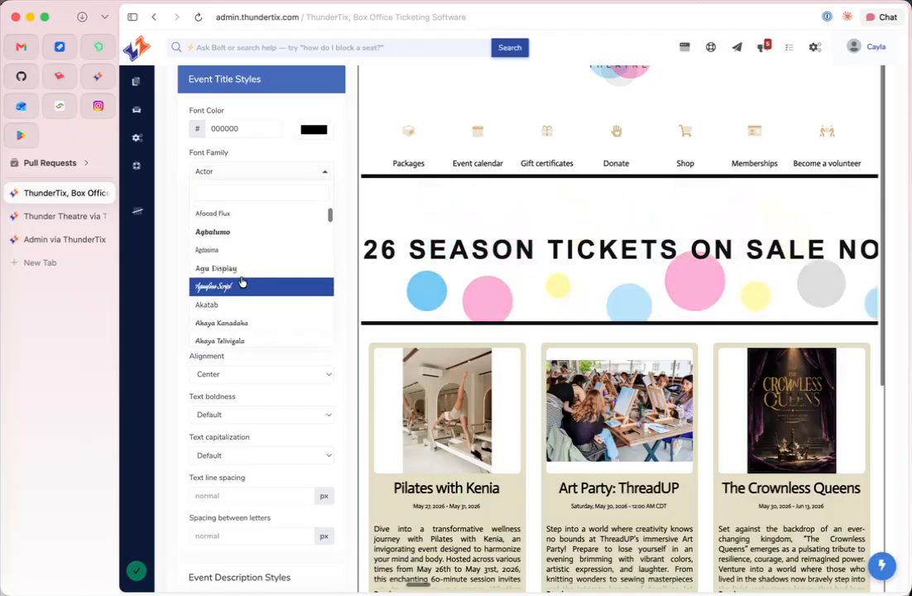
scroll(241, 283, "down", 3)
scroll(242, 282, "up", 5)
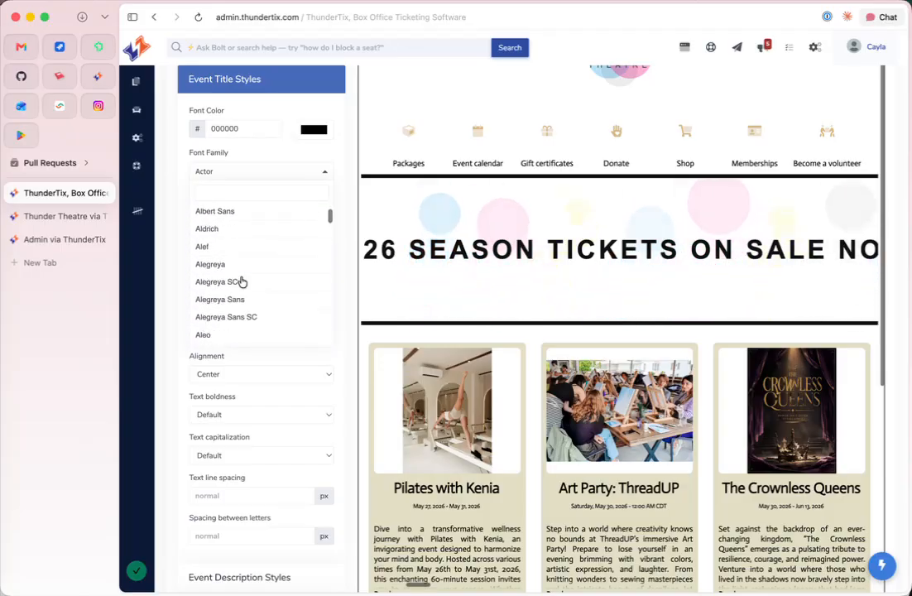
left_click(238, 245)
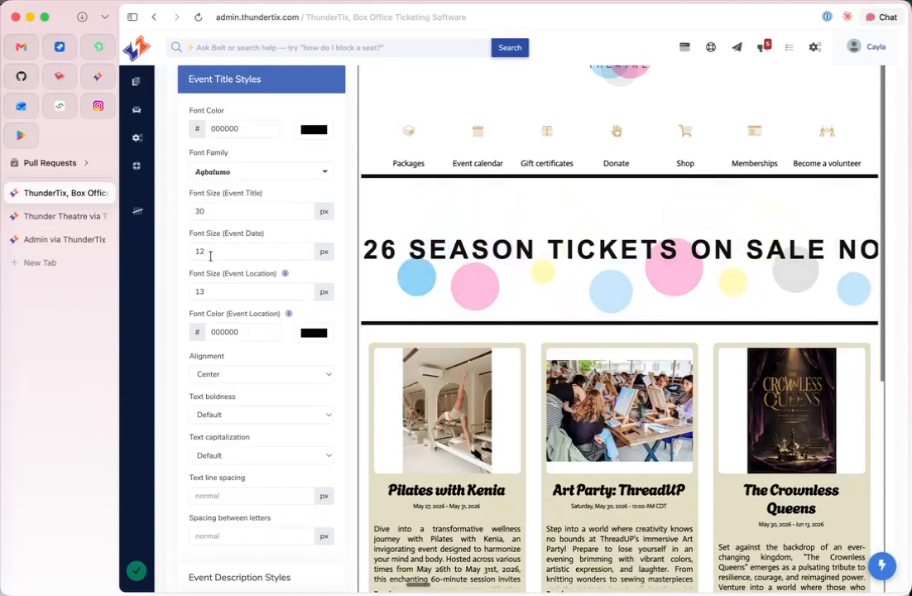
key("BackSpace")
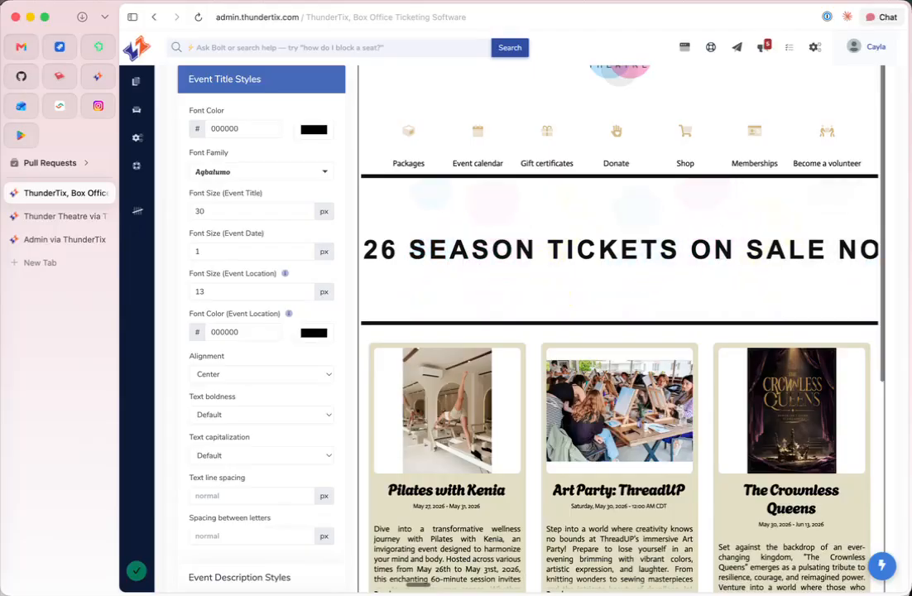
type("4")
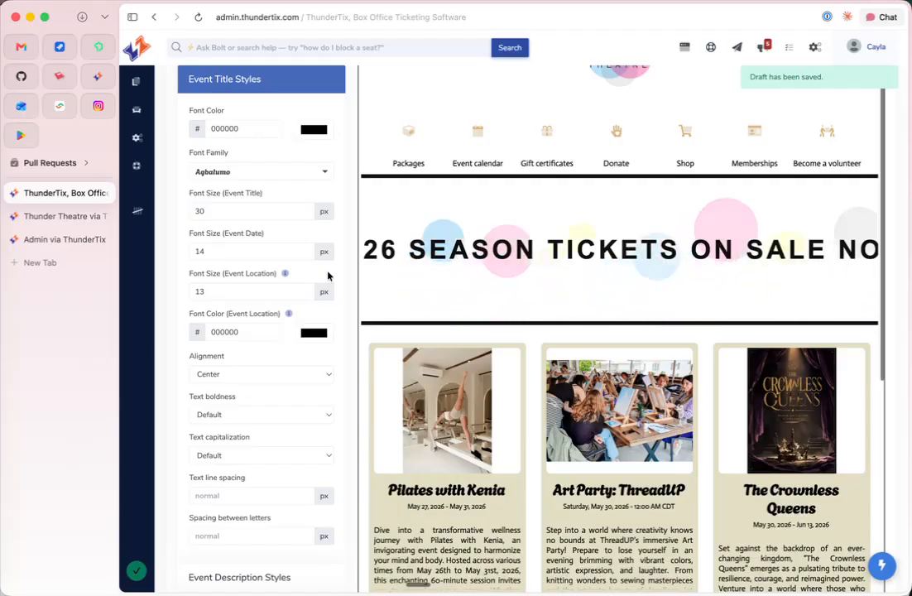
Try Left alignment for the event titles, and return the alignment to Center.
scroll(329, 276, "down", 5)
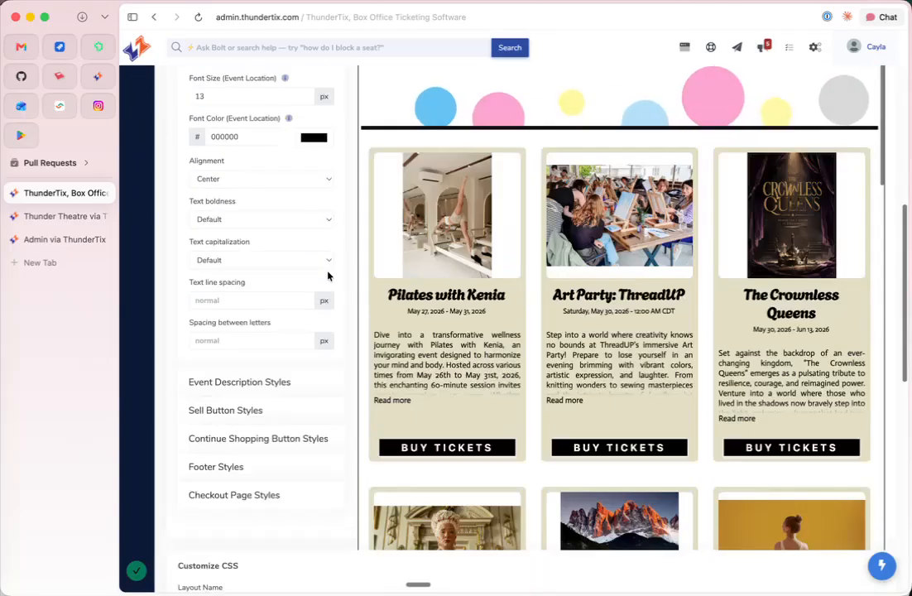
left_click(213, 182)
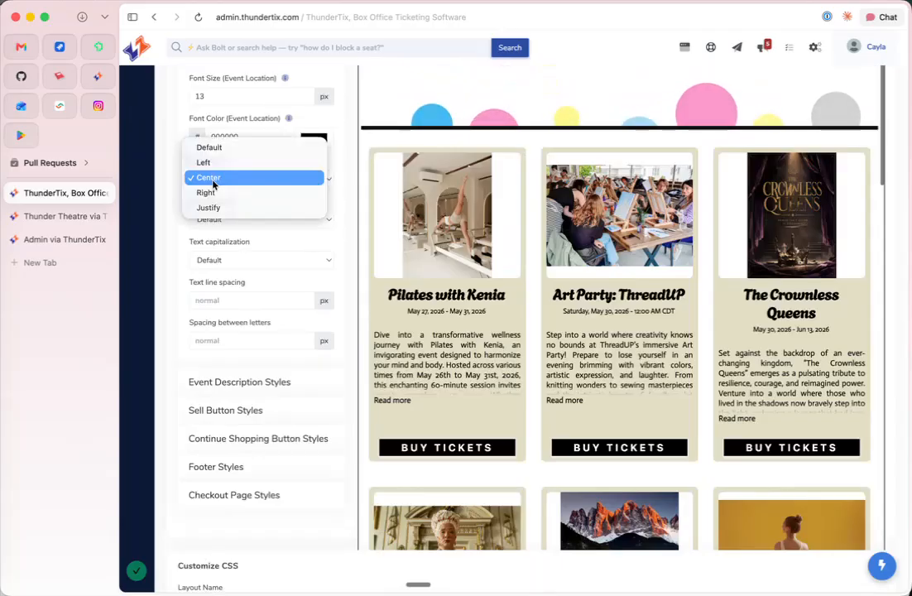
left_click(213, 163)
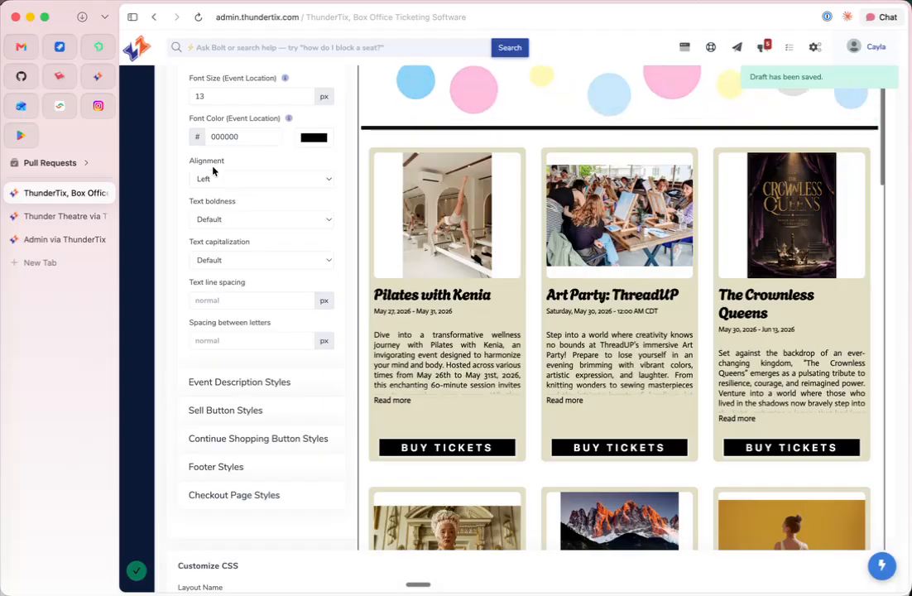
left_click(218, 179)
left_click(219, 193)
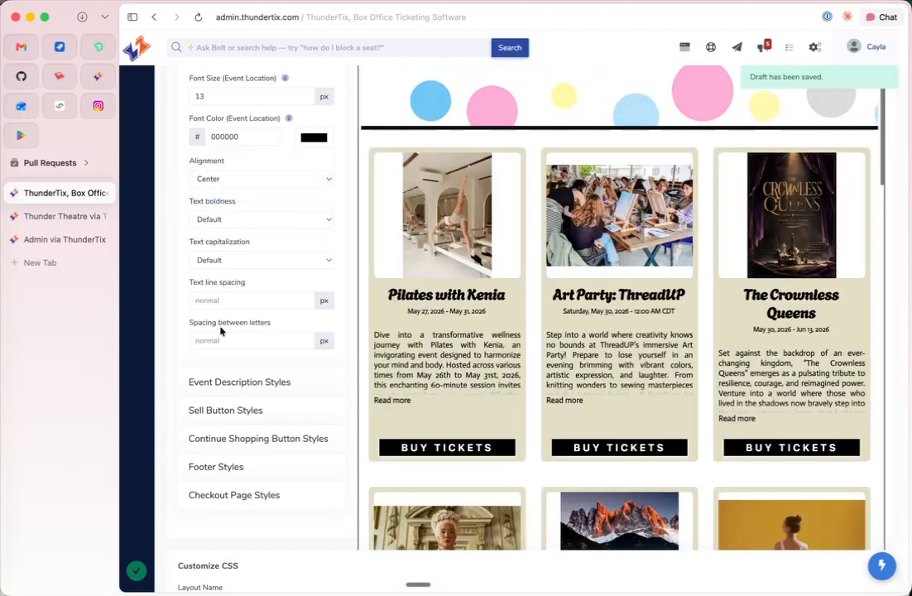
scroll(220, 331, "down", 1)
scroll(220, 331, "down", 1)
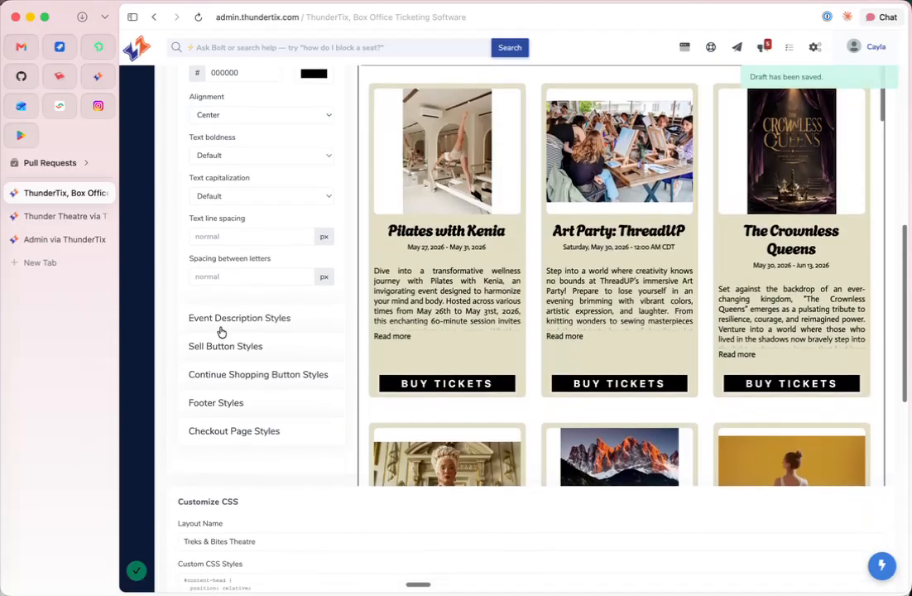
scroll(220, 331, "down", 1)
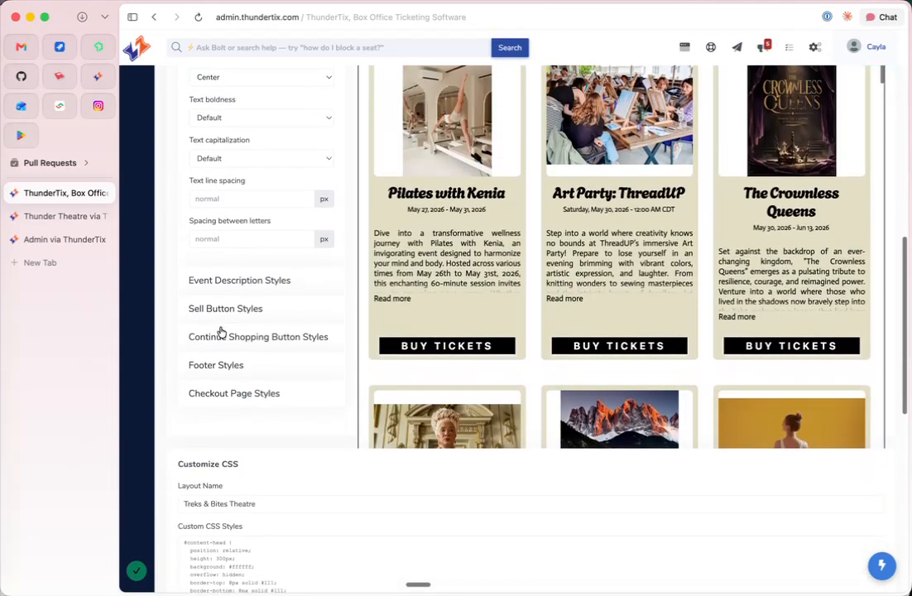
In the Event Description Styles, try Center alignment for the descriptions, and return the alignment to Justify.
left_click(240, 281)
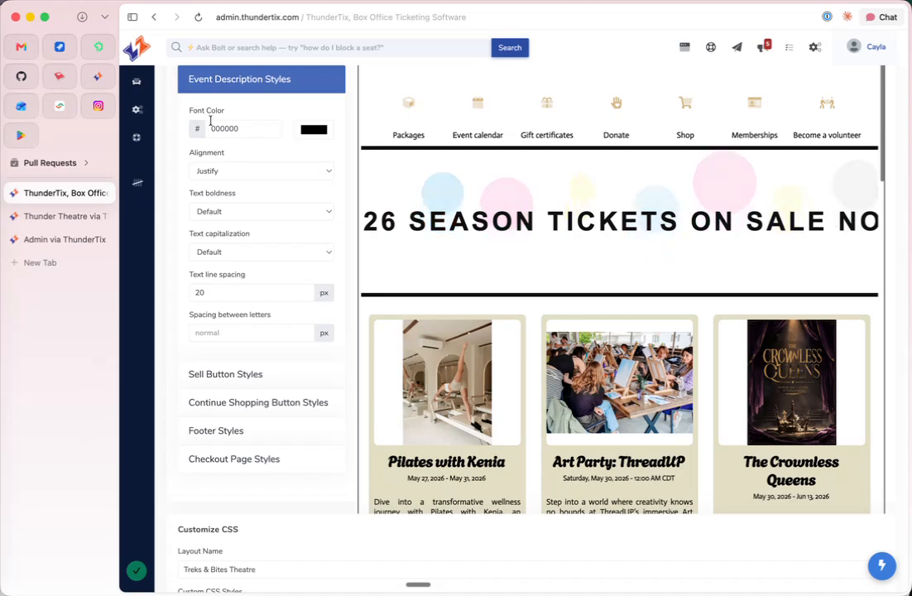
scroll(468, 309, "down", 2)
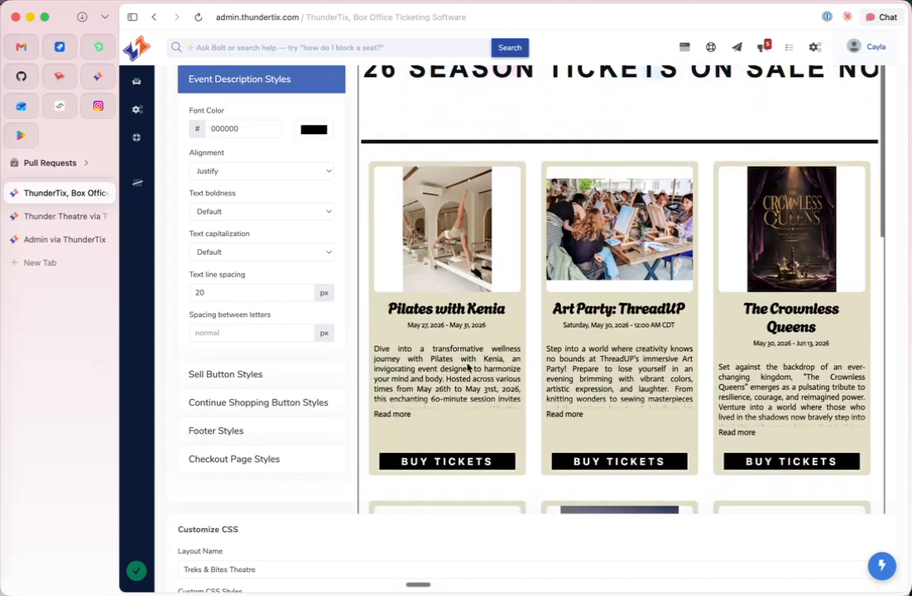
left_click(300, 171)
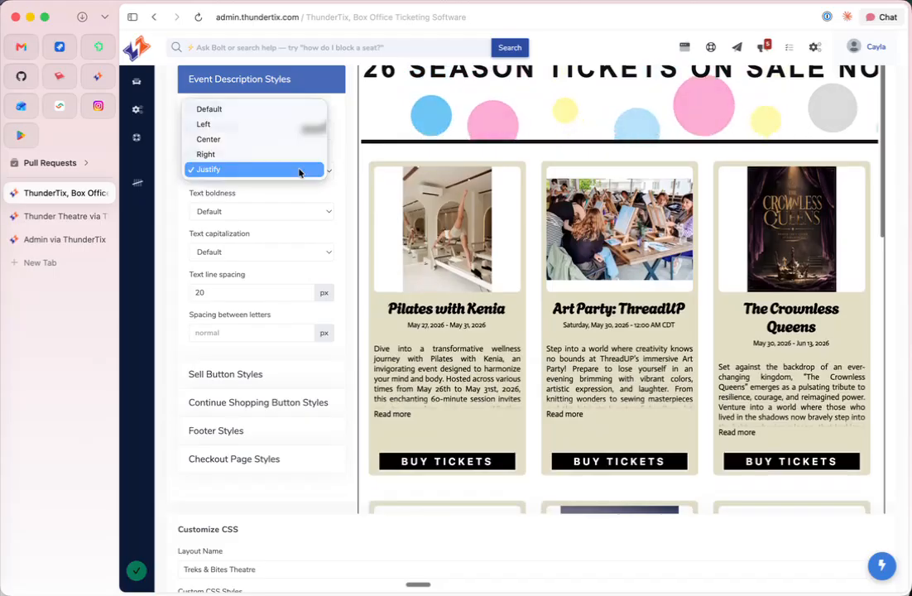
left_click(282, 145)
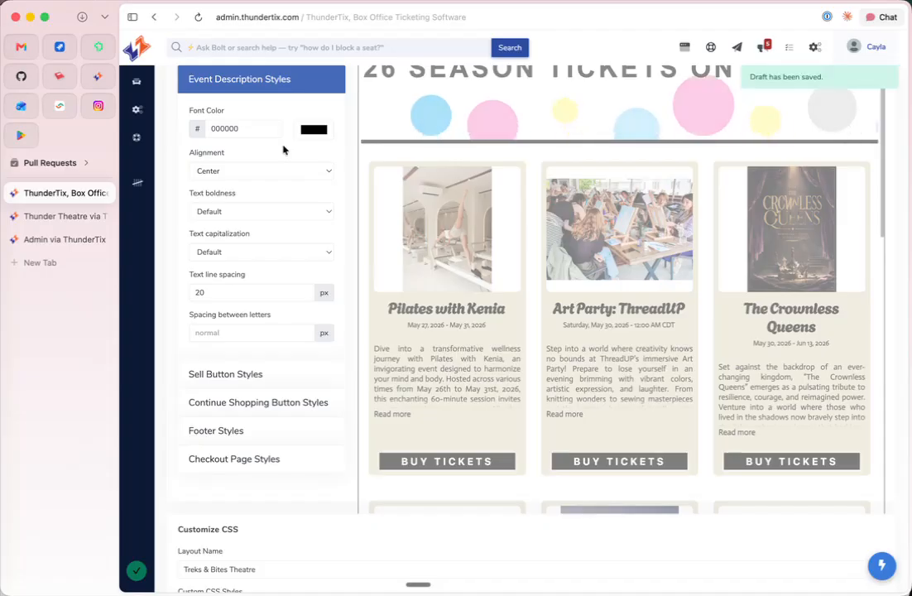
scroll(486, 329, "down", 3)
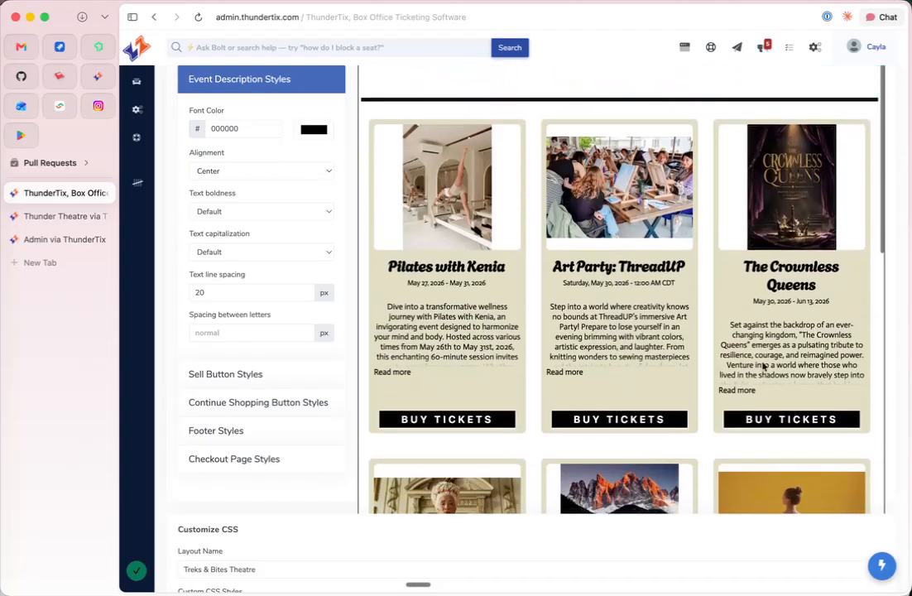
left_click(234, 173)
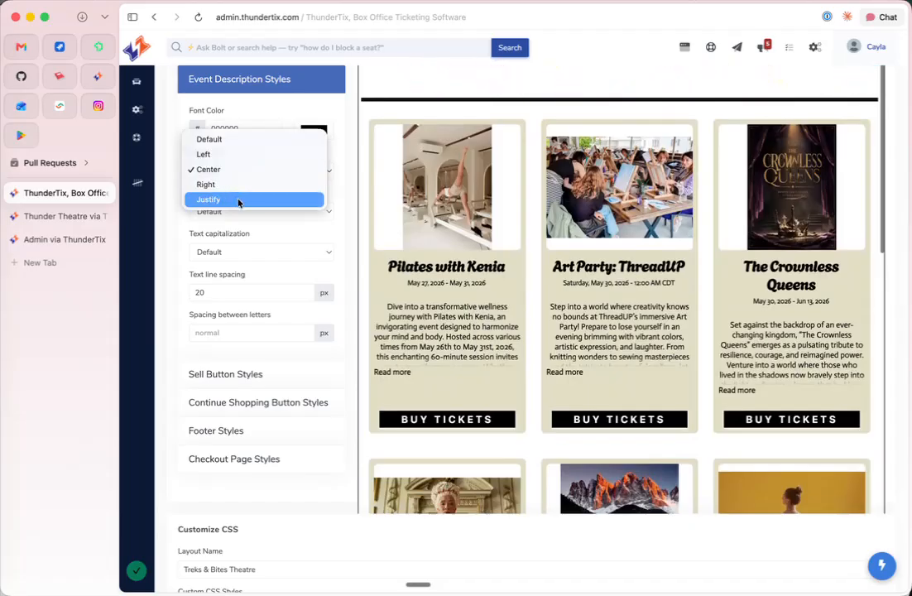
left_click(239, 200)
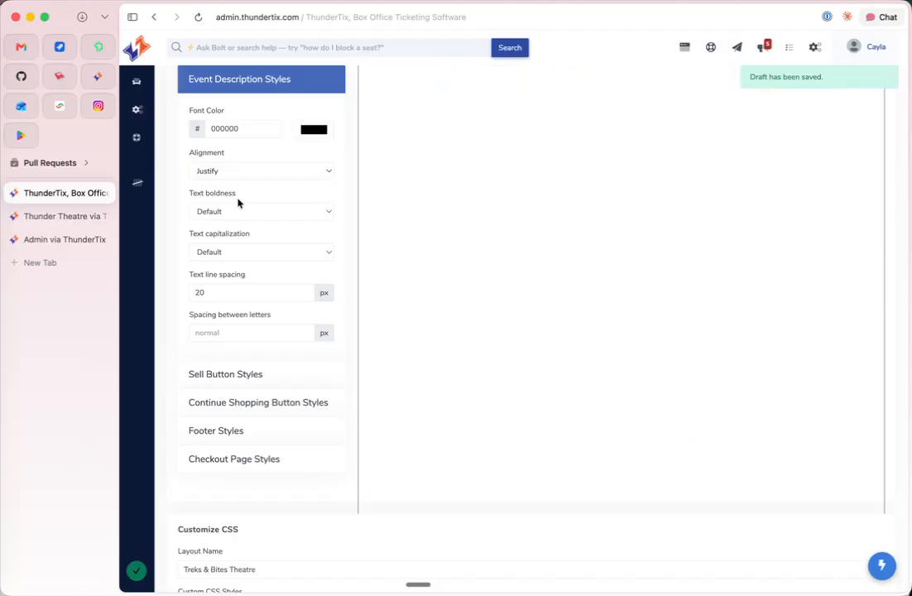
scroll(586, 428, "down", 5)
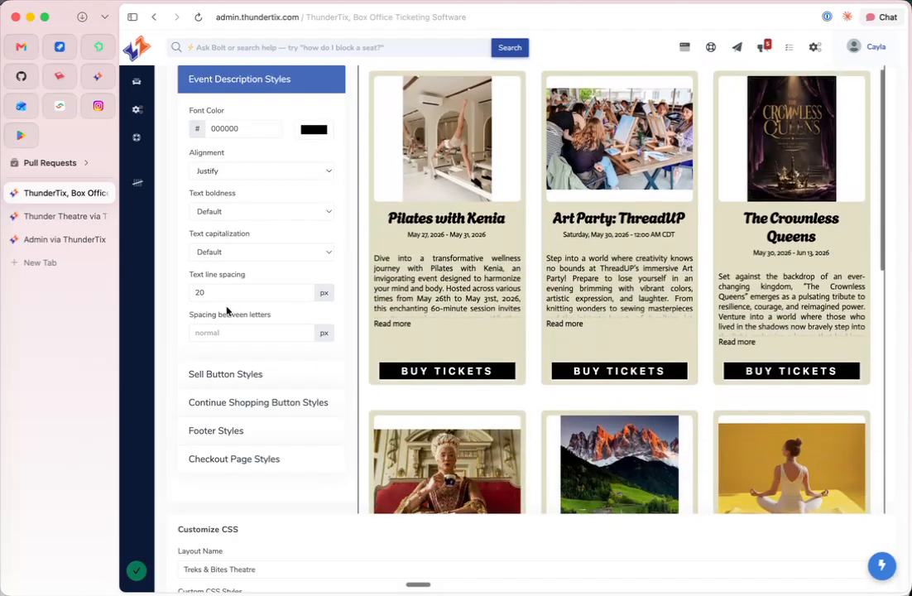
In the Sell Button Styles, set the background color to edca3b by sampling the yellow of the yoga photo.
scroll(227, 310, "down", 2)
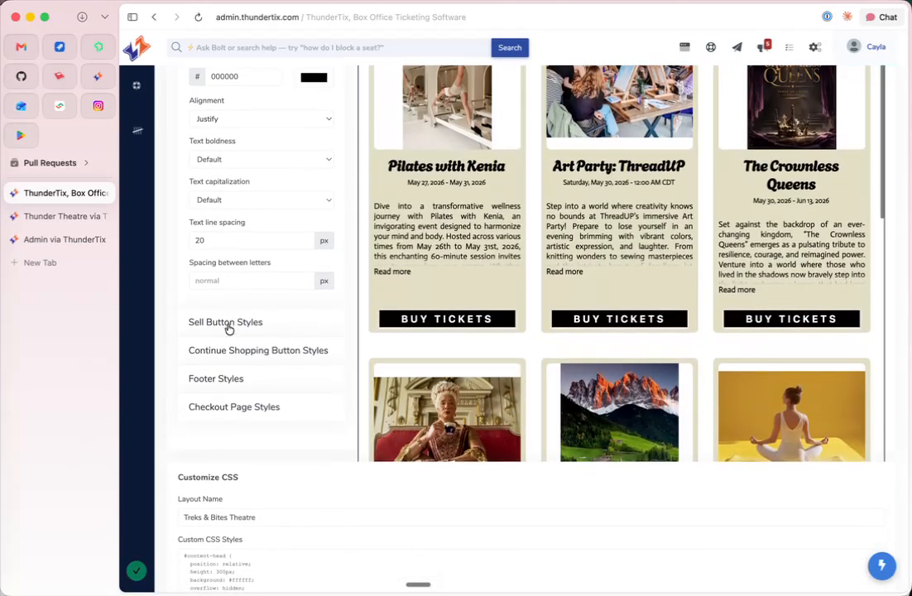
left_click(227, 323)
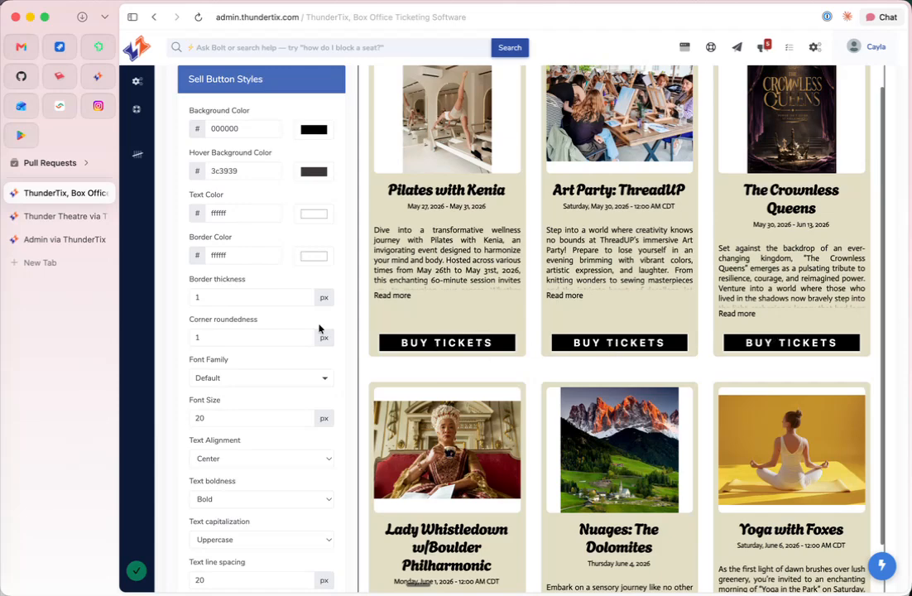
left_click(315, 130)
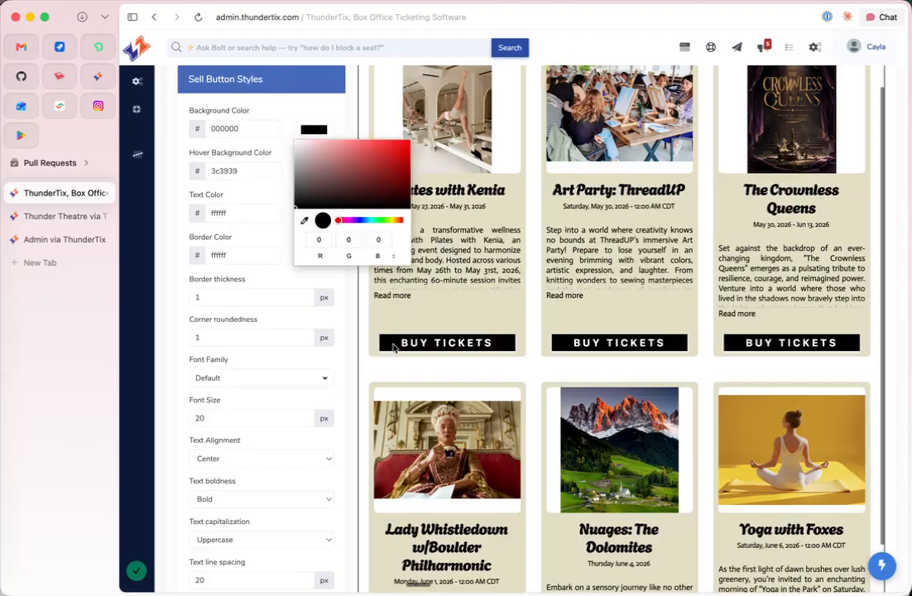
left_click(304, 221)
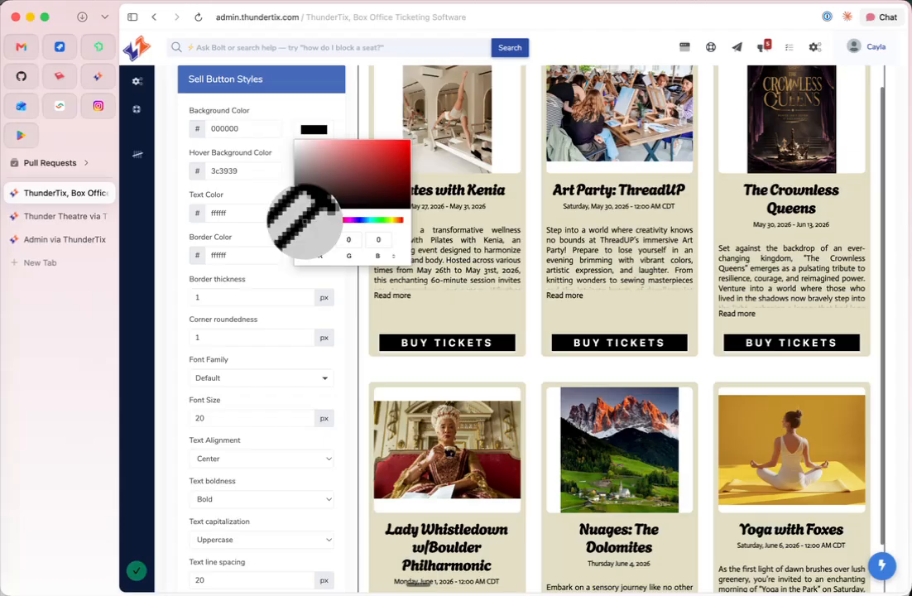
left_click(738, 472)
left_click(335, 109)
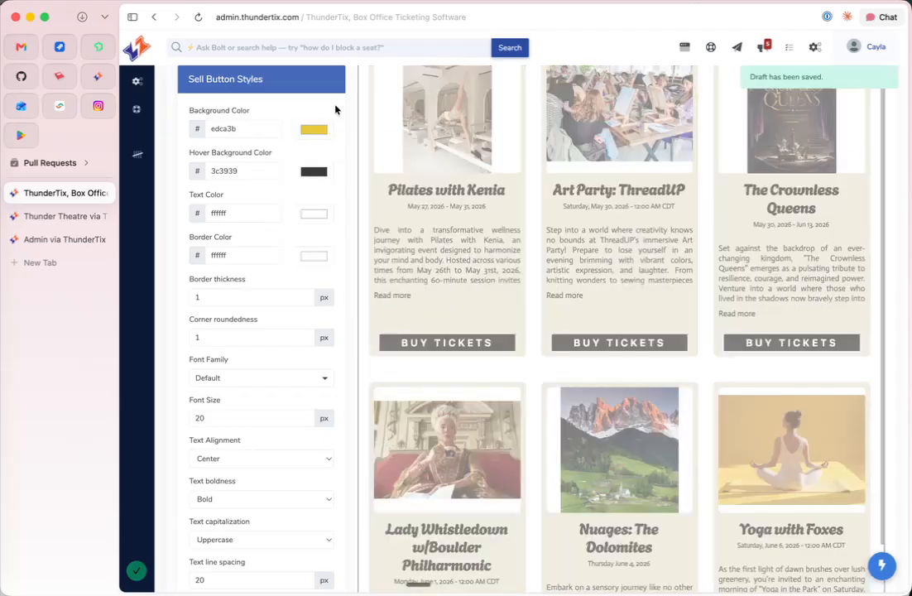
scroll(479, 263, "down", 2)
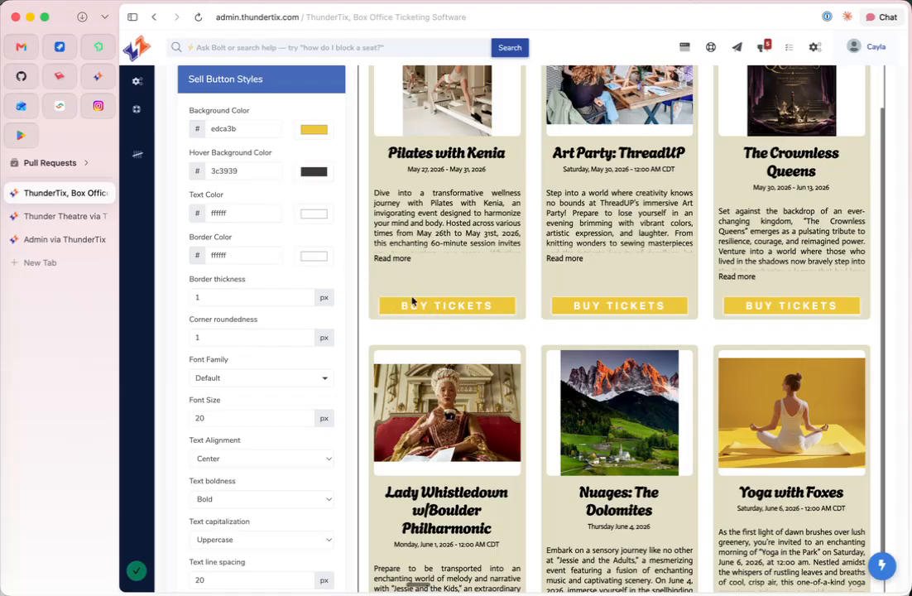
Set the sell button's hover background color to eee1b4, a lighter tint of the yellow sampled from the Buy Tickets button.
left_click(322, 173)
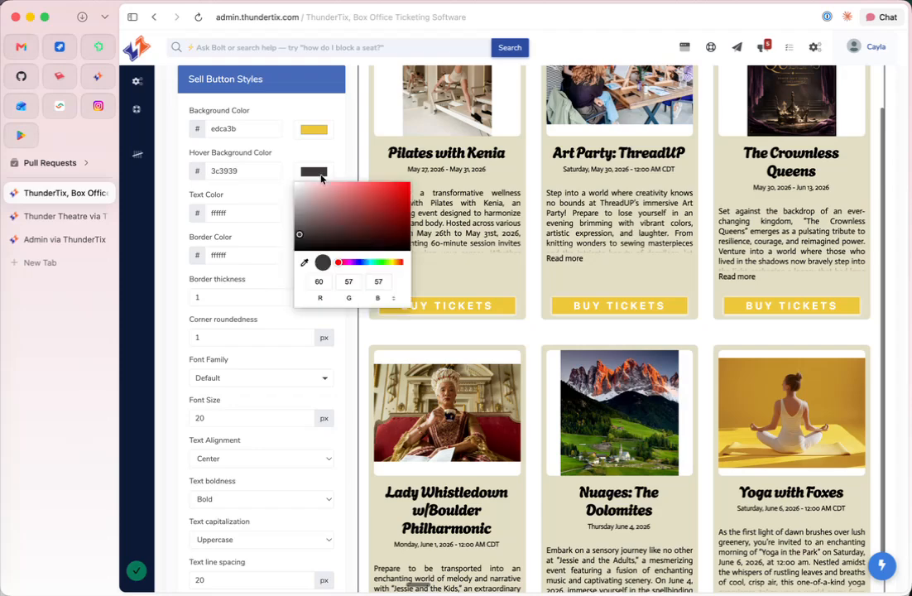
left_click(305, 263)
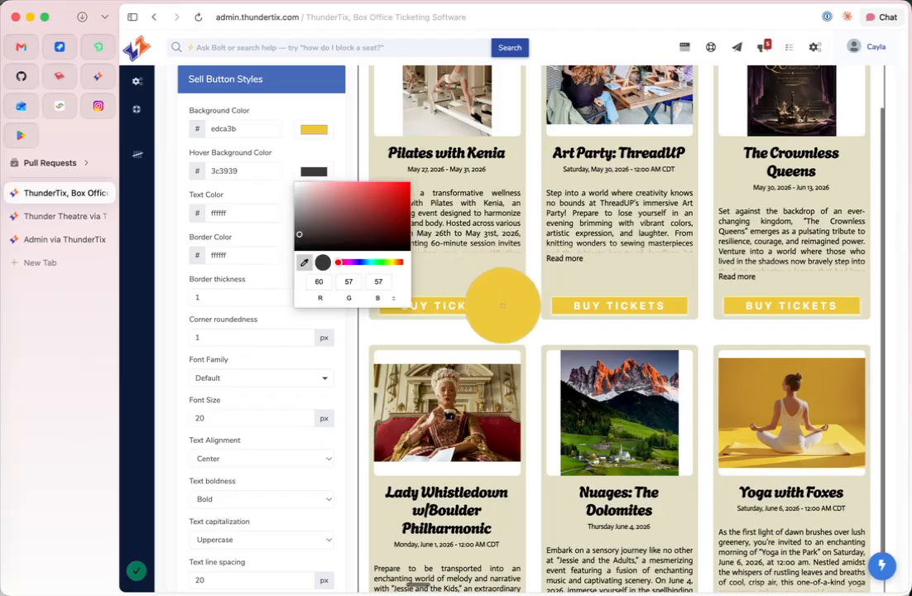
left_click(502, 305)
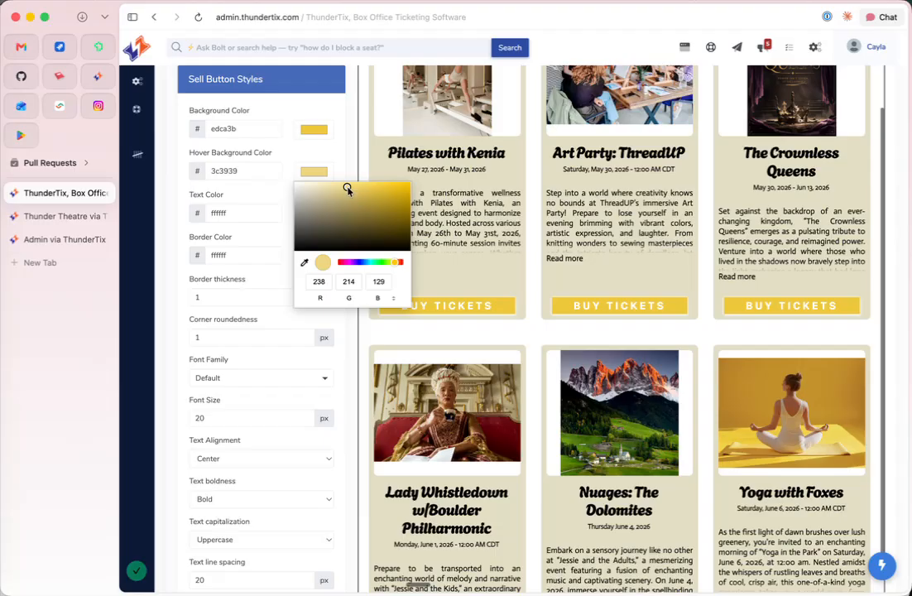
left_click_drag(346, 187, 322, 187)
left_click(341, 164)
Save the draft and publish the styles.
scroll(201, 238, "down", 10)
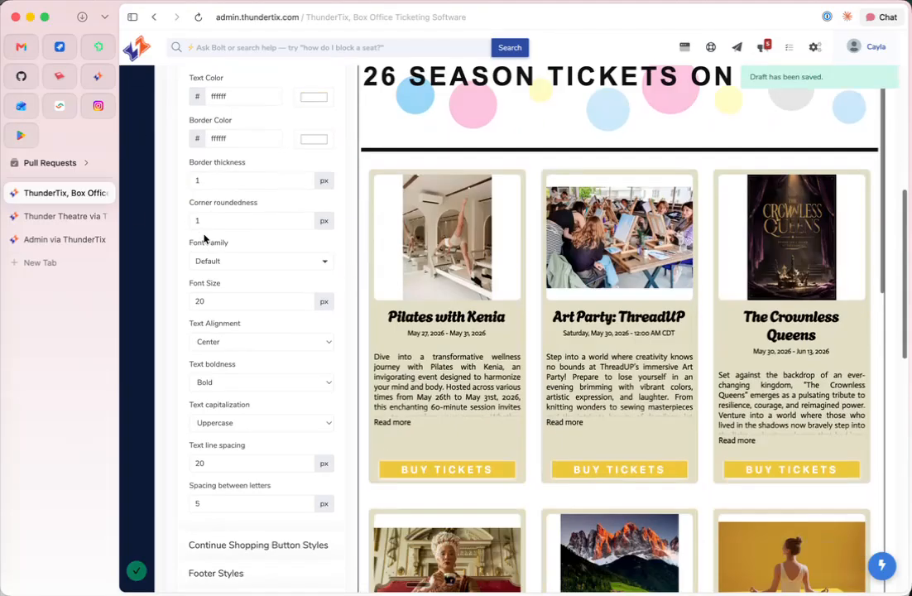
scroll(204, 238, "down", 10)
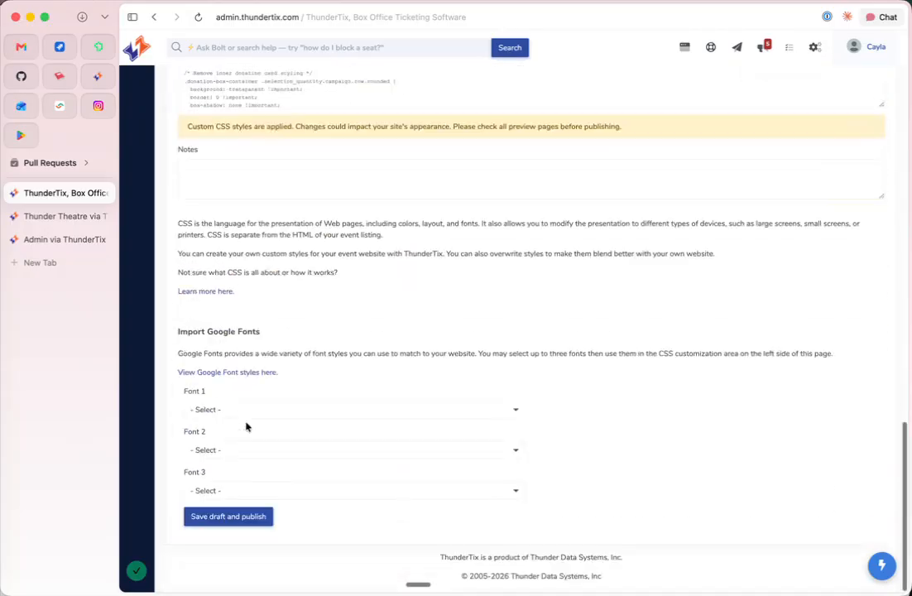
left_click(237, 507)
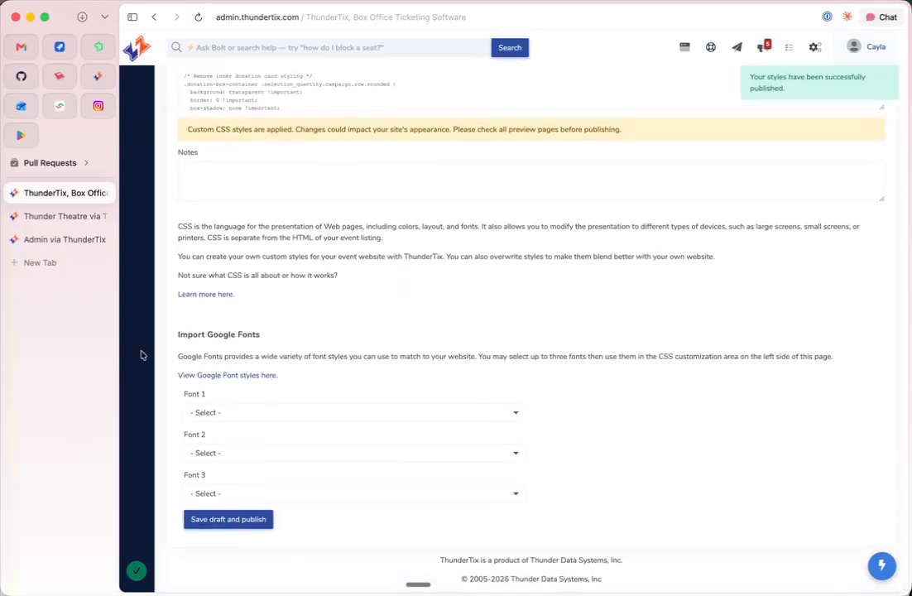
Reload the public Thunder Theatre site, check the Buy Tickets buttons and their hover color, and return to the design tools.
left_click(75, 217)
key("super+r")
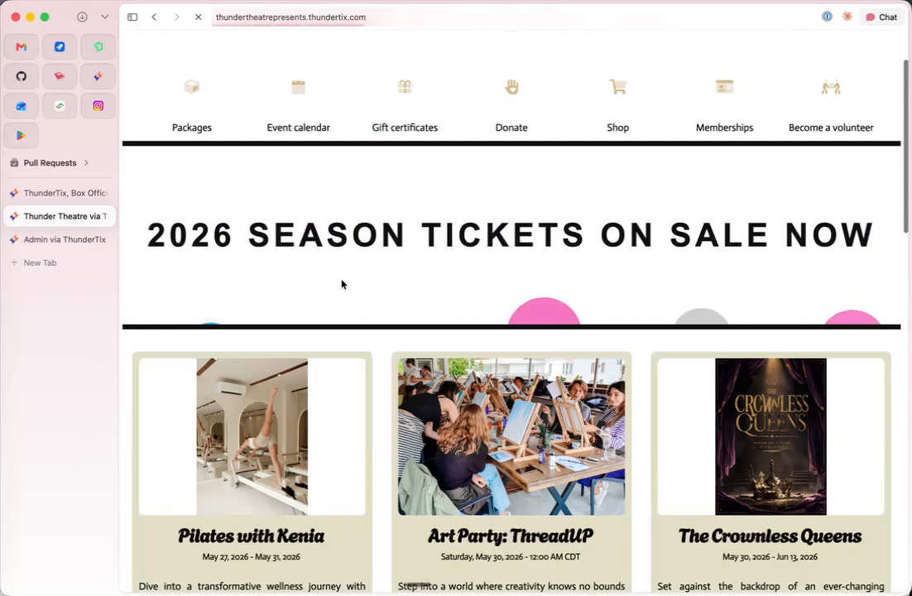
scroll(342, 284, "down", 5)
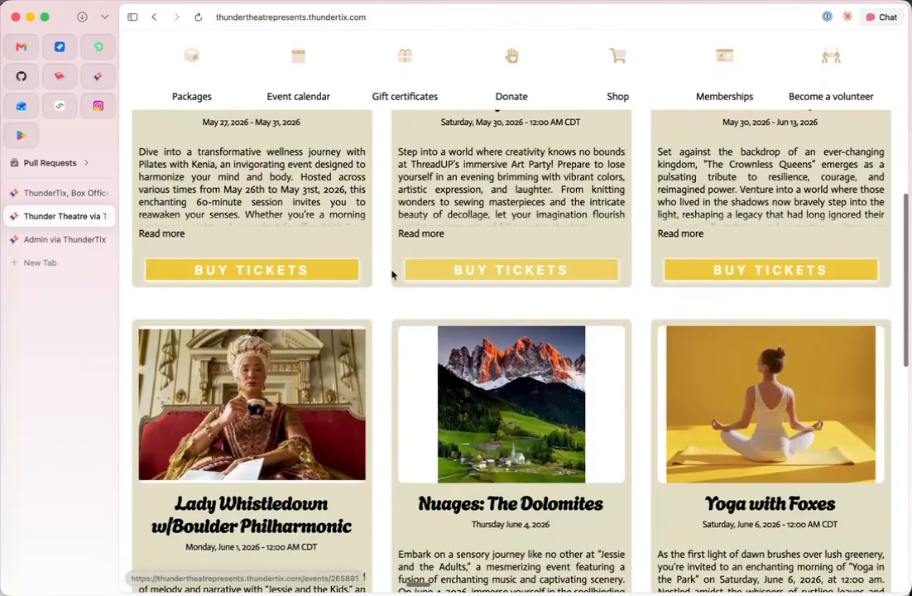
left_click(64, 244)
left_click(62, 195)
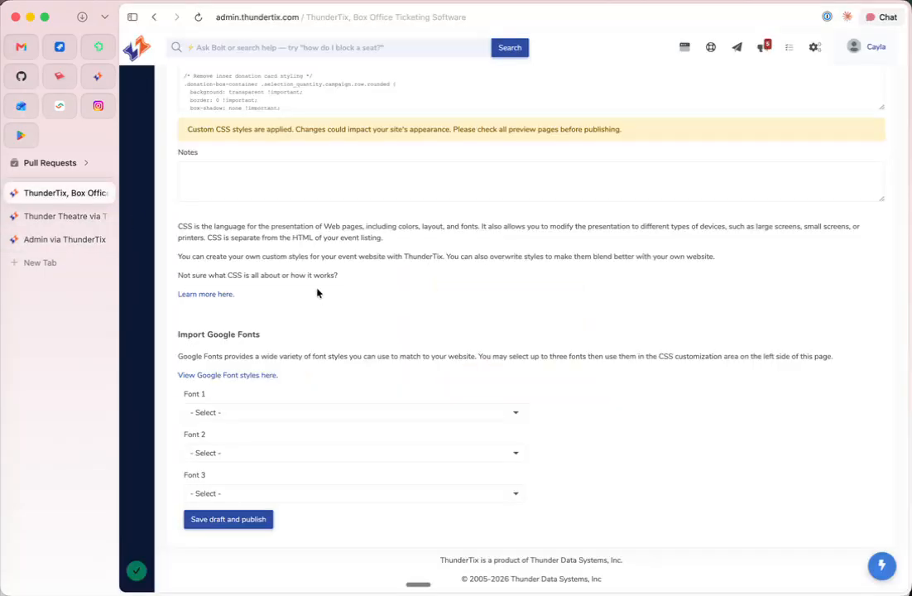
Try normal letter spacing for the sell button text, and return the spacing between letters to 5 px.
scroll(299, 280, "up", 10)
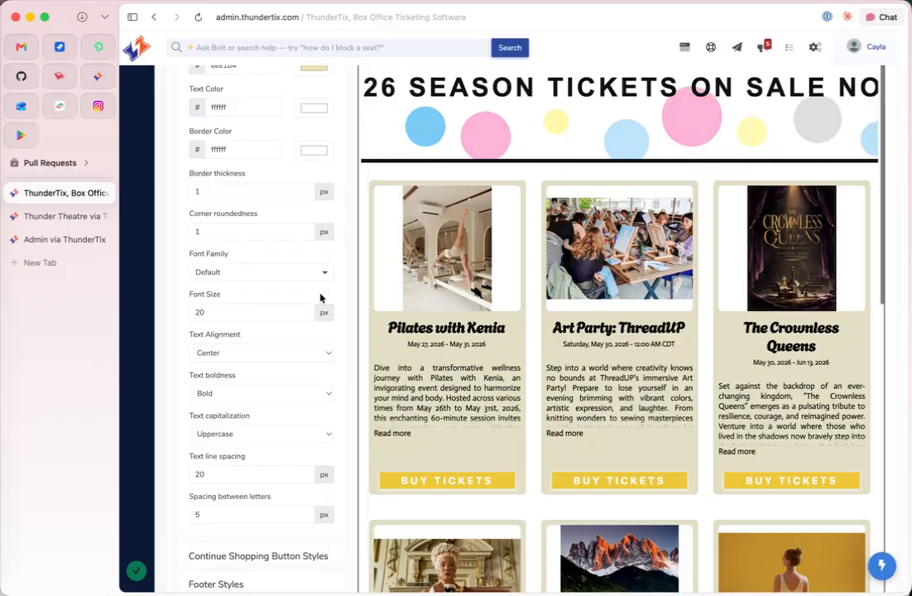
scroll(315, 390, "down", 1)
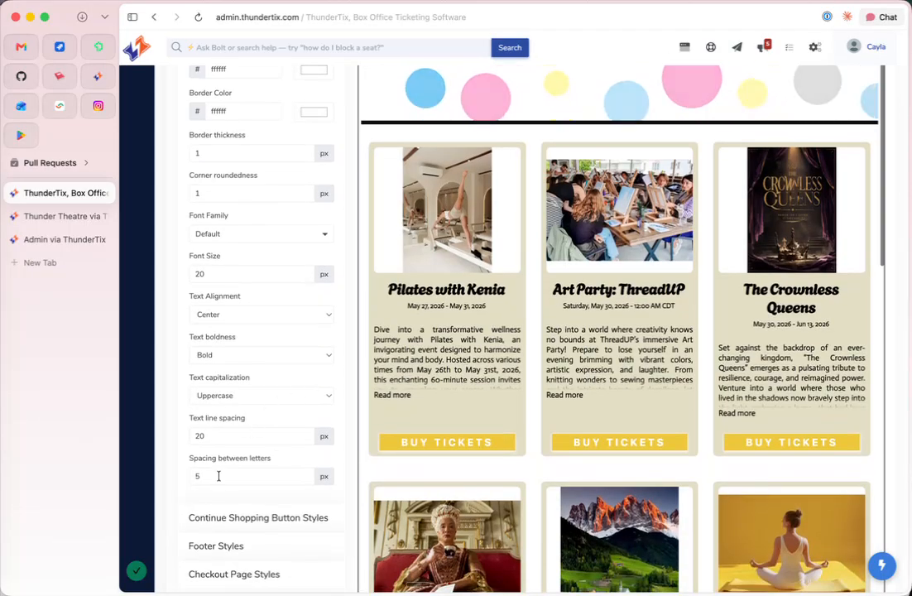
left_click(250, 478)
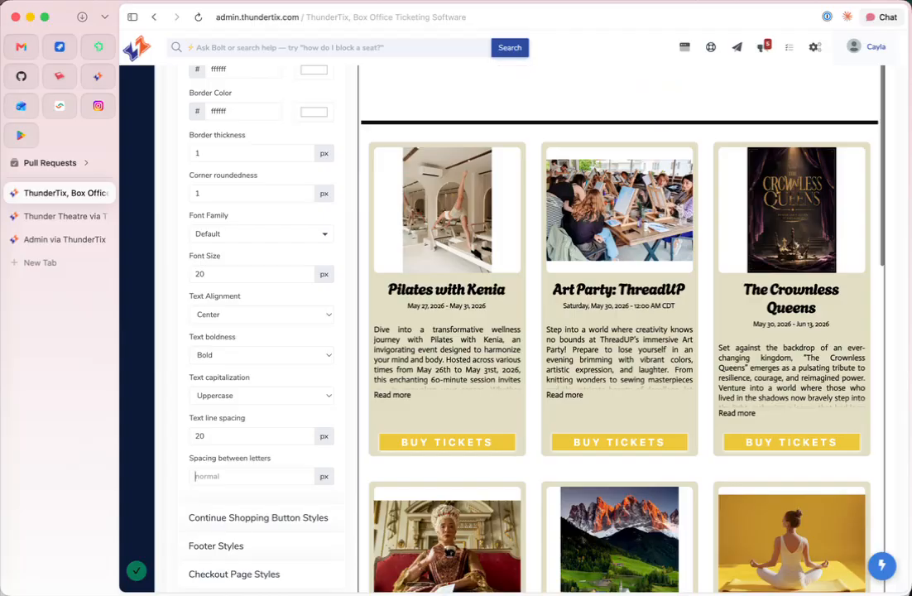
left_click(344, 463)
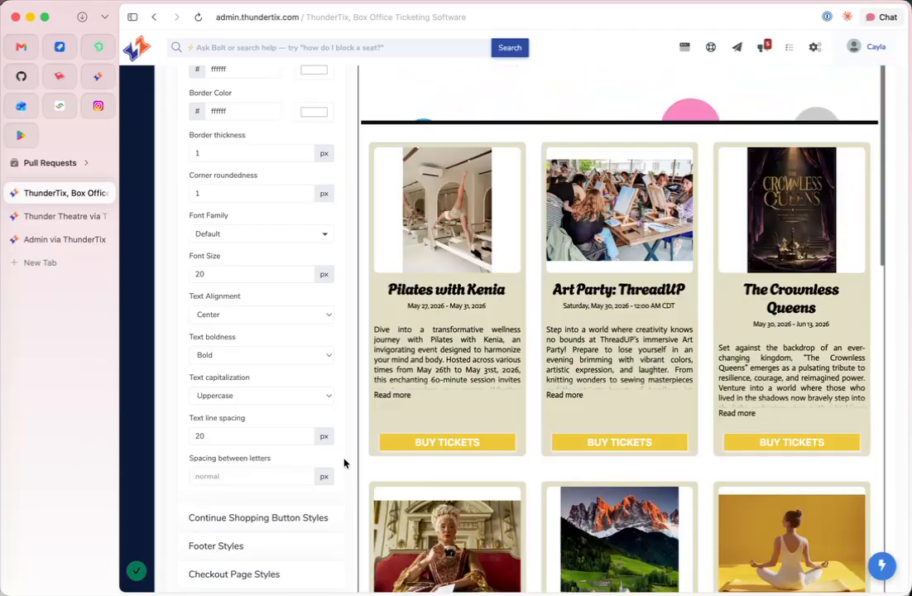
scroll(346, 464, "up", 1)
scroll(315, 459, "down", 2)
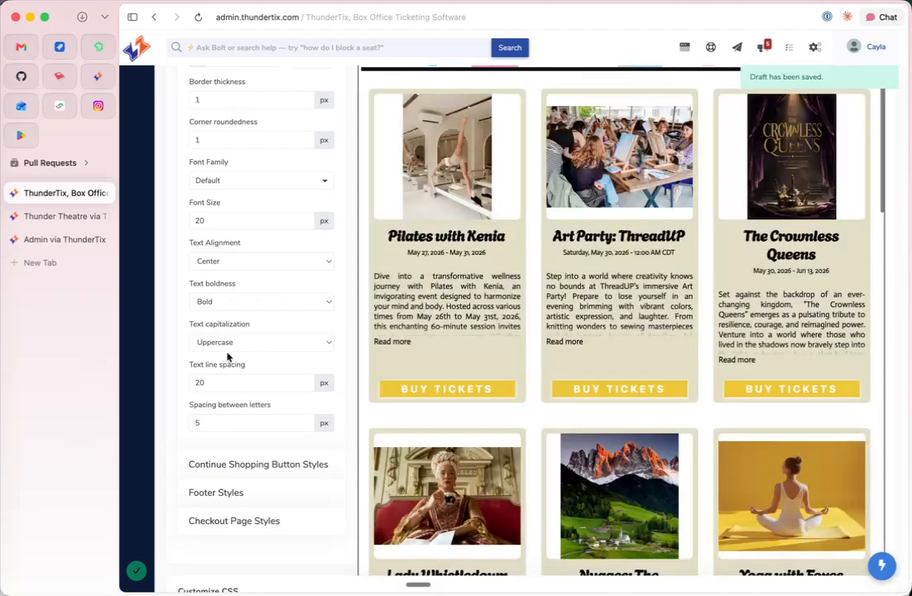
Try Default capitalization for the sell button text, and return it to Uppercase.
left_click(224, 343)
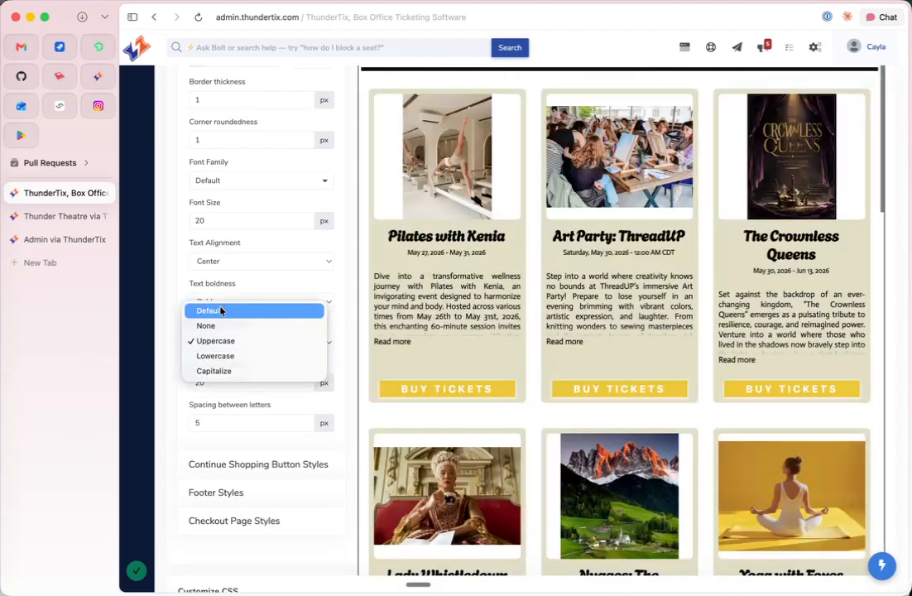
left_click(211, 310)
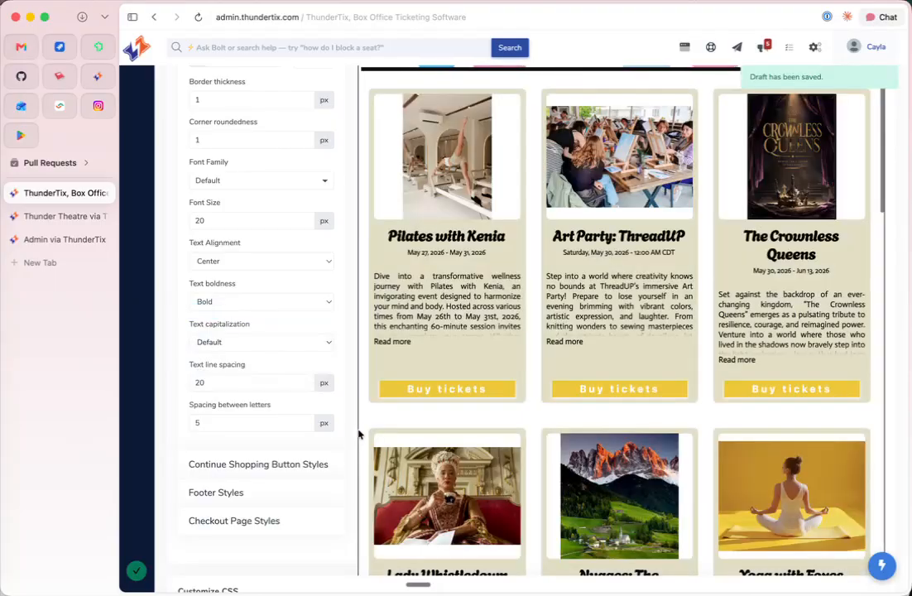
left_click(264, 341)
left_click(252, 371)
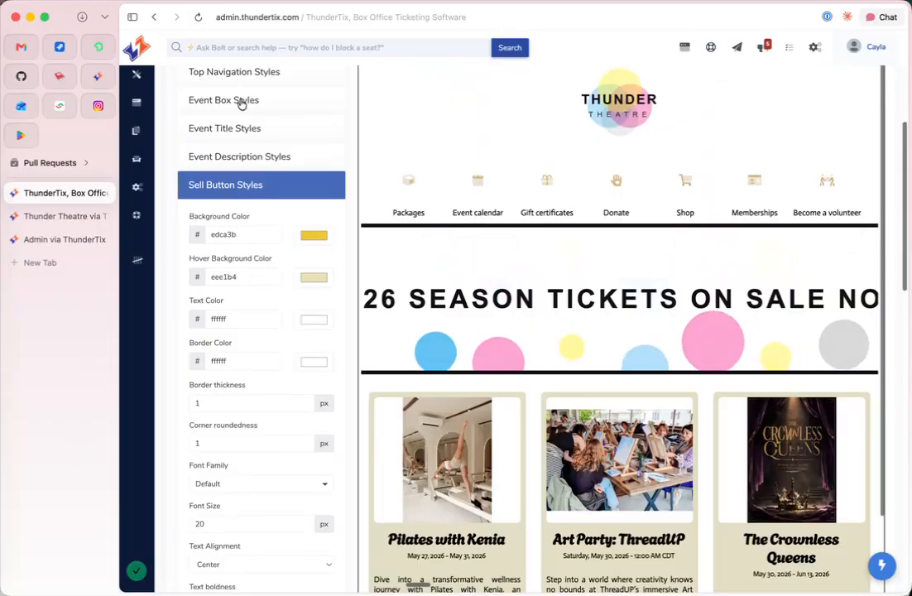
In the Event Box Styles, set the background color to white, ffffff.
left_click(240, 99)
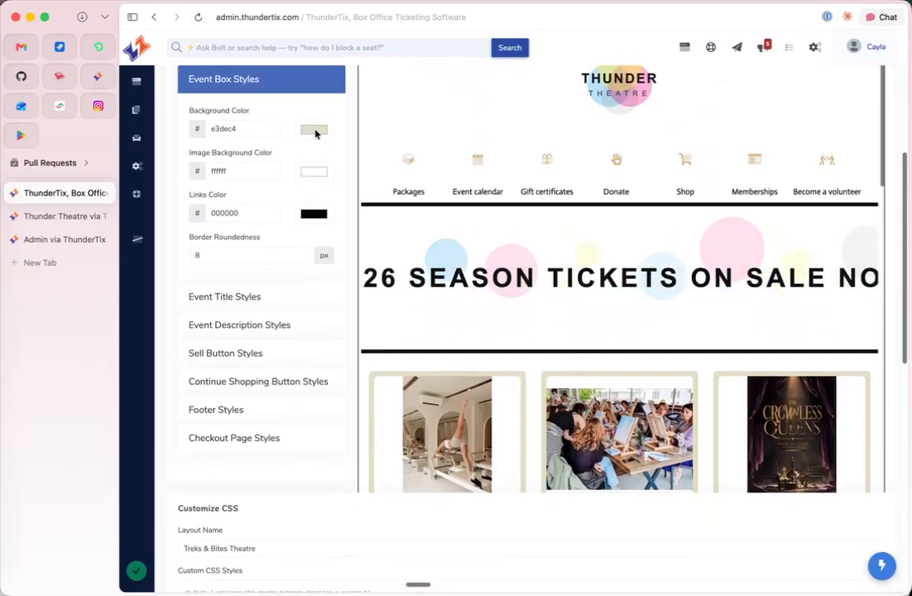
left_click(314, 131)
left_click_drag(310, 151, 287, 138)
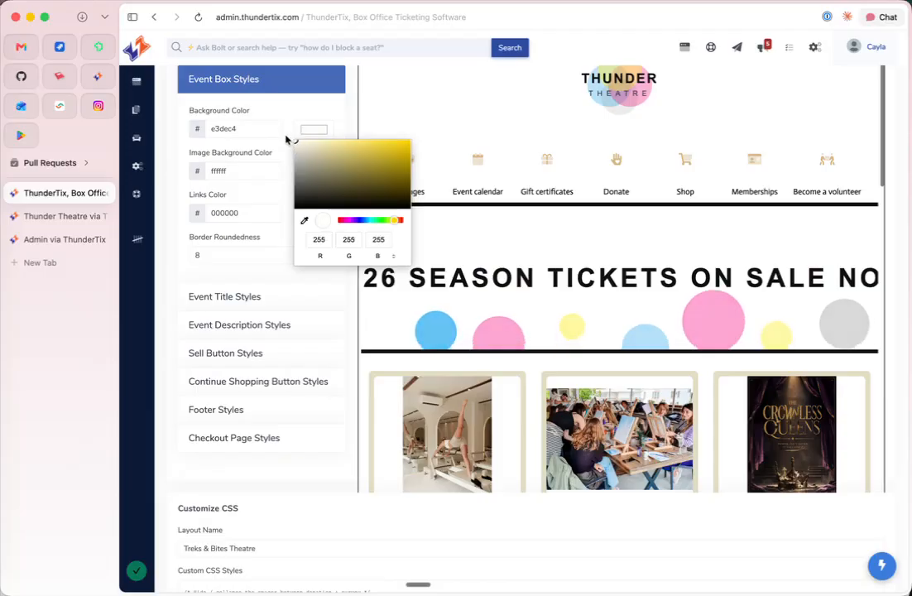
left_click(298, 102)
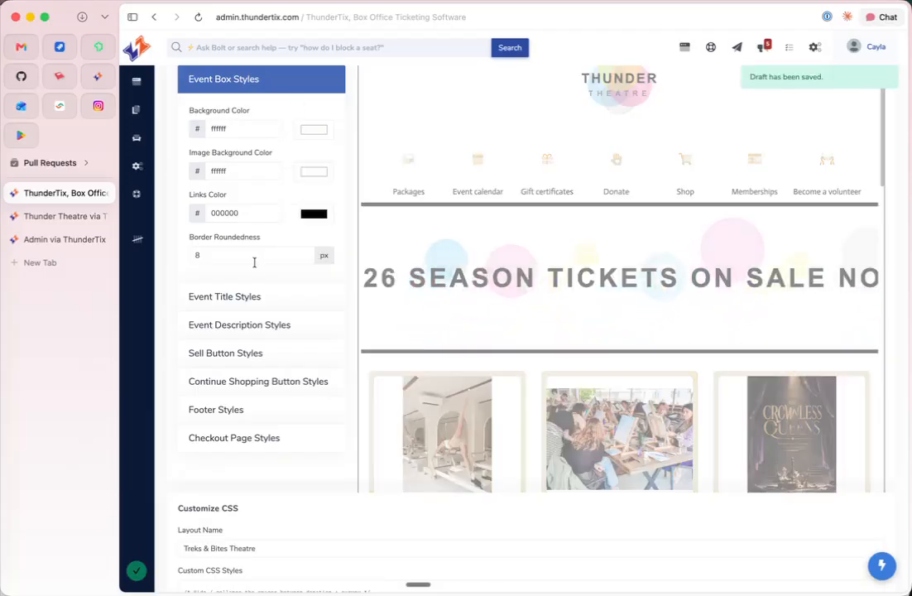
scroll(255, 264, "down", 5)
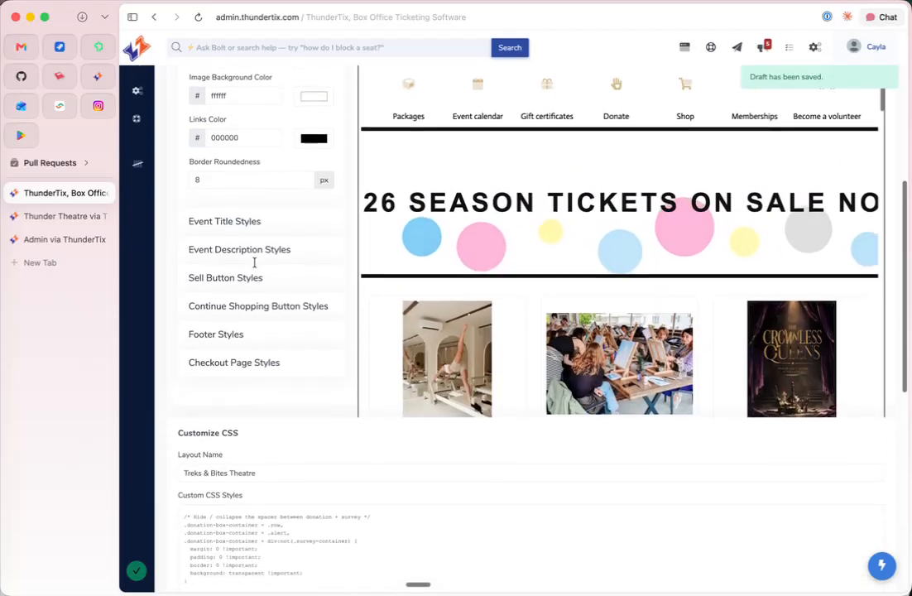
Open the Continue Shopping Button Styles and preview the Checkout page to examine the button.
scroll(255, 266, "up", 4)
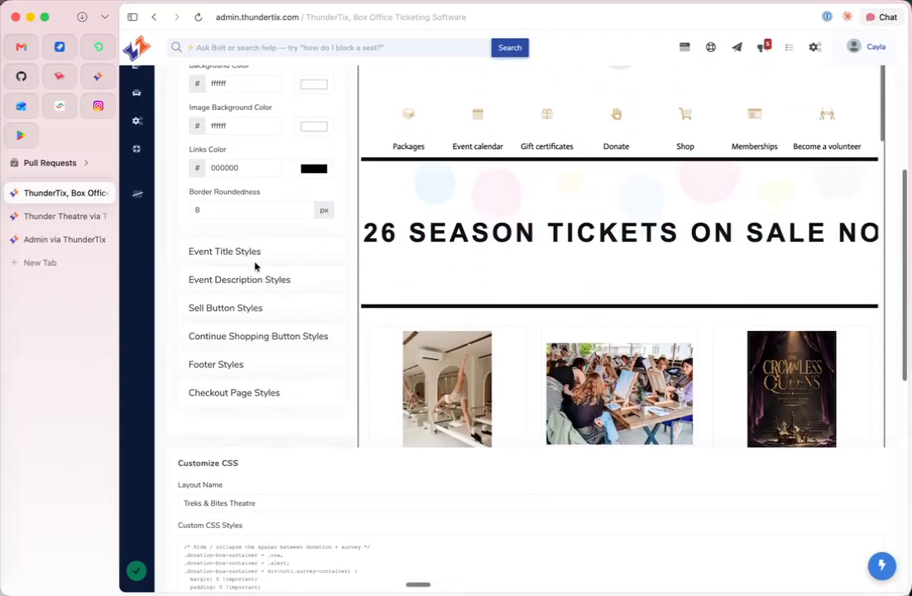
scroll(250, 354, "down", 1)
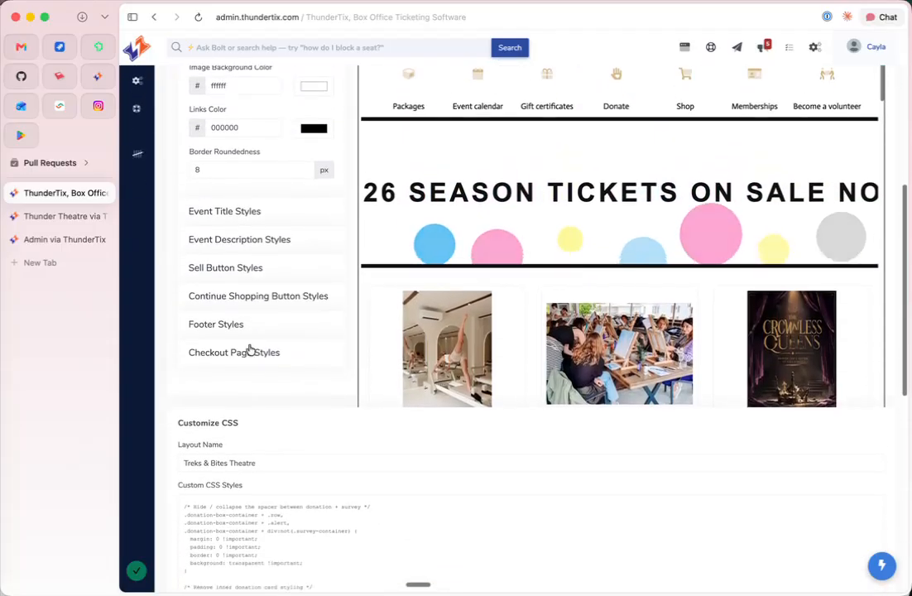
left_click(251, 297)
scroll(248, 292, "down", 1)
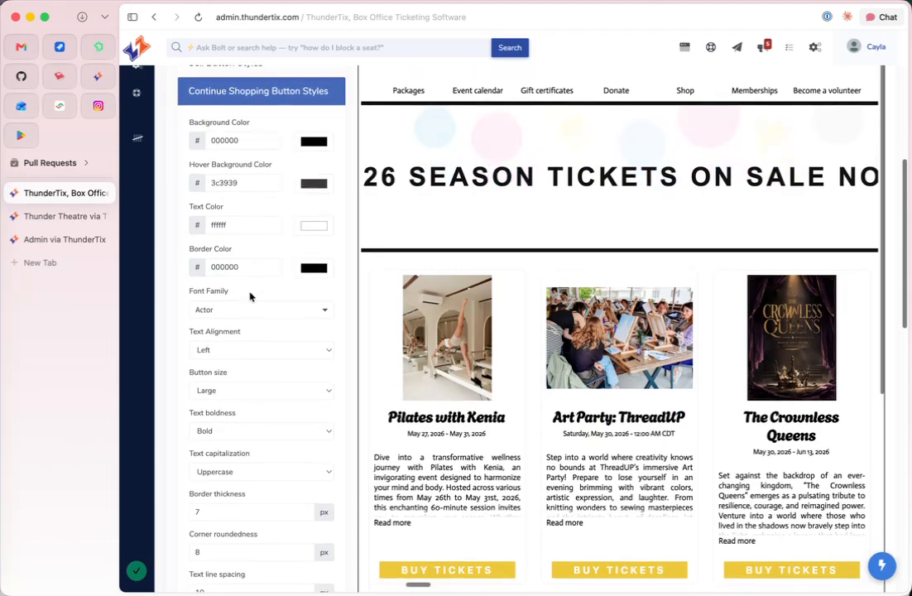
scroll(428, 238, "up", 8)
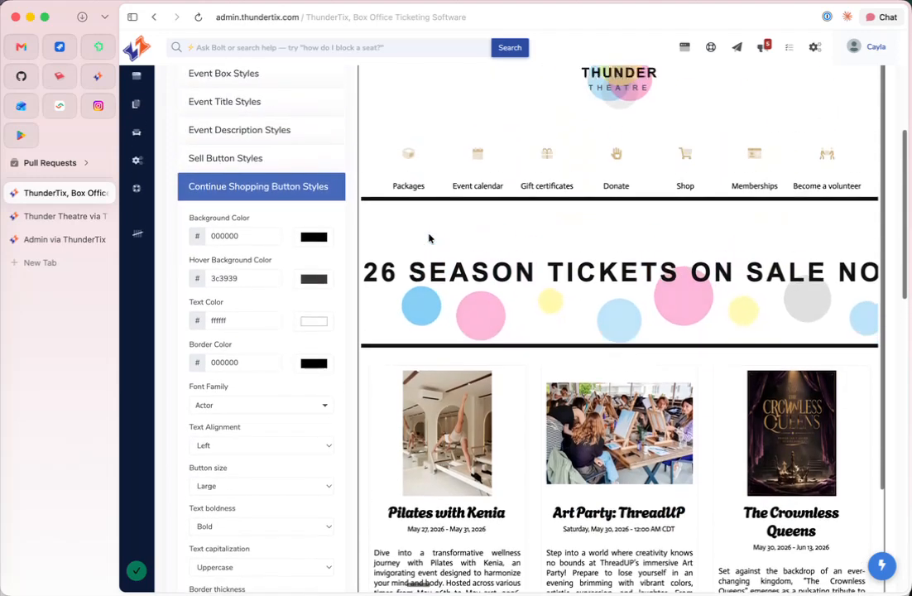
left_click(460, 177)
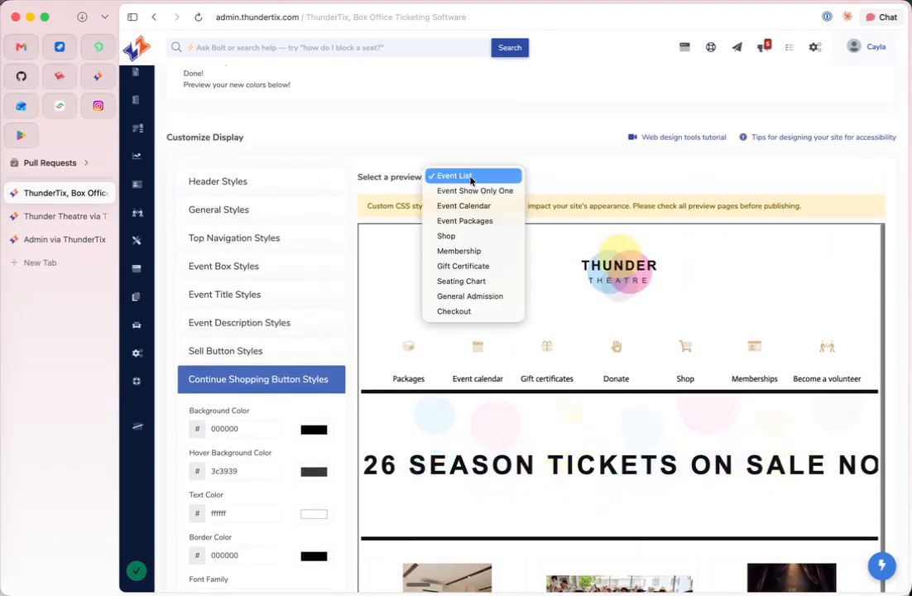
left_click(456, 311)
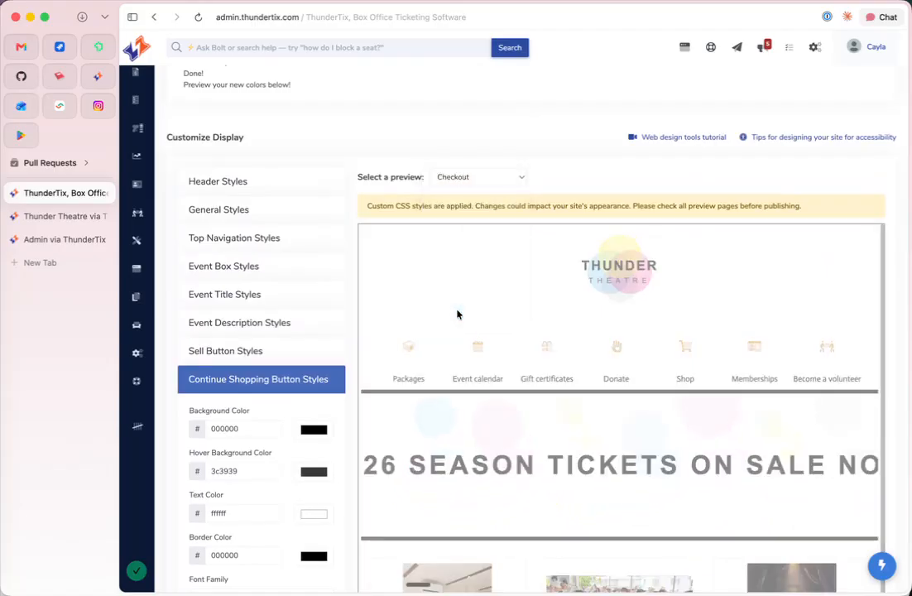
scroll(455, 313, "down", 5)
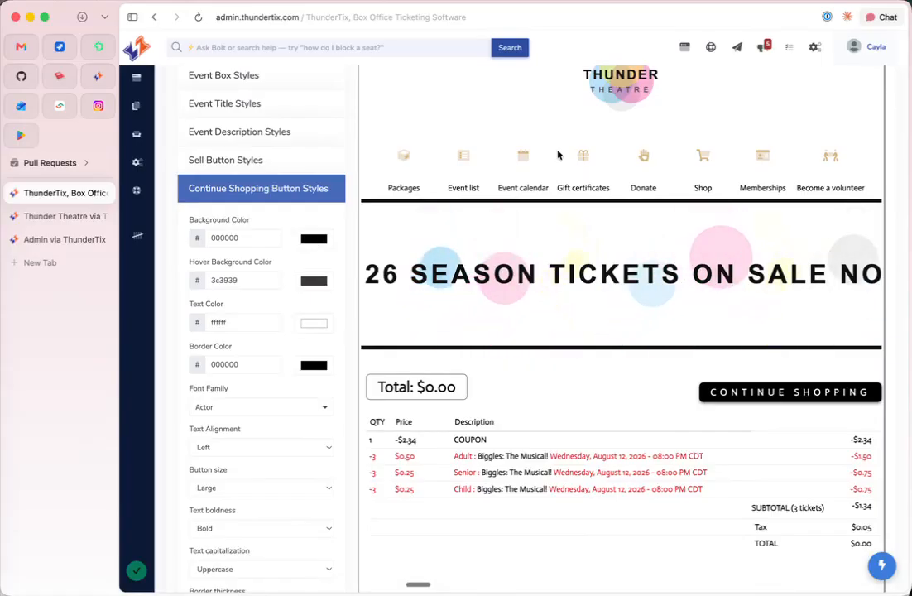
scroll(408, 149, "up", 2)
scroll(408, 149, "up", 1)
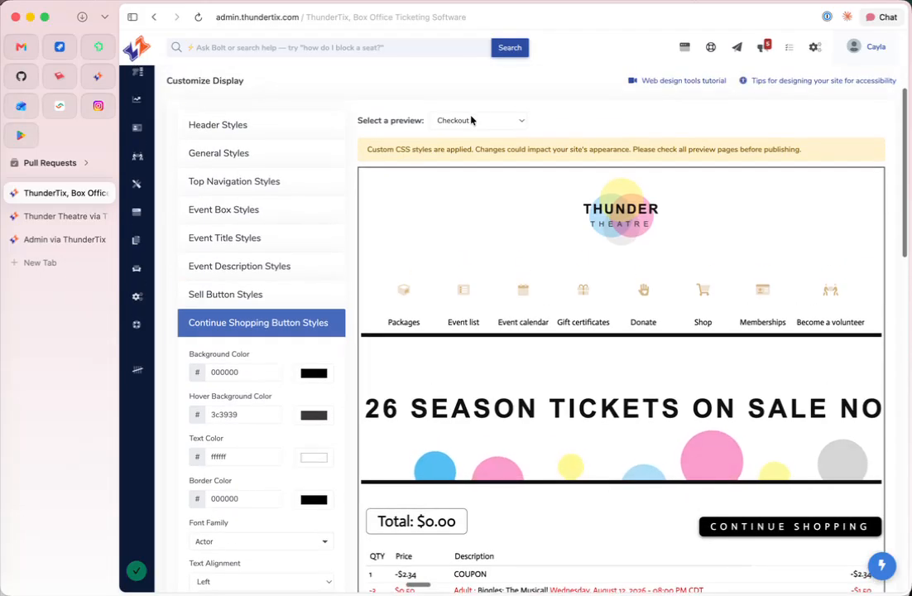
Return the preview to Event List and sample the Buy Tickets yellow, eec93b, as the Continue Shopping button's background color.
left_click(479, 121)
scroll(470, 74, "up", 2)
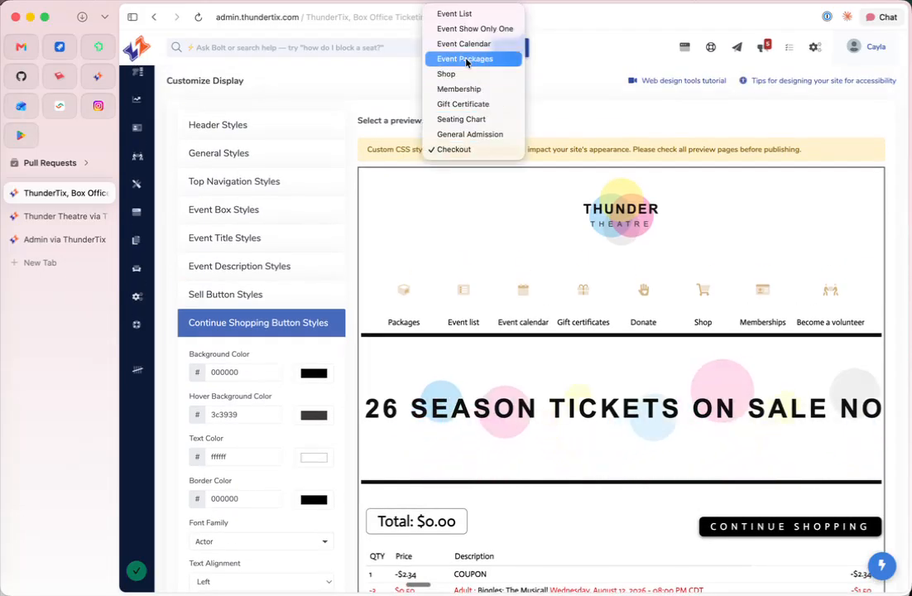
left_click(460, 13)
scroll(297, 364, "down", 5)
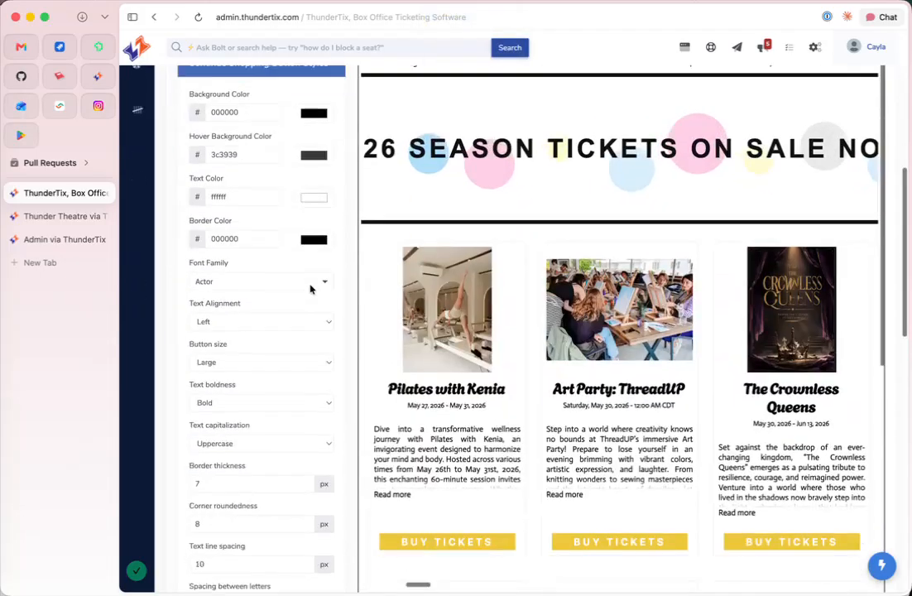
left_click(314, 90)
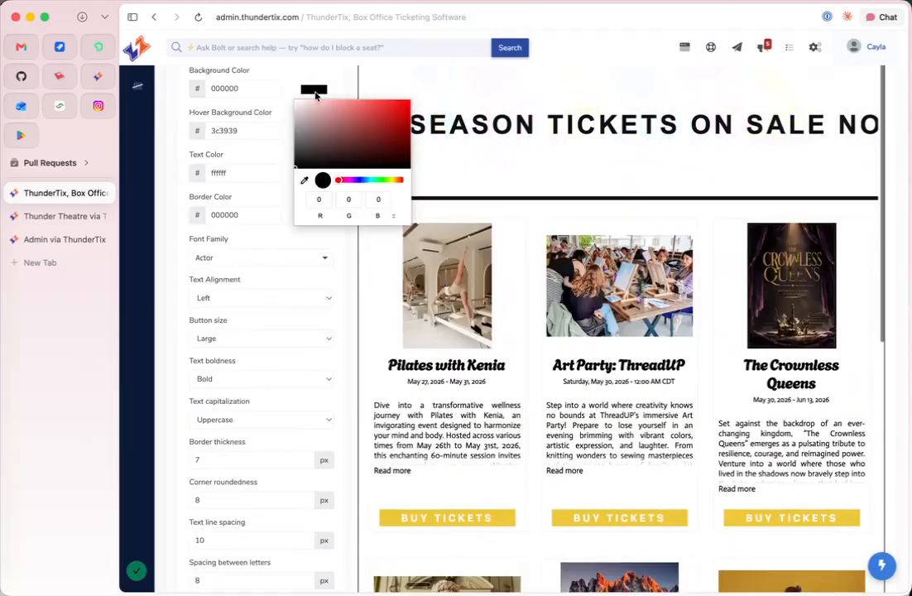
left_click(304, 179)
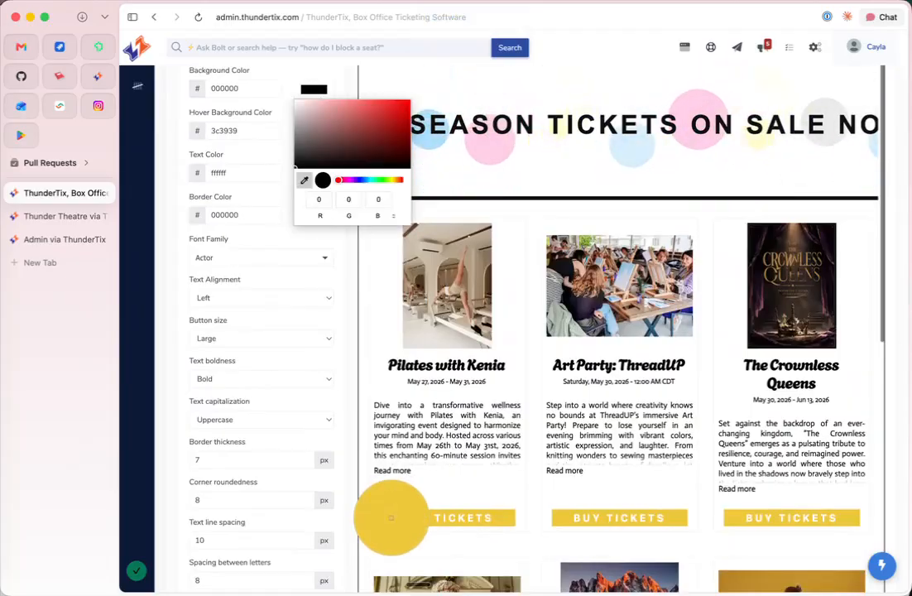
left_click(391, 520)
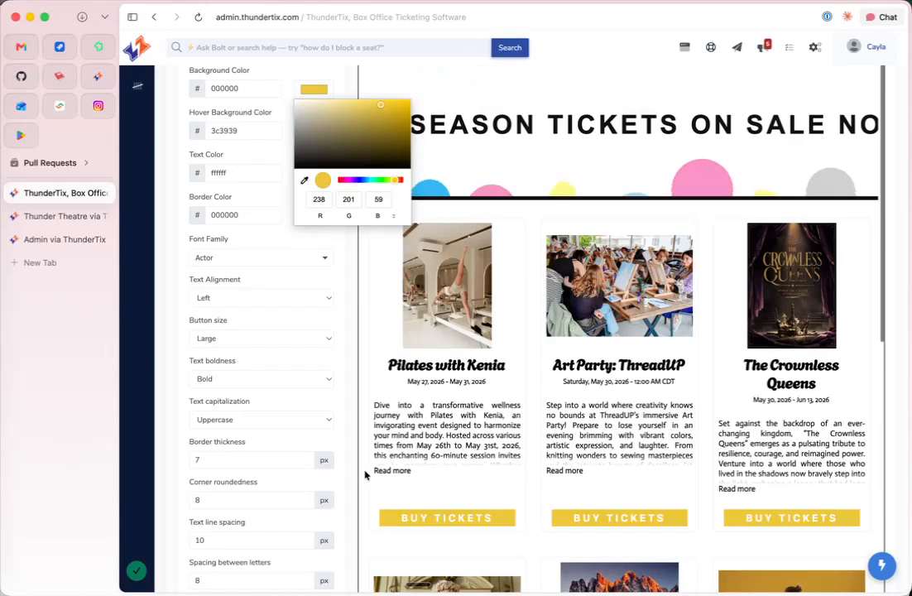
left_click(372, 487)
Copy the sell button's hover background color, eee1b4, to the Continue Shopping button's hover background color.
left_click(305, 133)
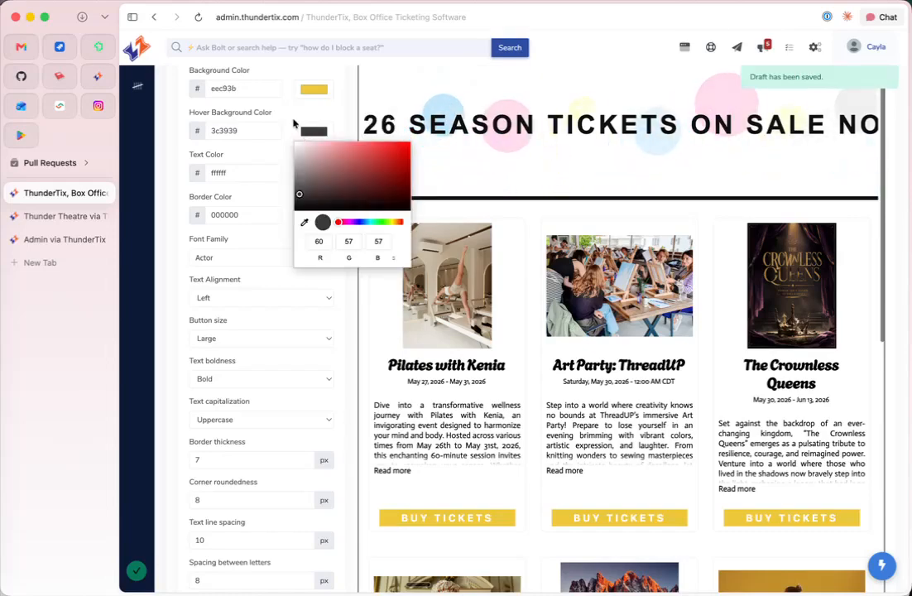
left_click(283, 124)
scroll(283, 124, "up", 3)
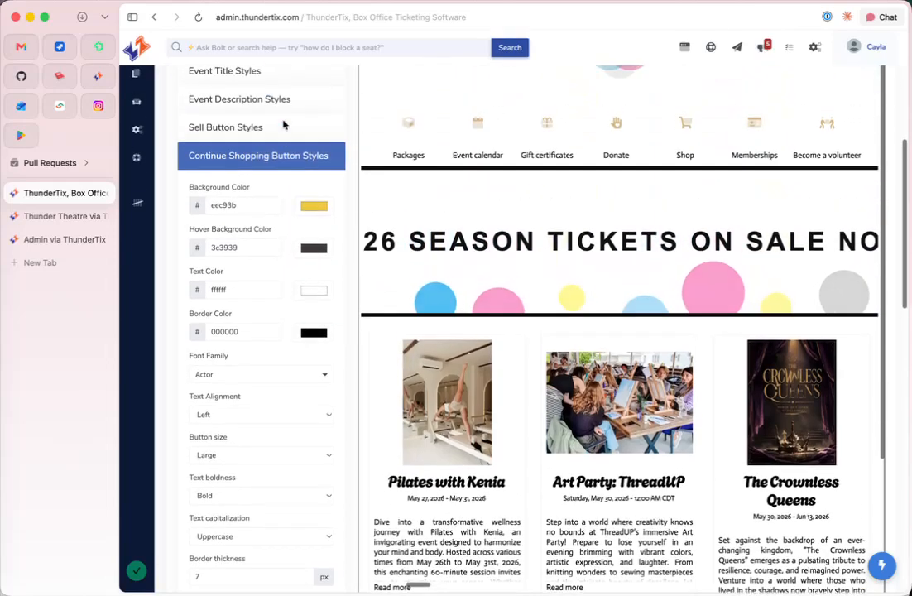
left_click(267, 126)
scroll(273, 168, "down", 2)
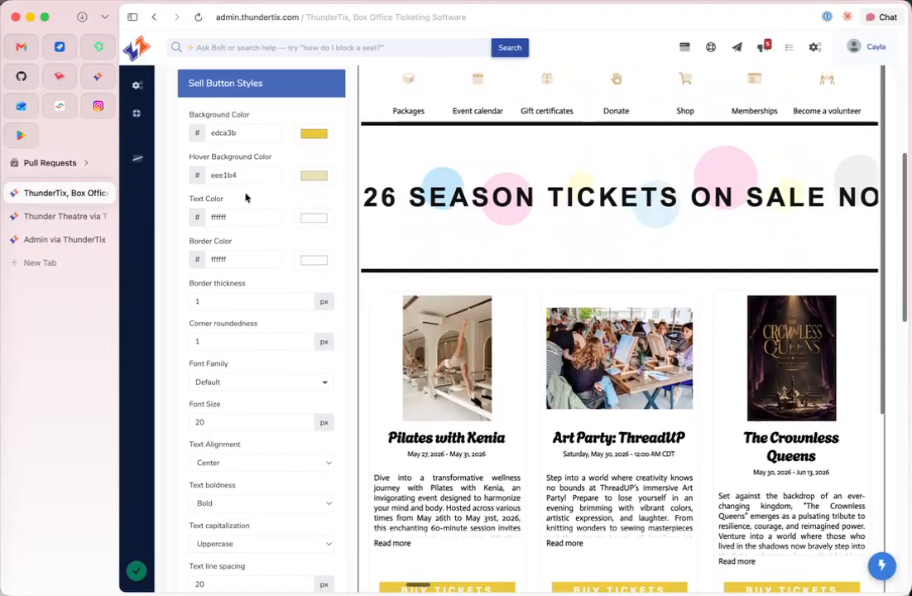
double_click(245, 171)
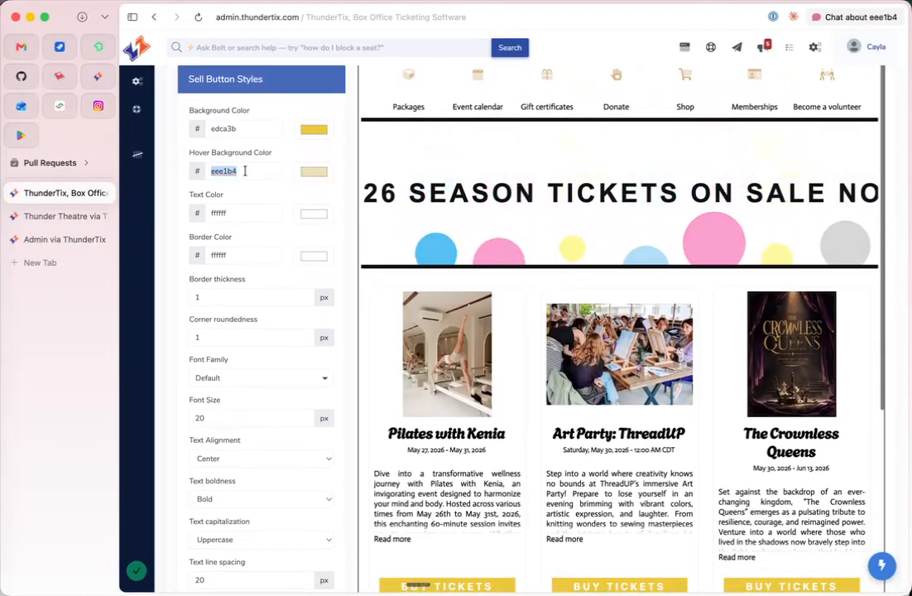
left_click(269, 79)
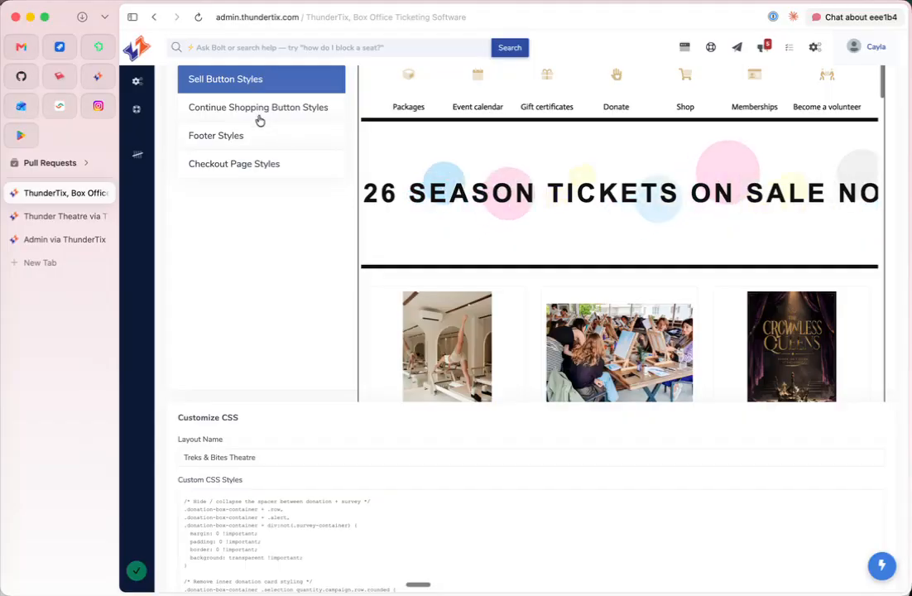
left_click(258, 108)
scroll(265, 179, "down", 1)
double_click(246, 171)
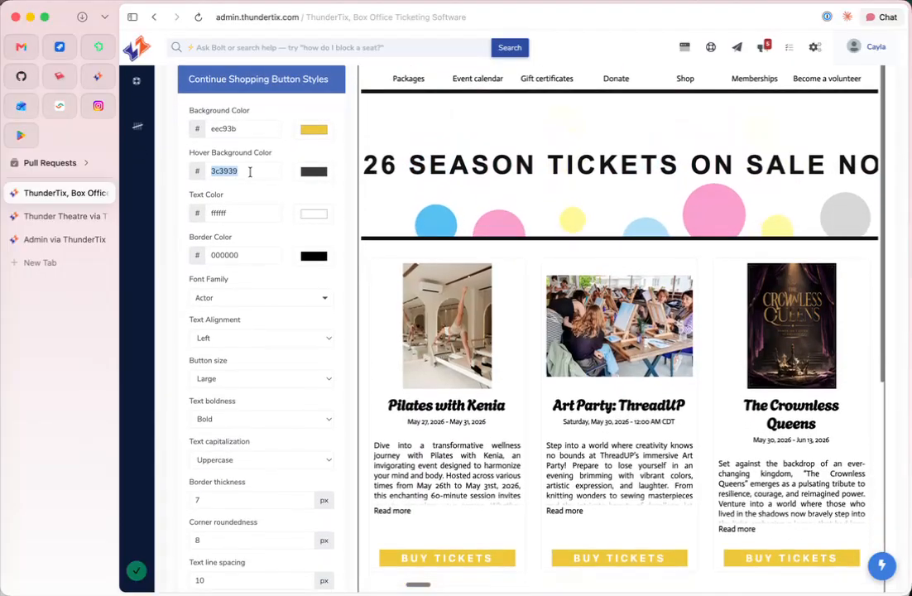
type("eee1b4")
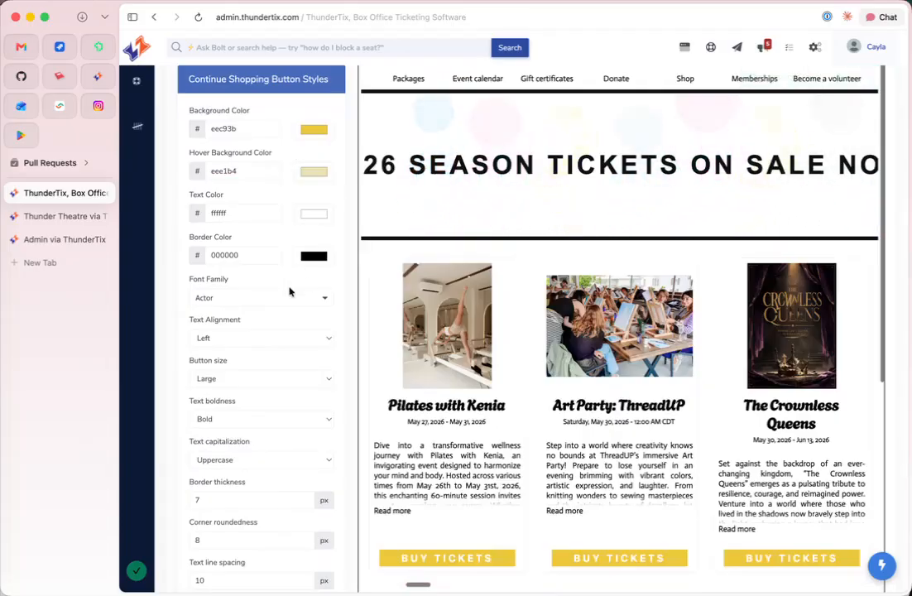
Set the Continue Shopping button's border color to eec93b and preview the Checkout page.
double_click(247, 128)
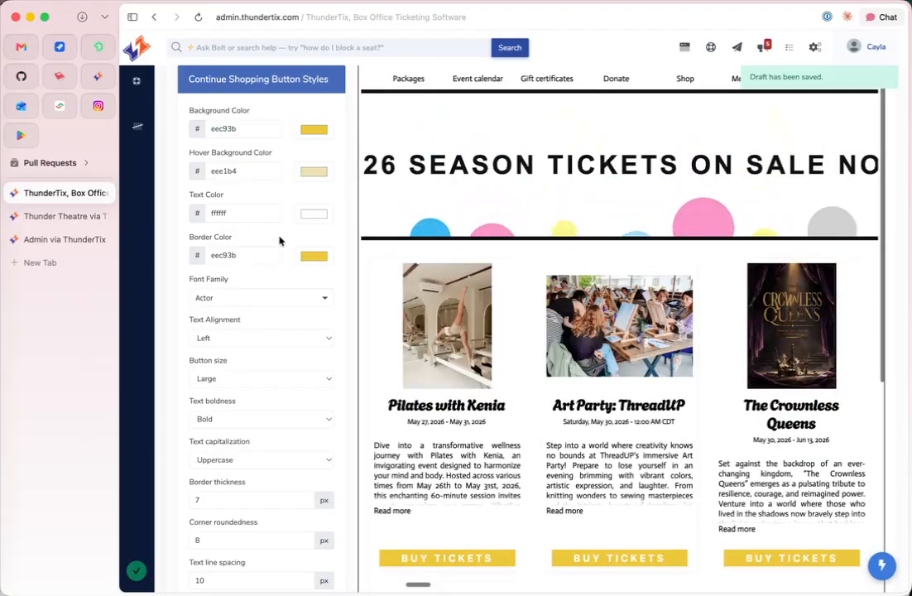
scroll(385, 166, "up", 5)
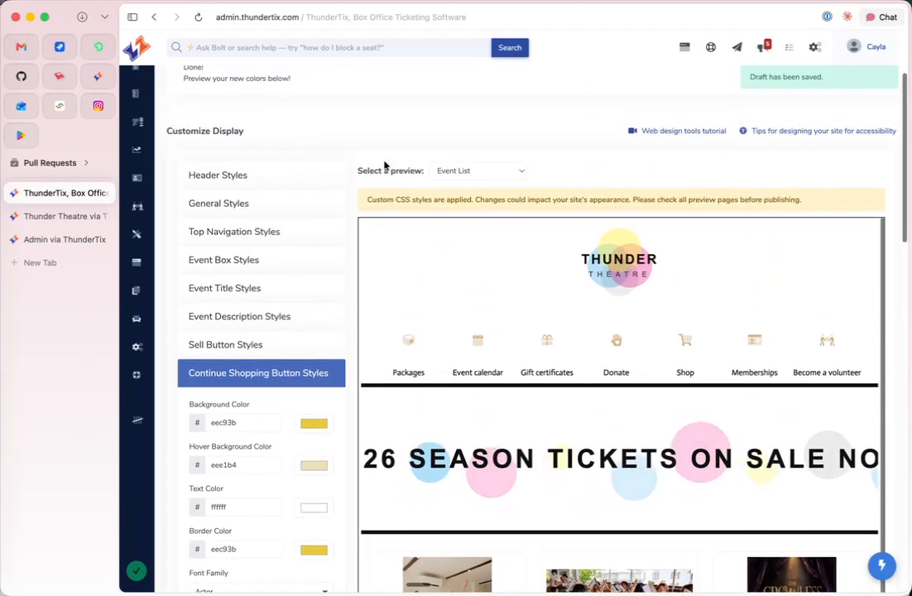
left_click(469, 171)
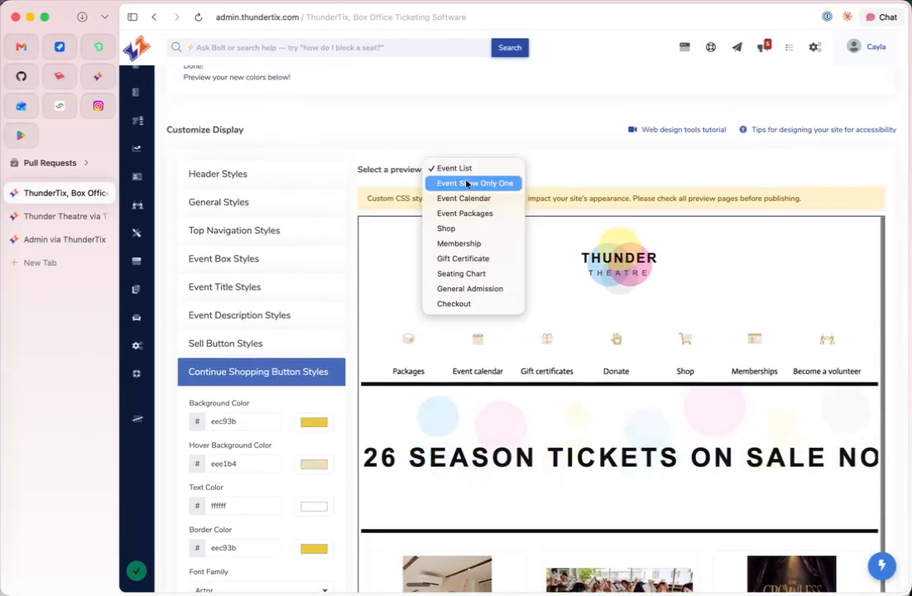
left_click(464, 305)
scroll(337, 183, "down", 2)
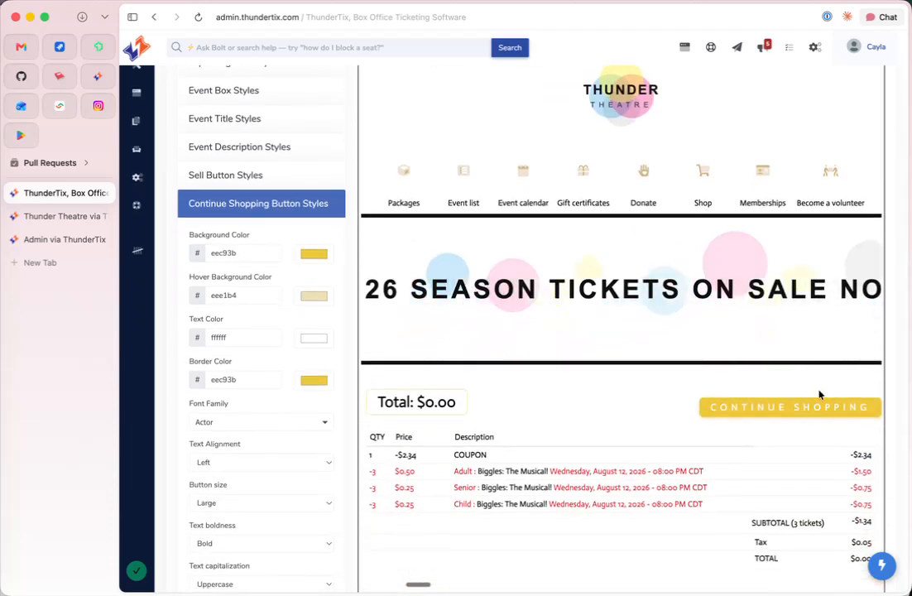
Set the Continue Shopping button's text alignment to Center.
scroll(814, 393, "down", 3)
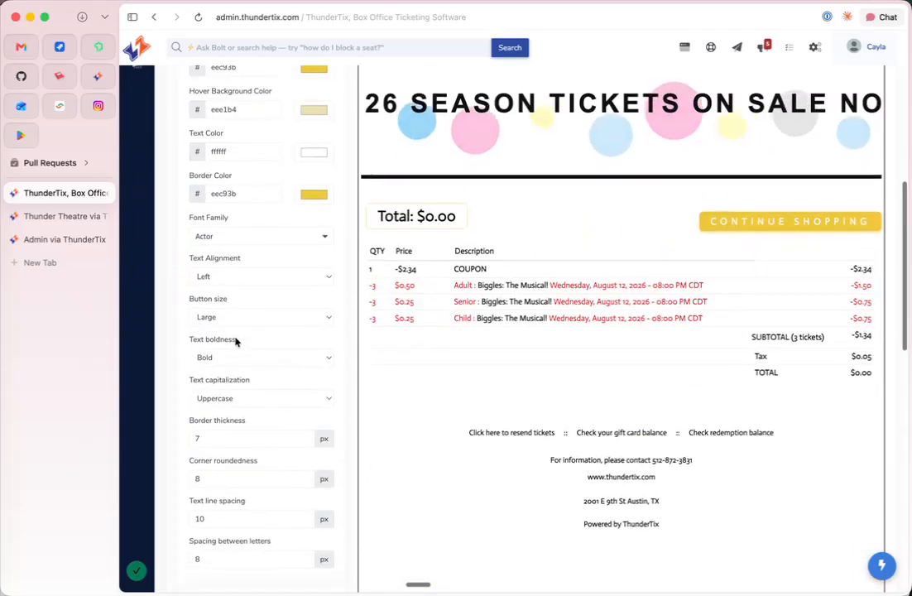
left_click(236, 280)
left_click(234, 293)
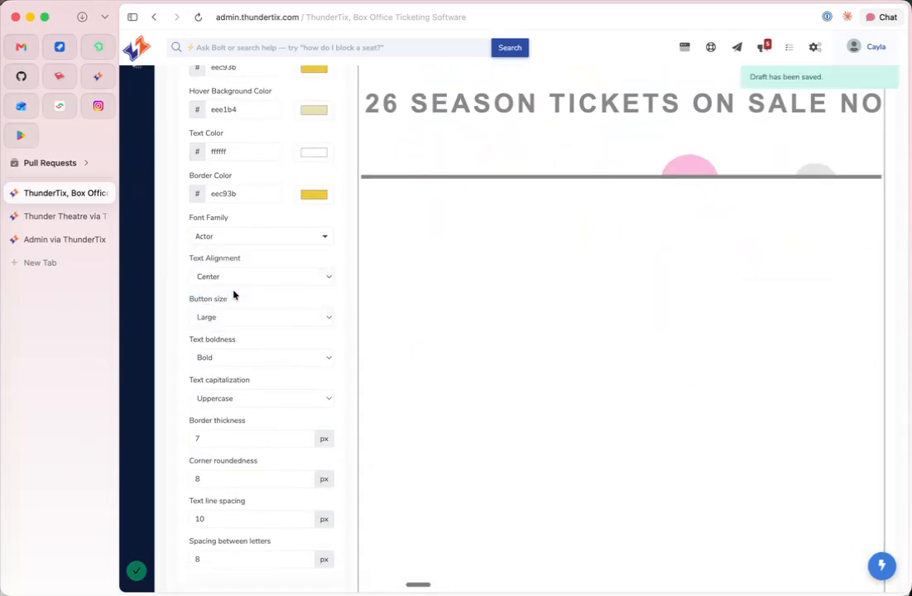
Try the Small and Medium sizes for the Continue Shopping button, and return it to Large.
scroll(242, 270, "down", 1)
left_click(244, 273)
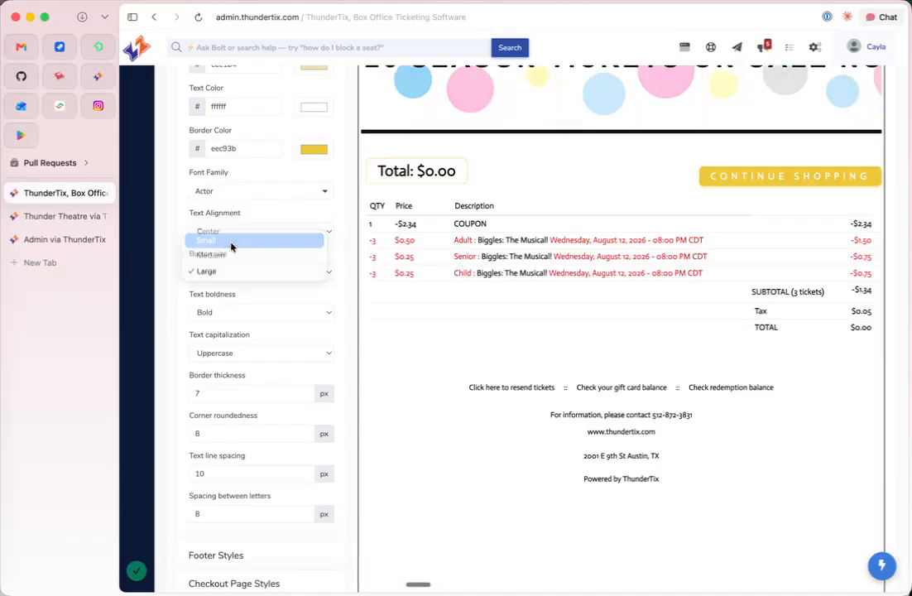
left_click(231, 245)
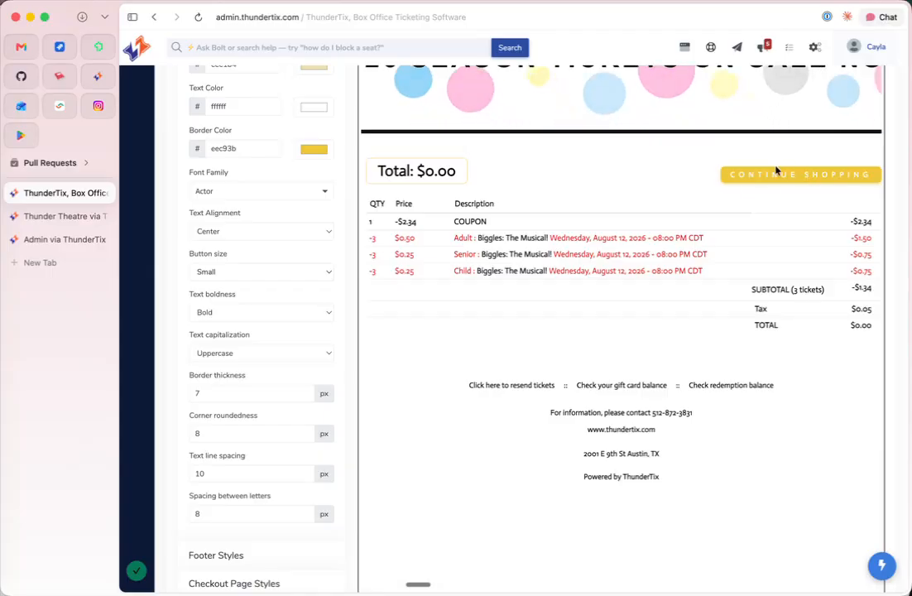
left_click(255, 278)
left_click(252, 286)
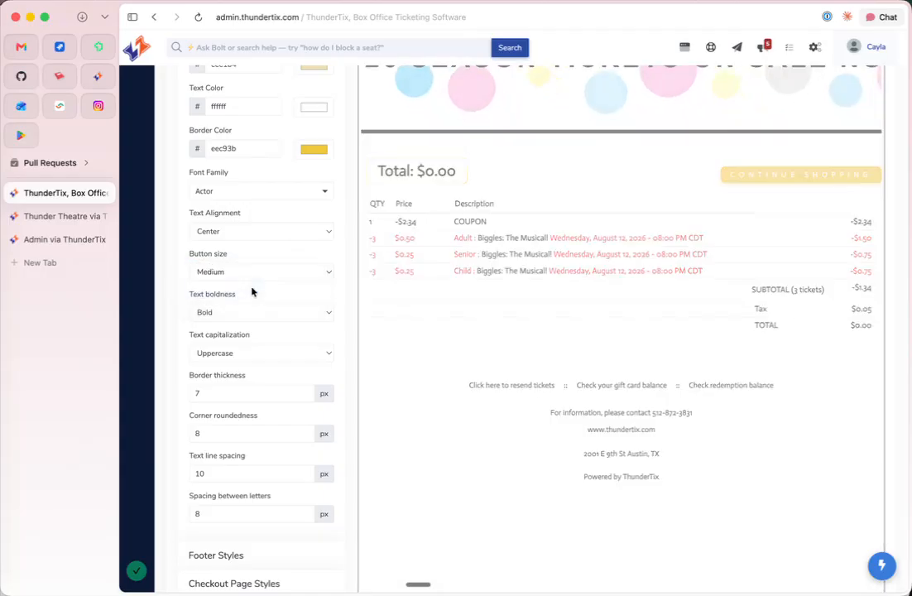
left_click(228, 271)
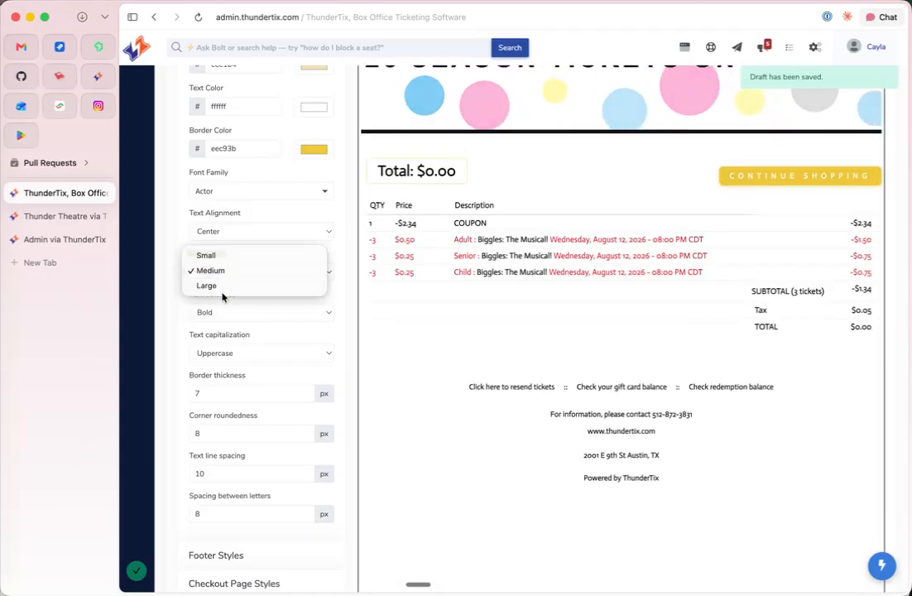
left_click(217, 288)
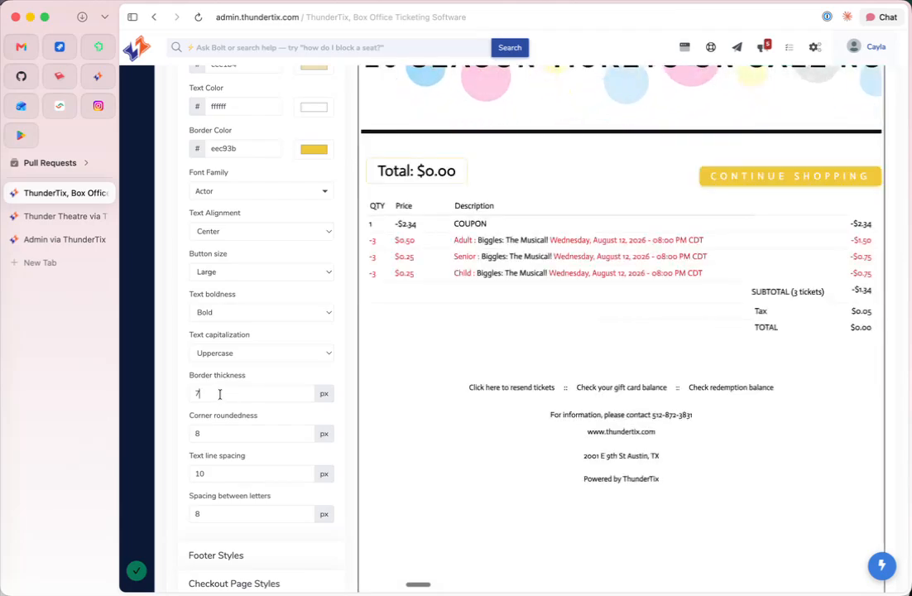
Try a border thickness of 0 px for the Continue Shopping button, return it to 7 px, and set the corner roundedness to 15 px.
type("0")
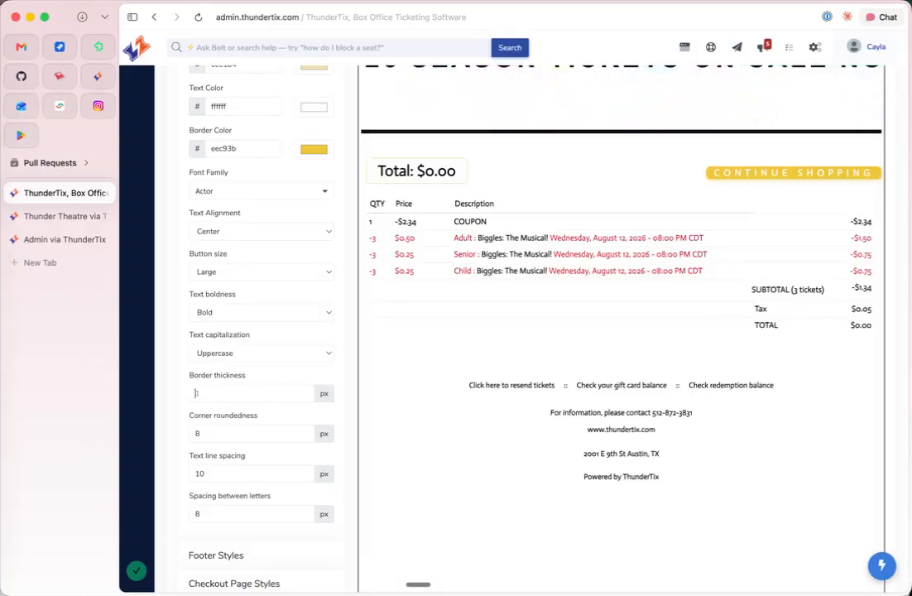
type("7")
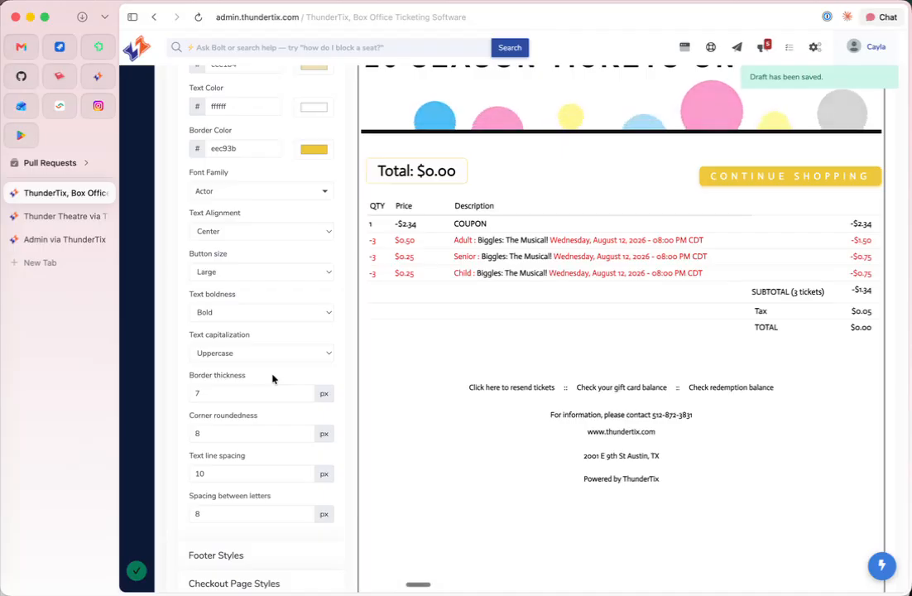
triple_click(225, 418)
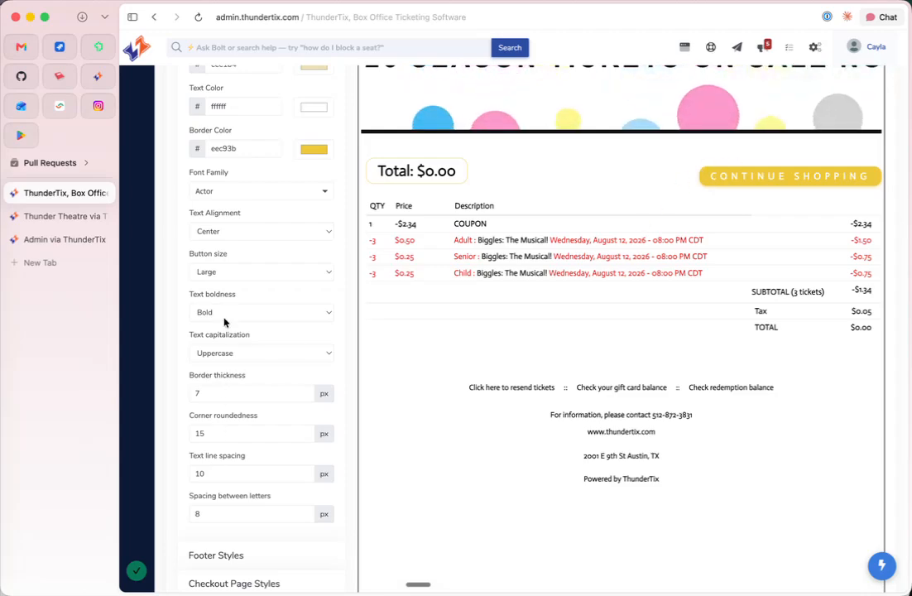
scroll(224, 322, "up", 5)
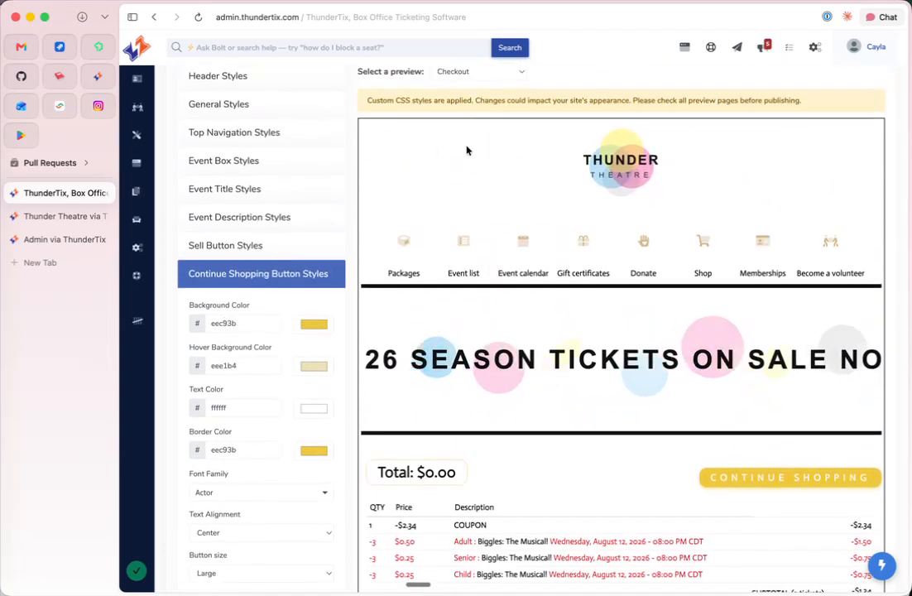
Preview the Event List page and set the event boxes' border roundedness to 15 px.
scroll(467, 154, "up", 1)
left_click(465, 95)
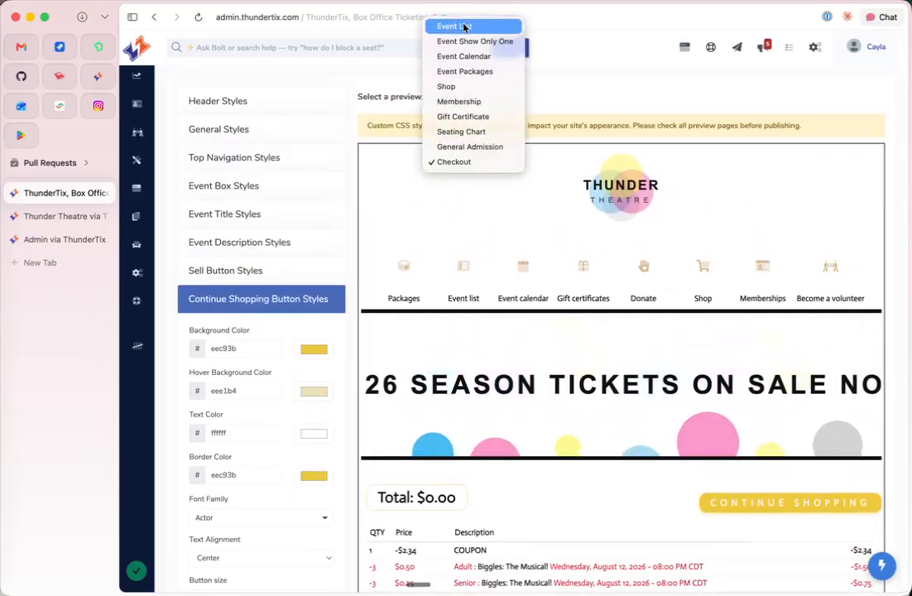
left_click(464, 27)
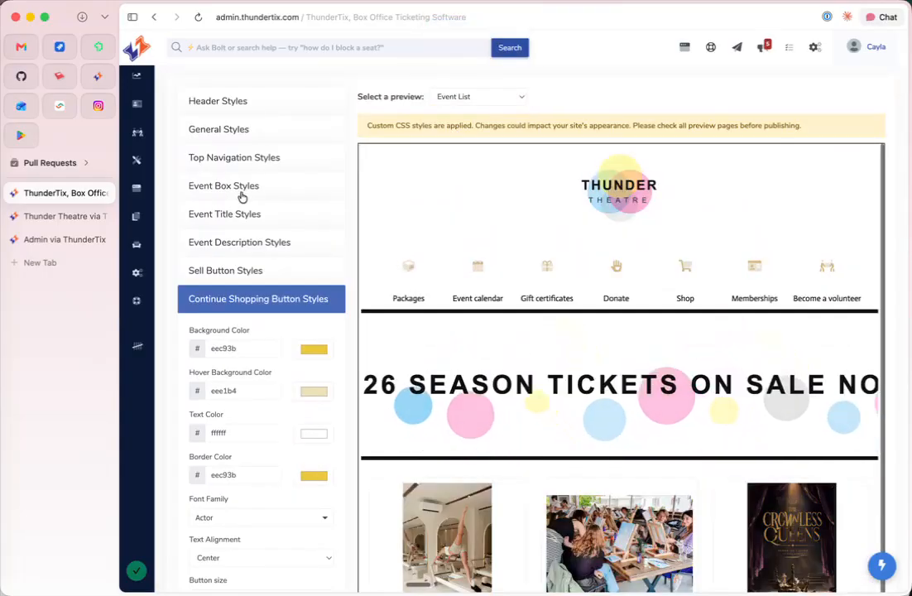
left_click(241, 196)
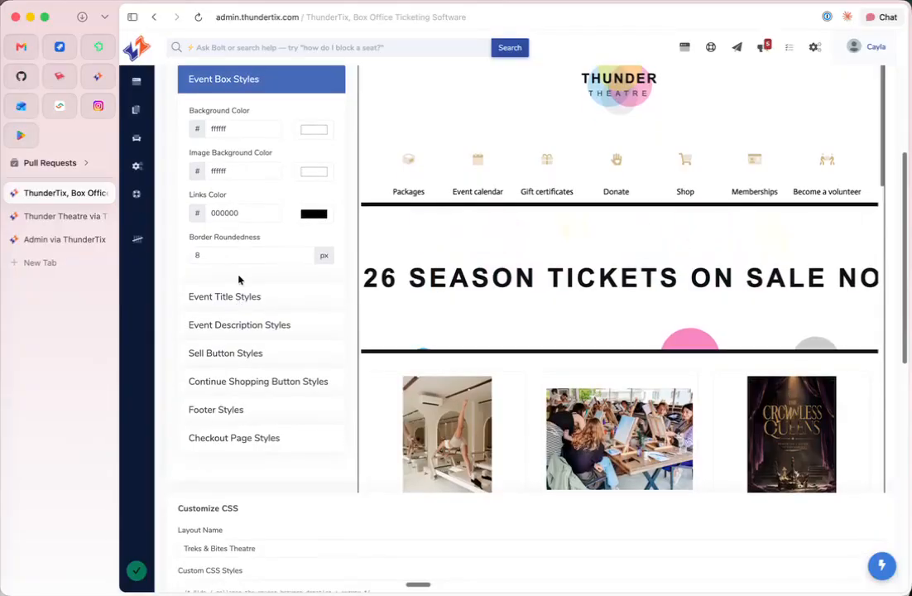
left_click(248, 251)
key("BackSpace")
type("15")
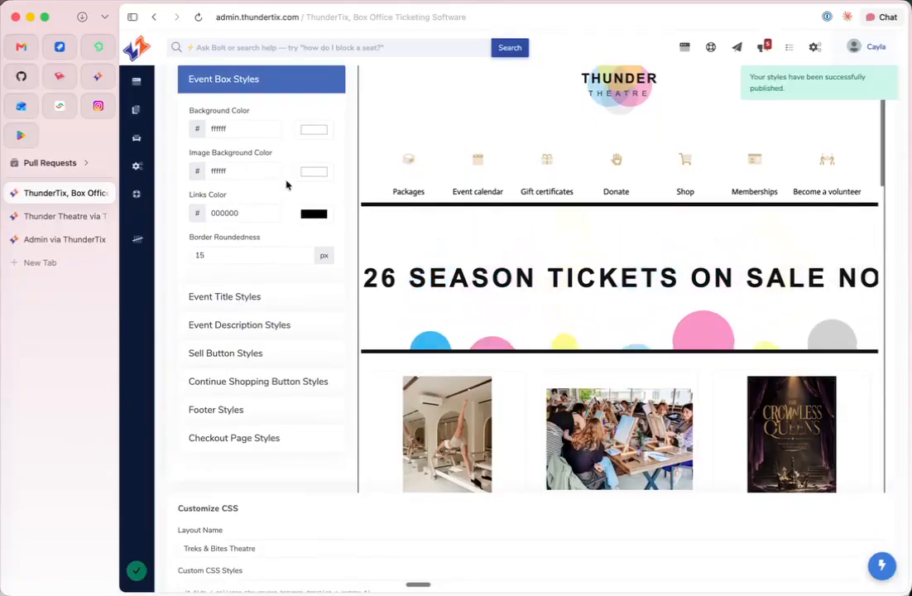
Set the event boxes' background color to the light gray e1dbdb and check it in the Event List preview.
scroll(287, 185, "down", 1)
left_click(314, 94)
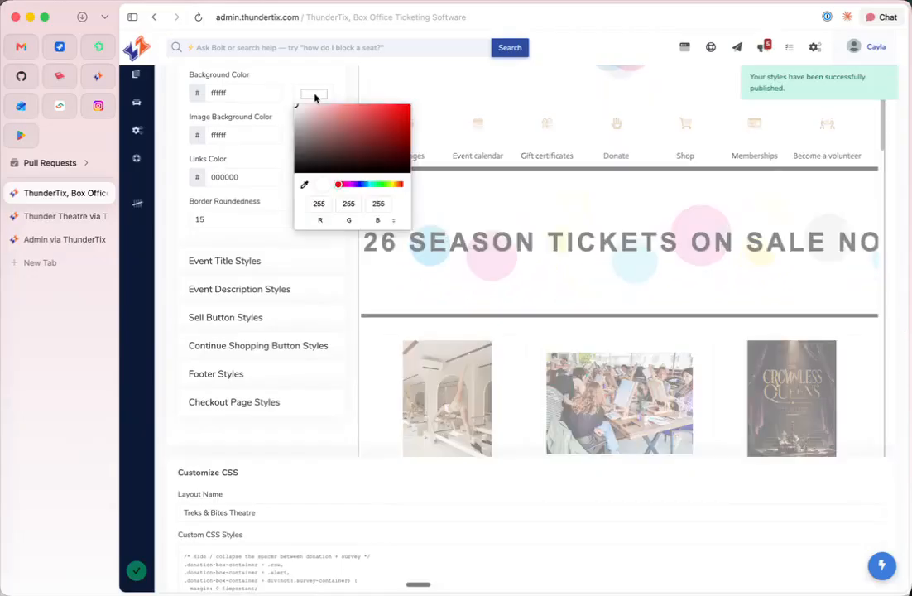
left_click(307, 122)
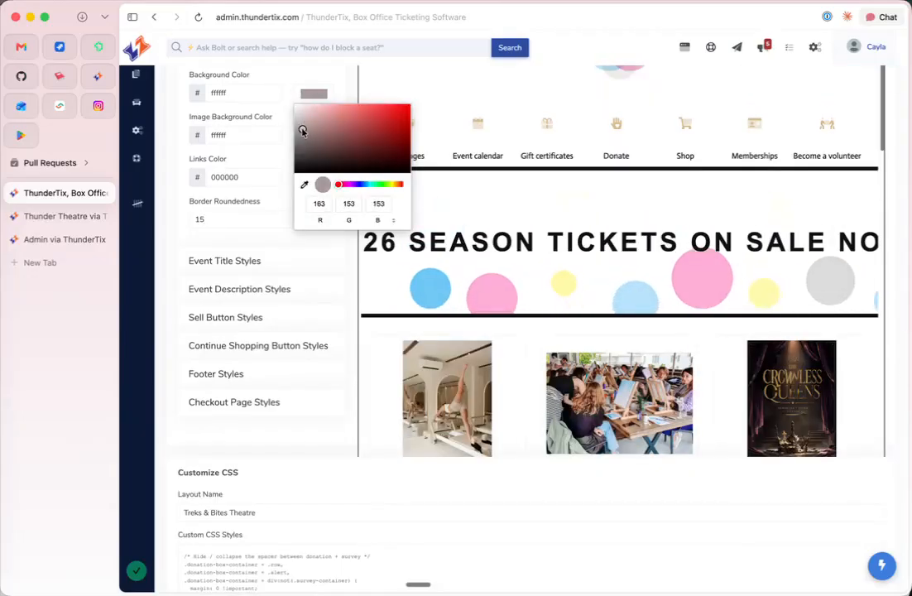
left_click(298, 113)
left_click(321, 80)
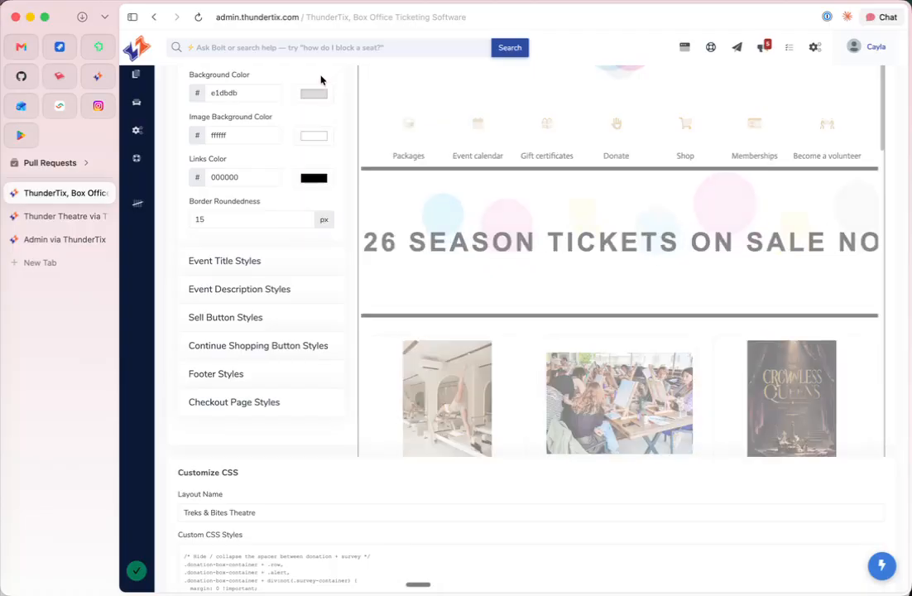
scroll(423, 396, "down", 3)
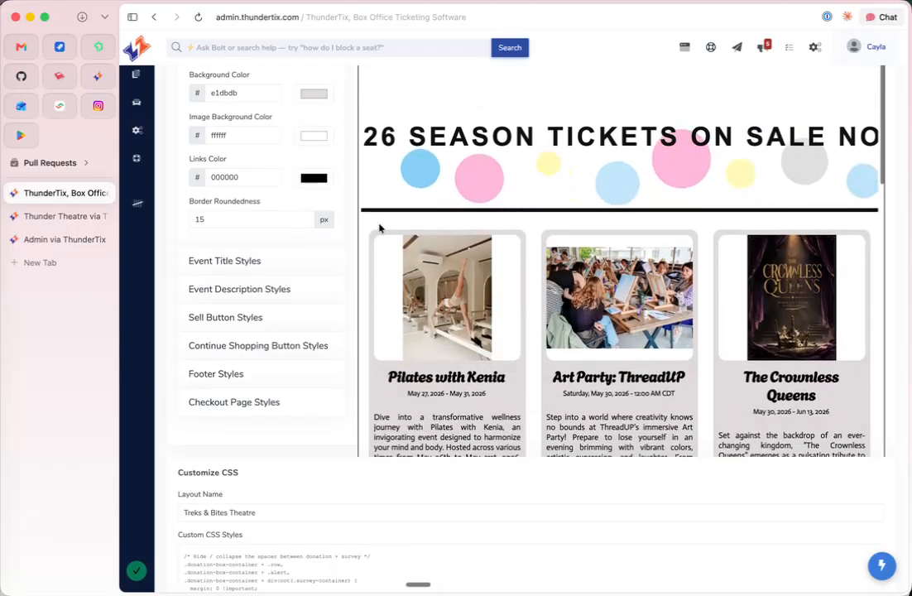
Set the event boxes' border roundedness to 30 px and check the corners in the Event List preview.
left_click(276, 217)
key("BackSpace")
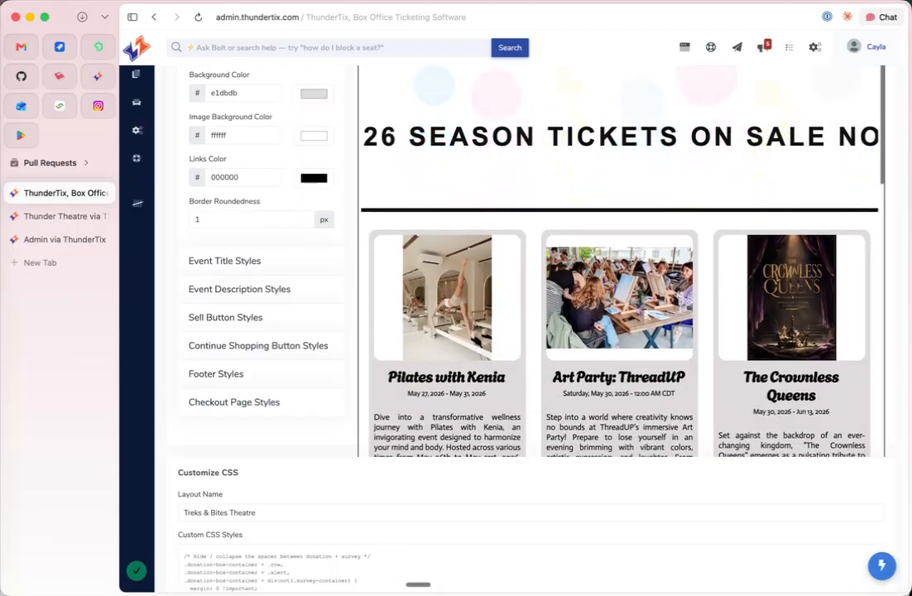
type("30")
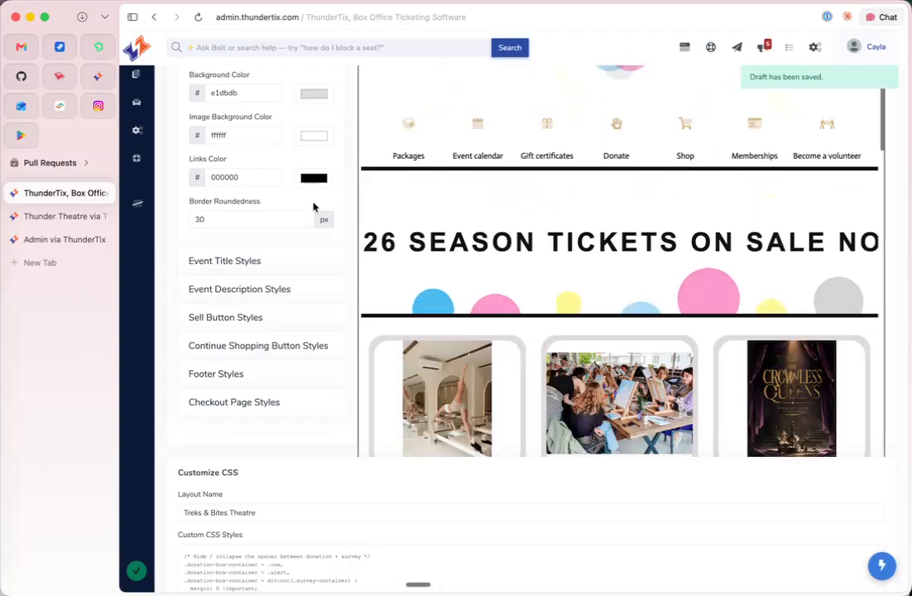
scroll(415, 331, "down", 5)
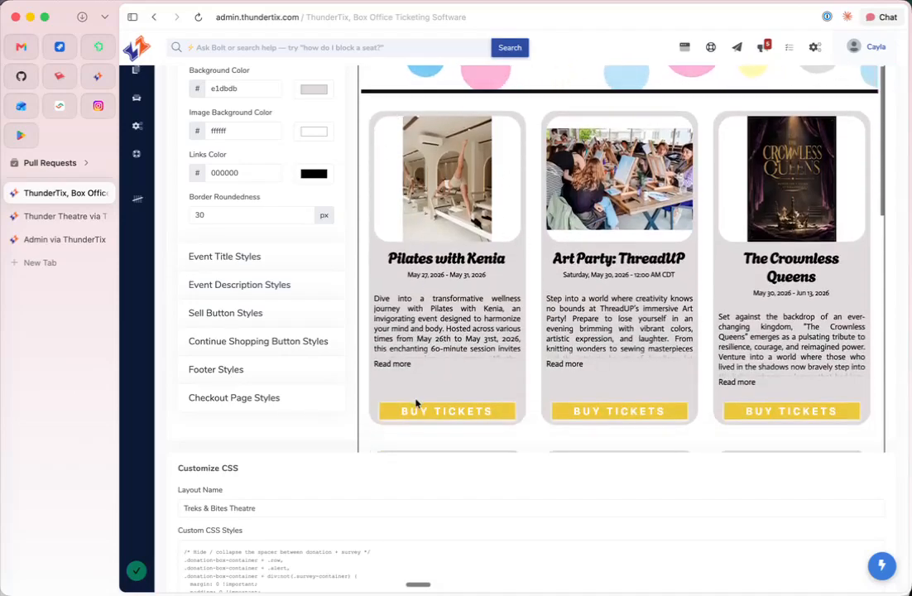
Set the sell button's corner roundedness to 25 px and check the Buy Tickets buttons in the preview.
left_click(251, 313)
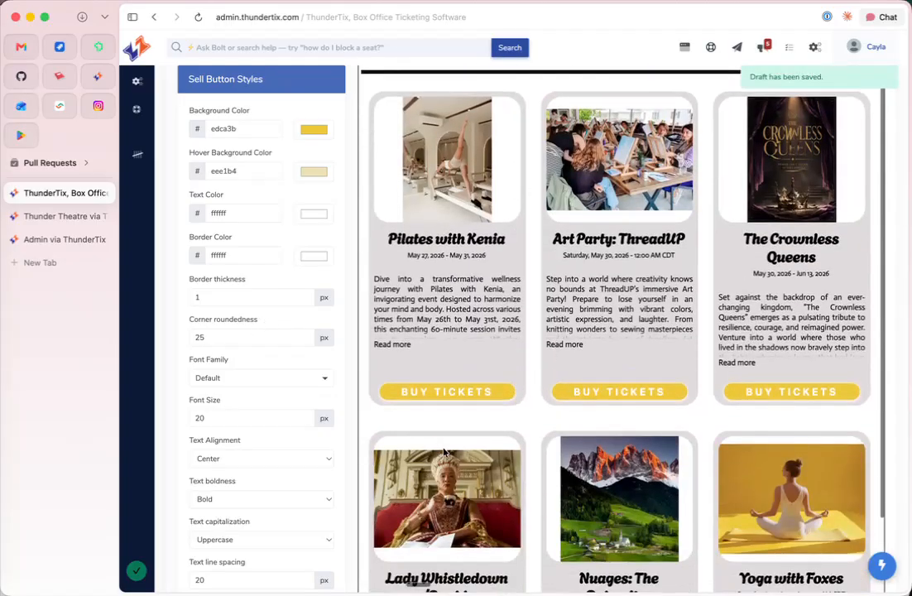
scroll(508, 383, "up", 5)
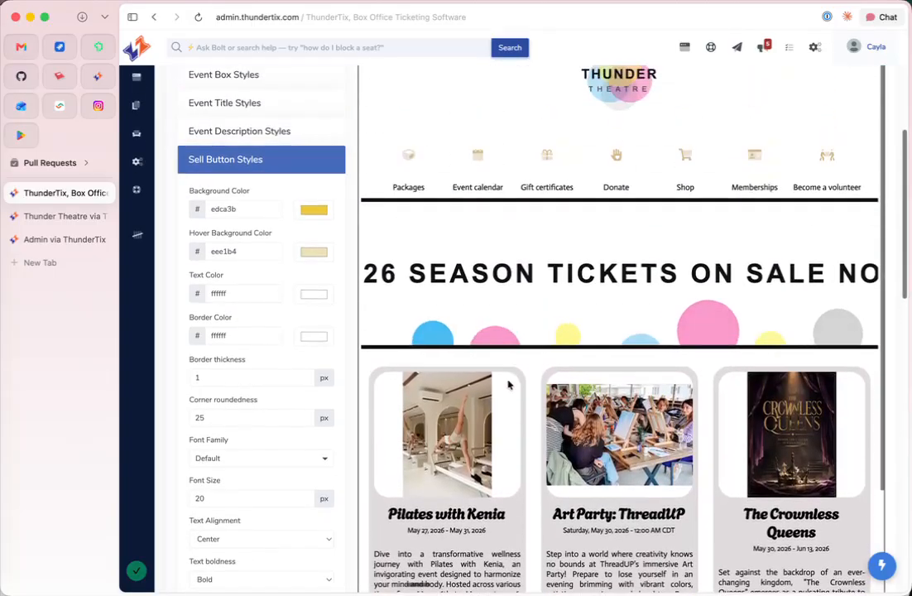
scroll(263, 497, "down", 5)
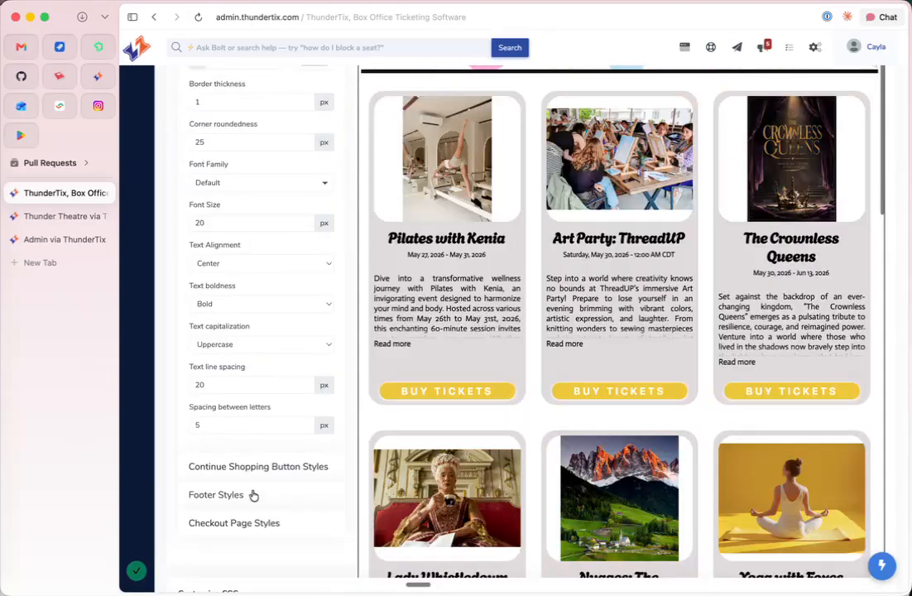
Open the Footer Styles and compare the footer image and link settings with the footer of the Event List preview.
left_click(254, 495)
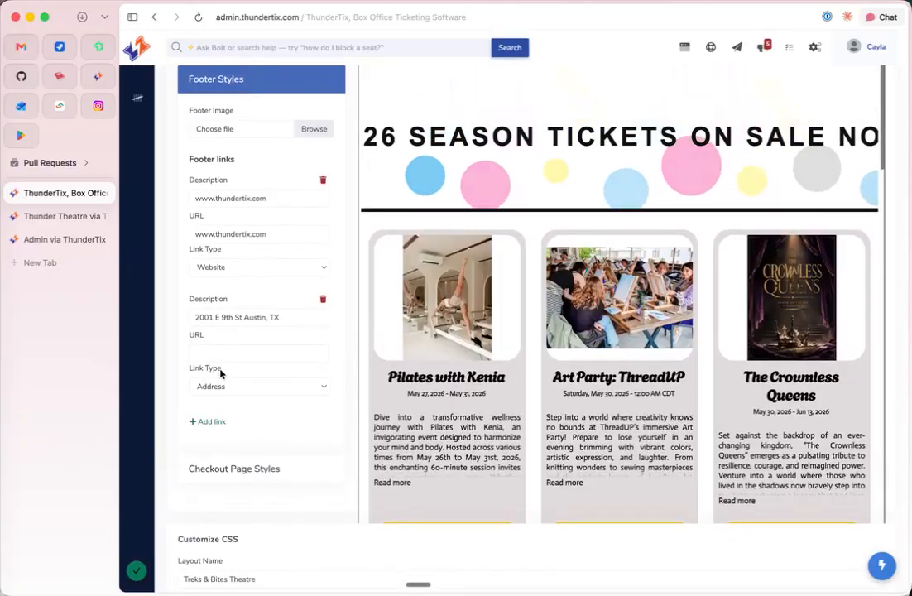
scroll(450, 380, "down", 1)
scroll(450, 380, "down", 1)
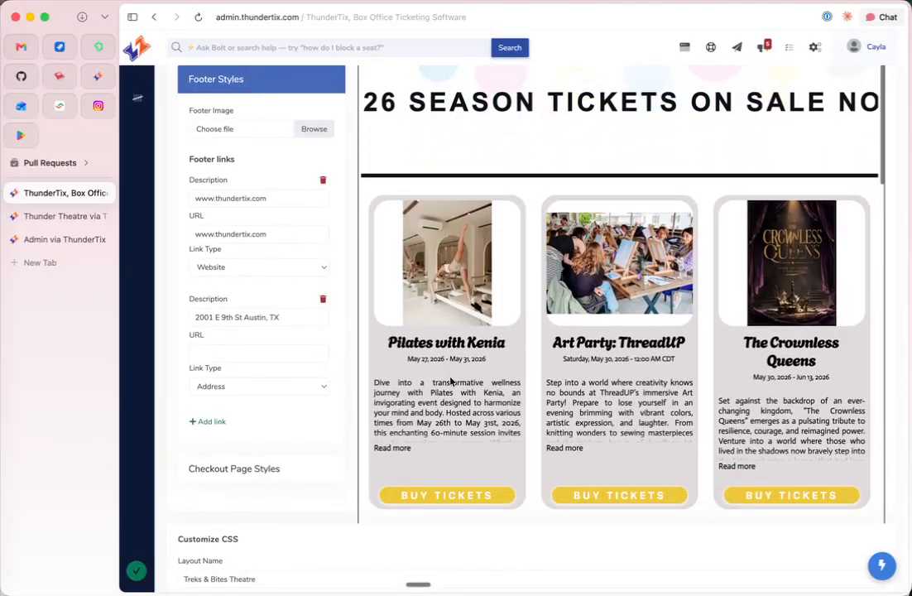
scroll(281, 373, "down", 1)
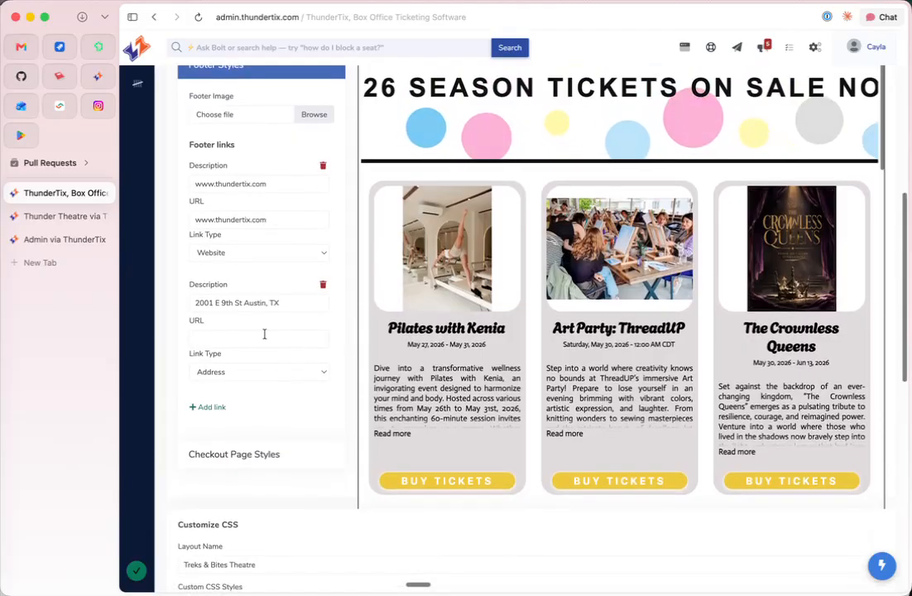
scroll(526, 315, "down", 10)
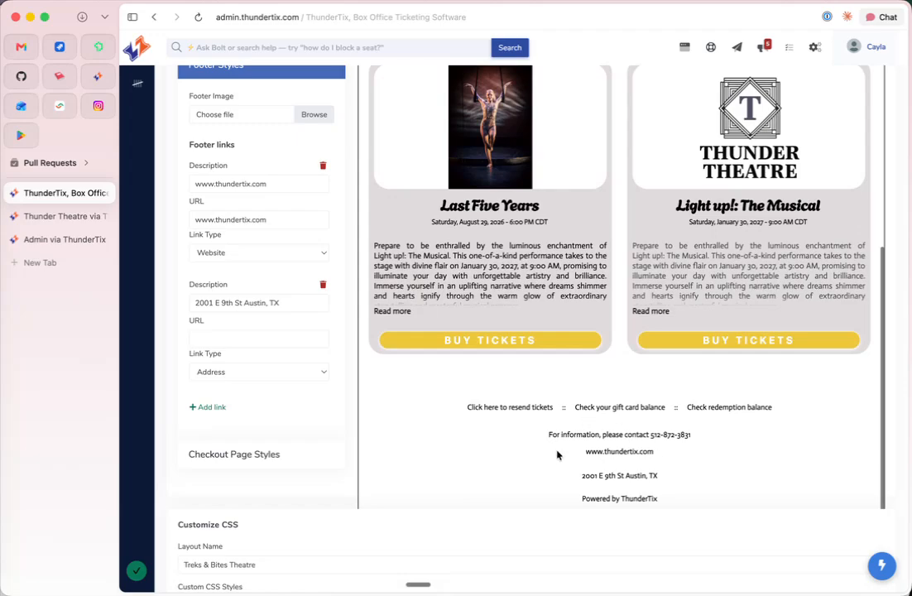
Open the Checkout Page Styles and preview the Checkout page.
left_click(273, 455)
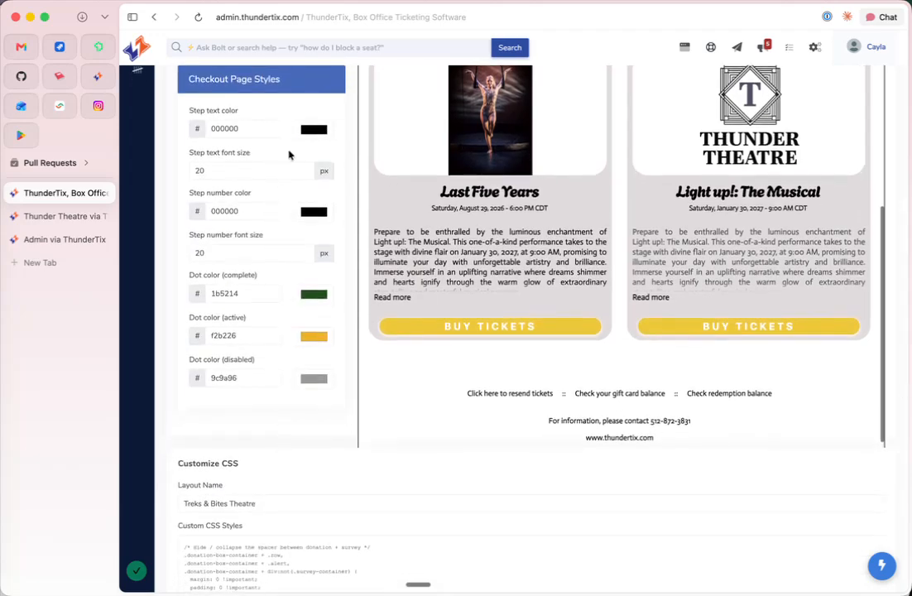
scroll(381, 142, "up", 10)
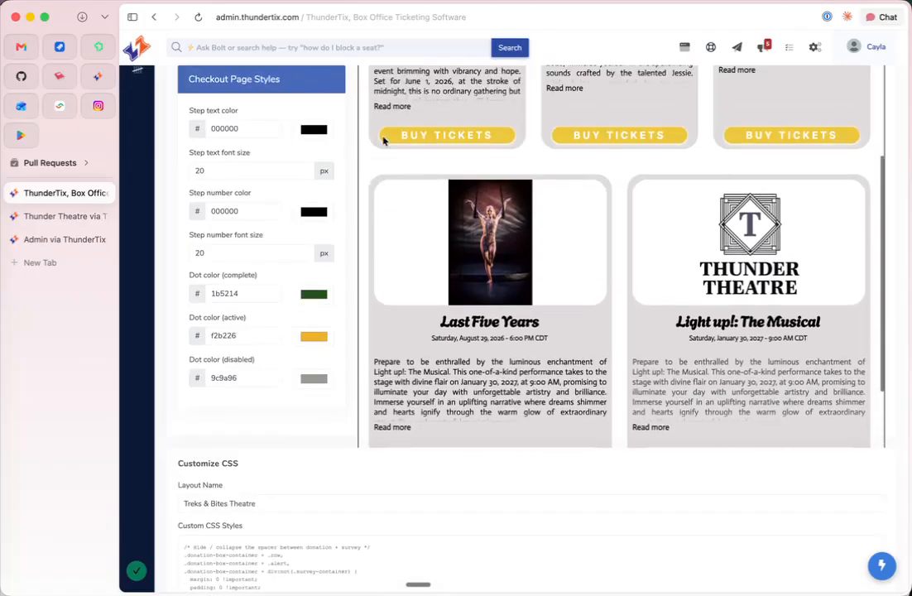
scroll(384, 142, "up", 5)
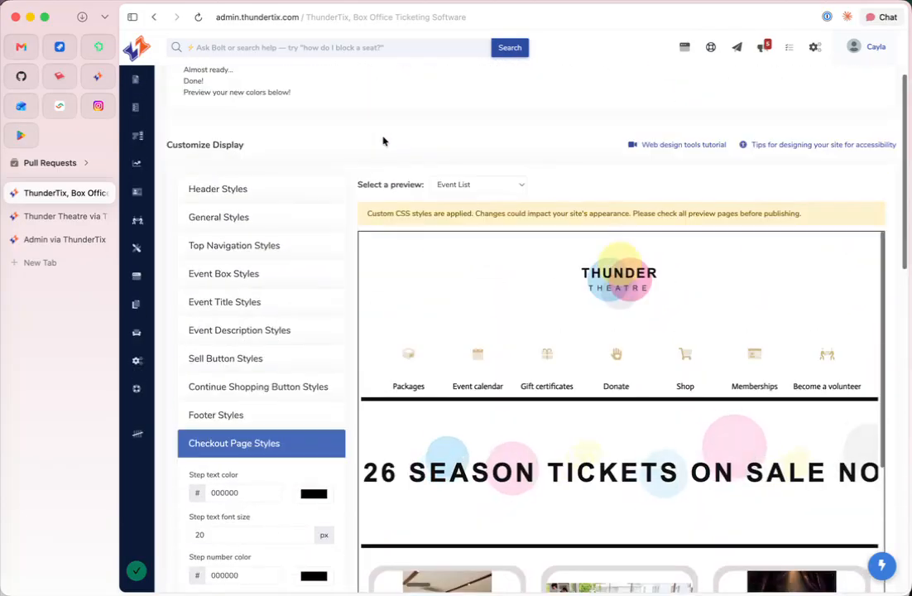
left_click(477, 187)
left_click(466, 319)
scroll(462, 339, "down", 8)
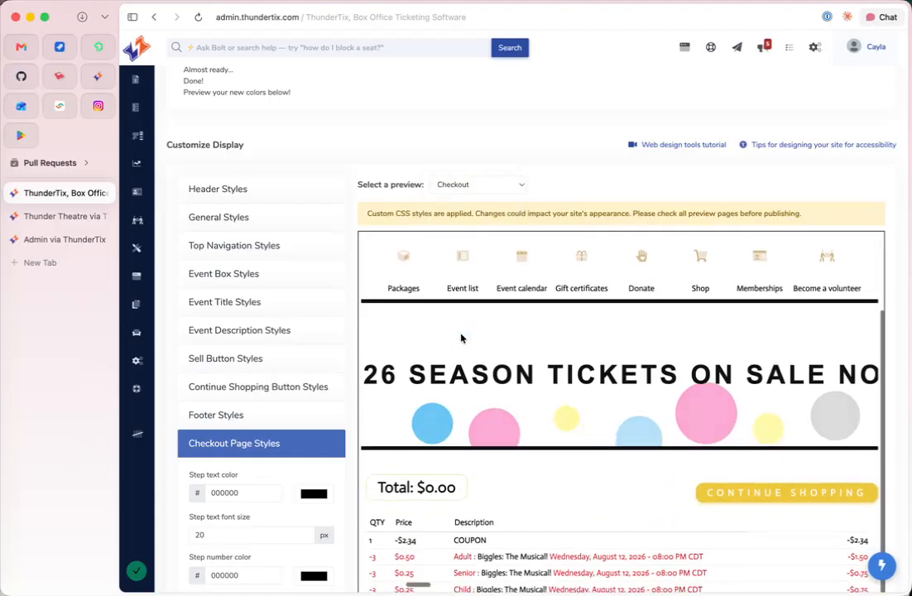
Preview the General Admission page and examine the checkout step text, numbers and dot colors.
scroll(462, 338, "up", 11)
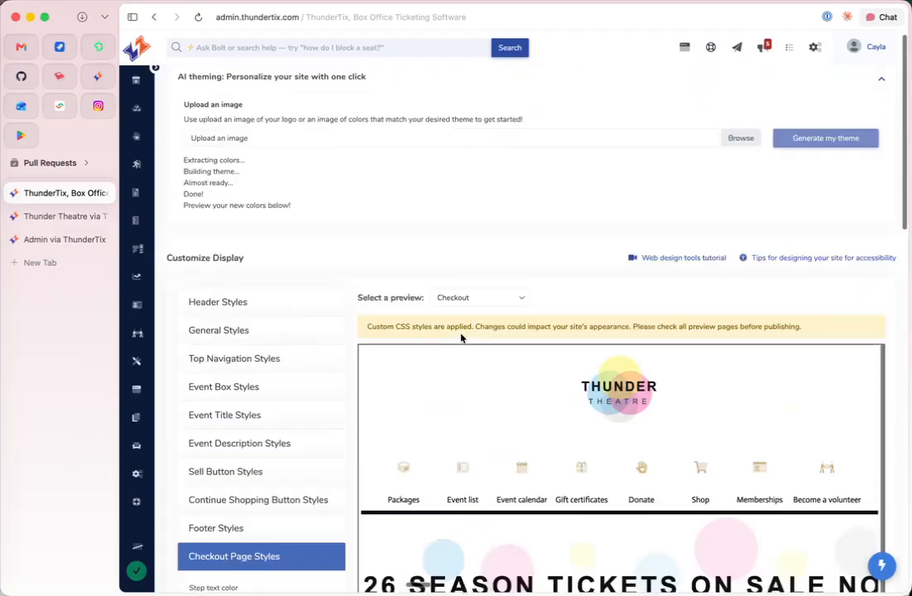
left_click(460, 307)
left_click(478, 291)
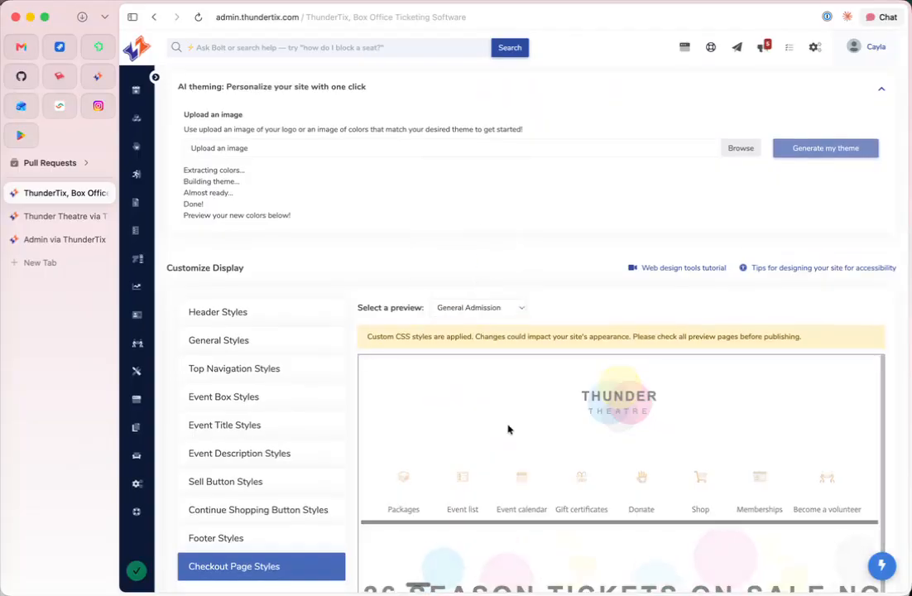
scroll(480, 430, "down", 3)
scroll(526, 309, "down", 4)
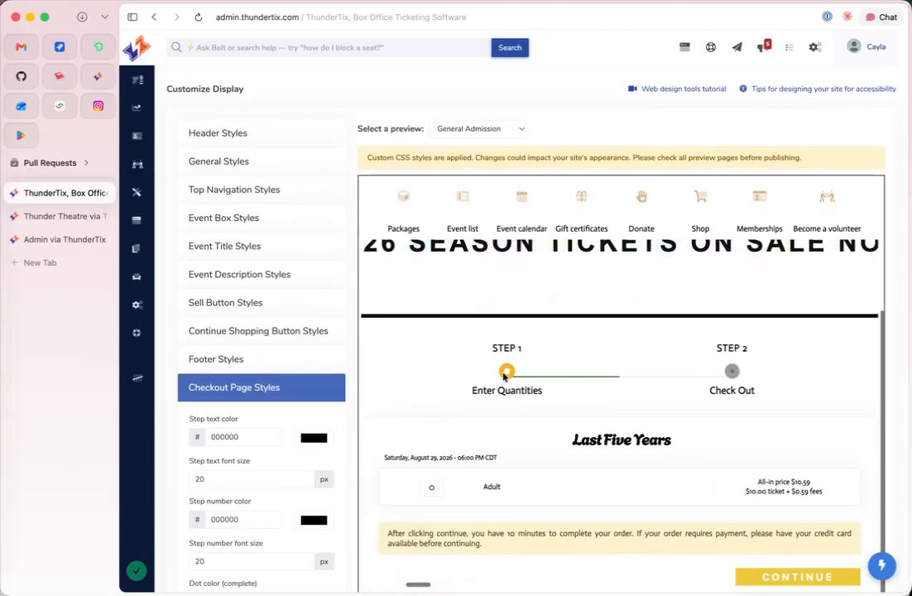
scroll(503, 413, "down", 5)
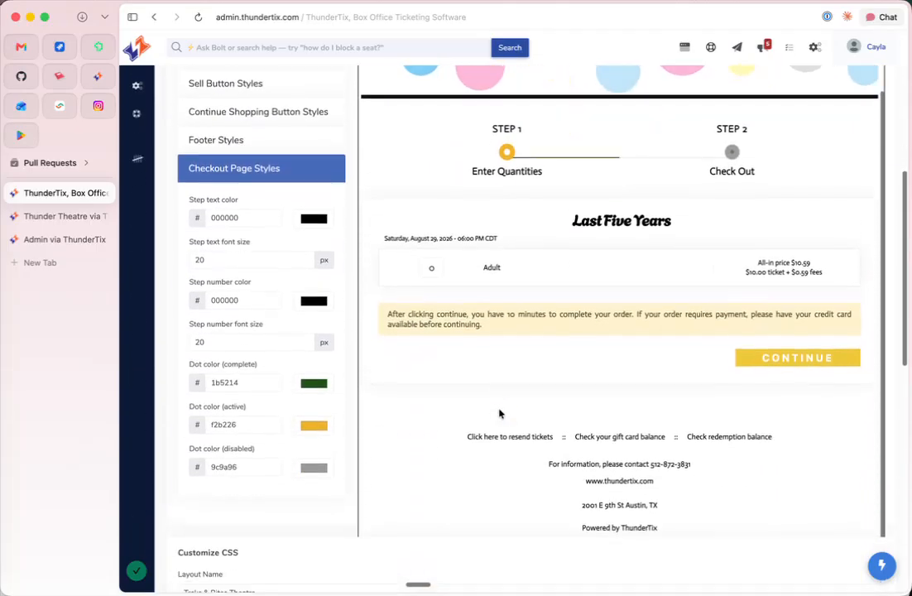
scroll(477, 170, "up", 8)
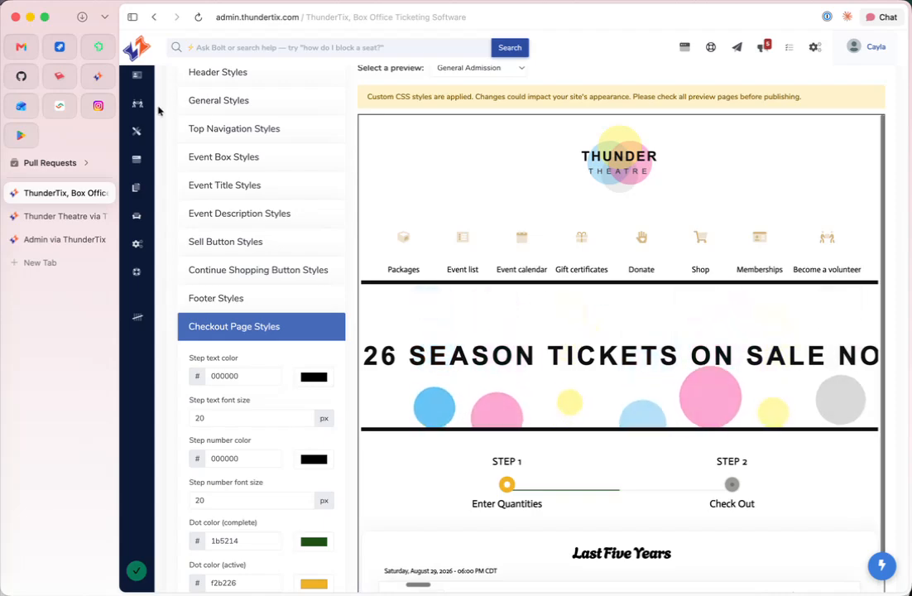
Hide the browser's sidebar and preview the Event Packages page.
key("super+s")
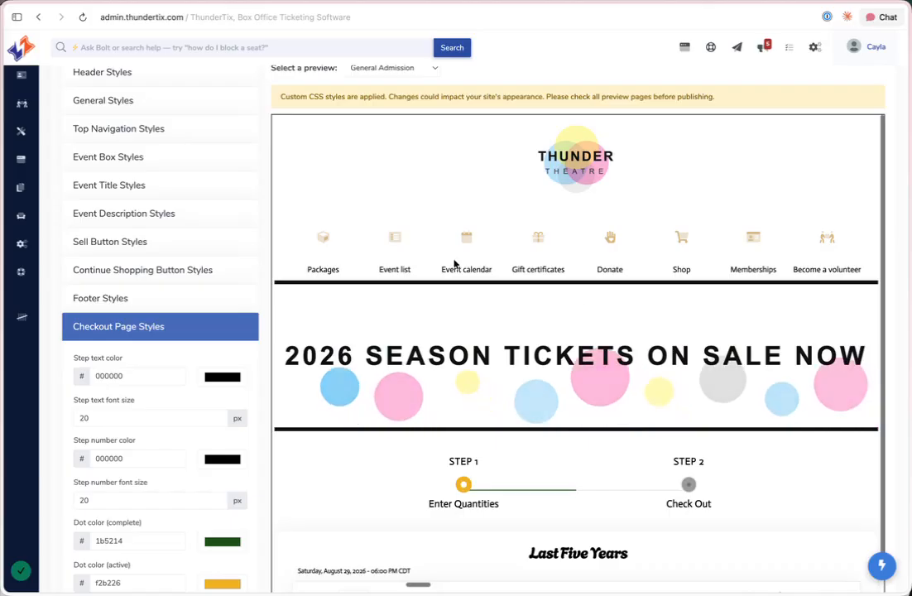
scroll(492, 240, "up", 1)
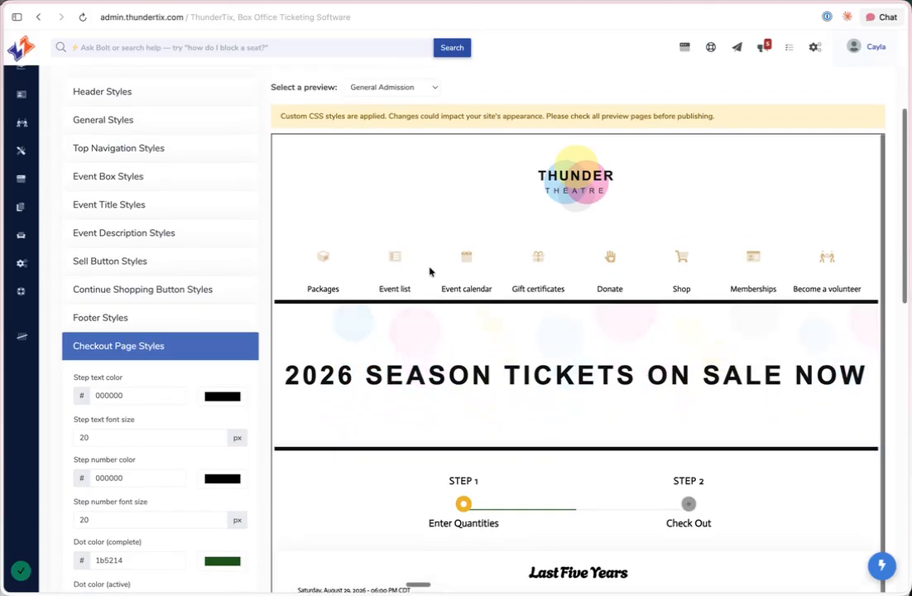
left_click(402, 87)
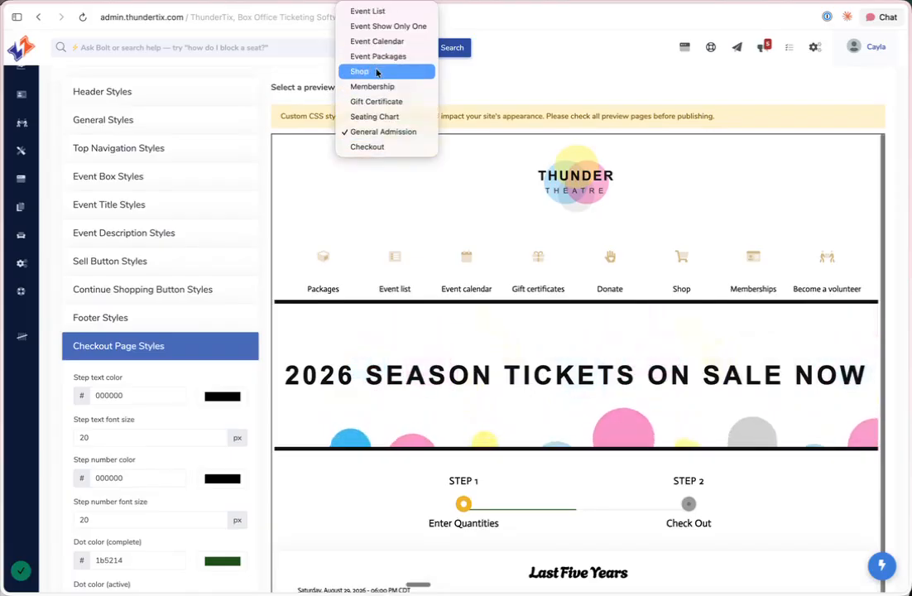
left_click(379, 60)
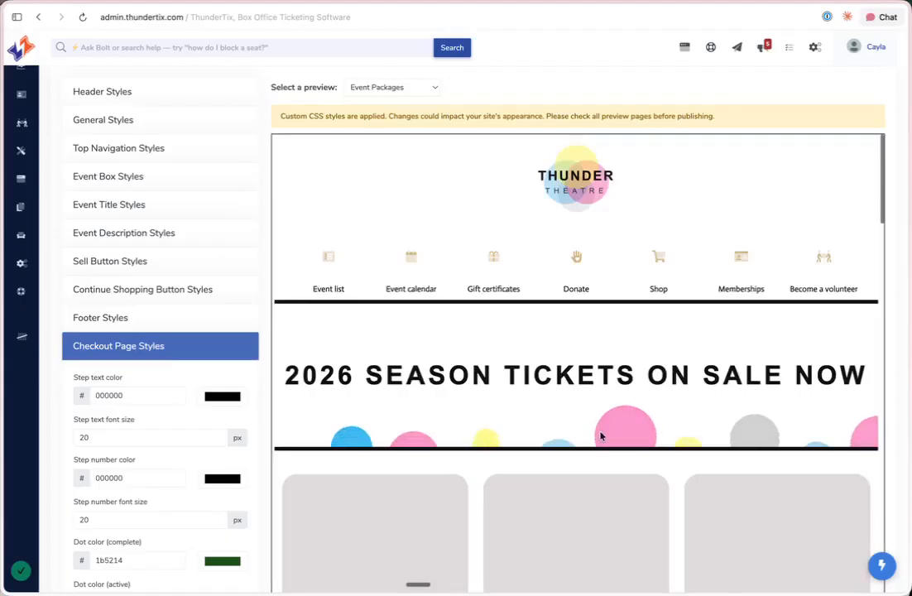
Collapse the Checkout Page Styles and review the code in the Custom CSS Styles of the layout.
left_click(145, 357)
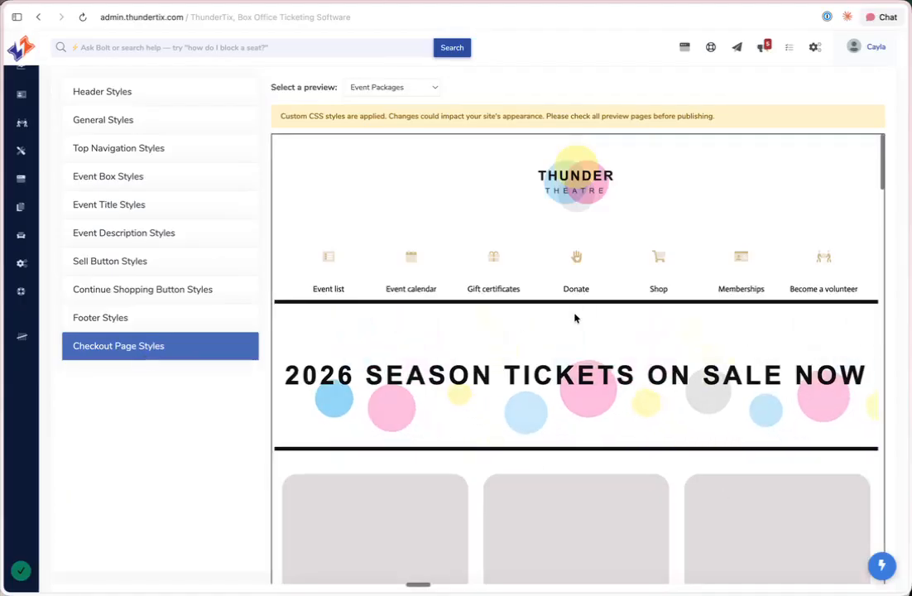
scroll(142, 428, "down", 3)
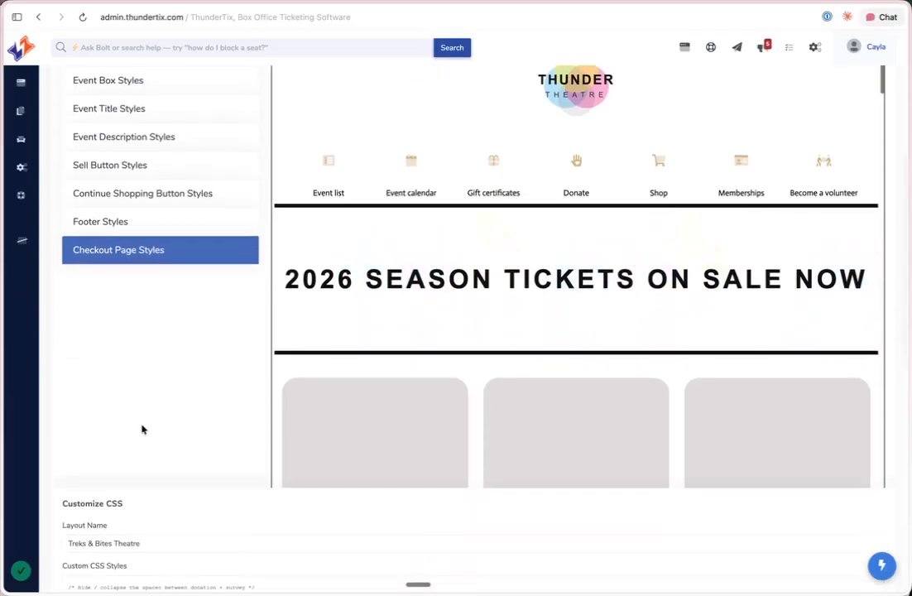
scroll(140, 437, "down", 5)
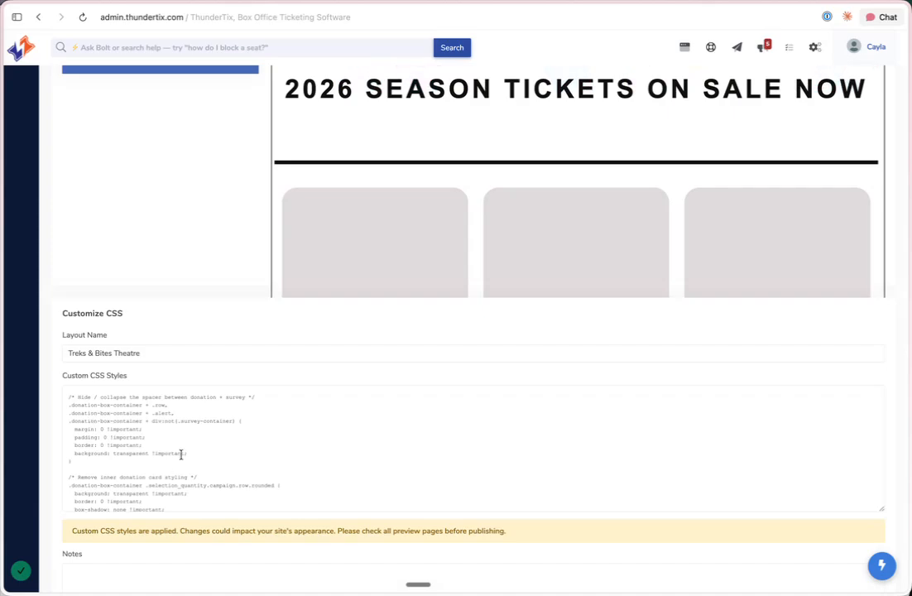
scroll(180, 454, "down", 5)
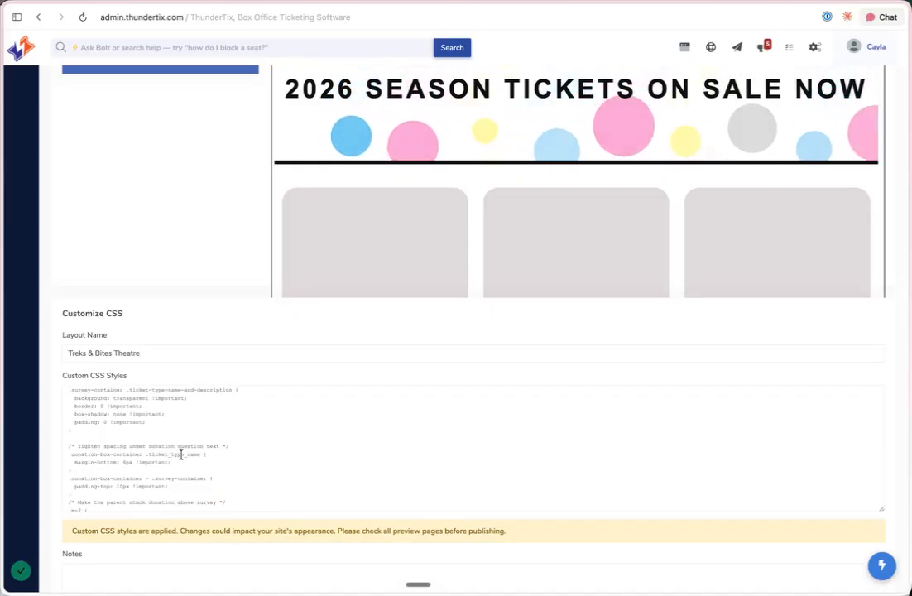
Examine the Event Packages preview's banner and package boxes, and look over the Custom CSS, Notes and Import Google Fonts sections.
scroll(354, 198, "up", 6)
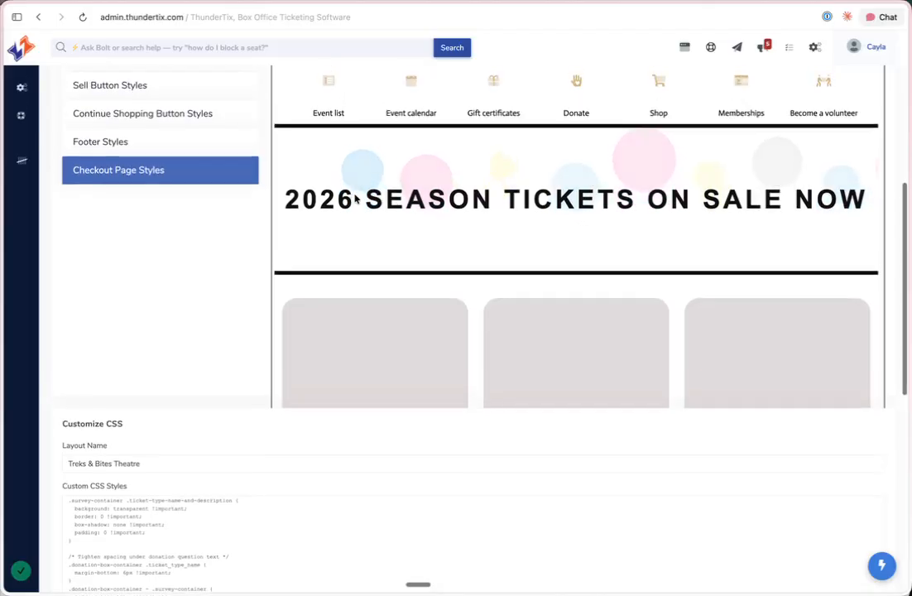
scroll(354, 198, "up", 1)
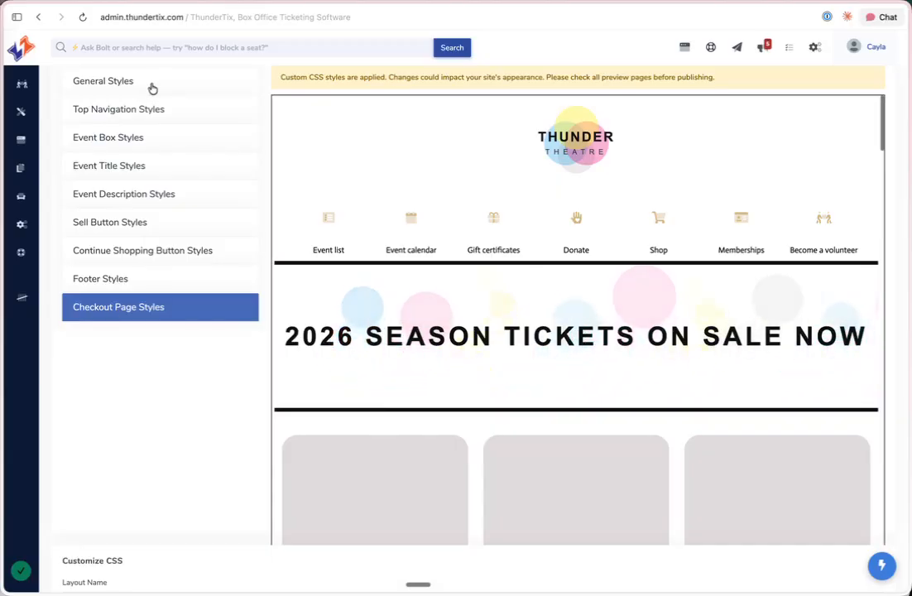
scroll(418, 317, "down", 3)
scroll(418, 317, "down", 5)
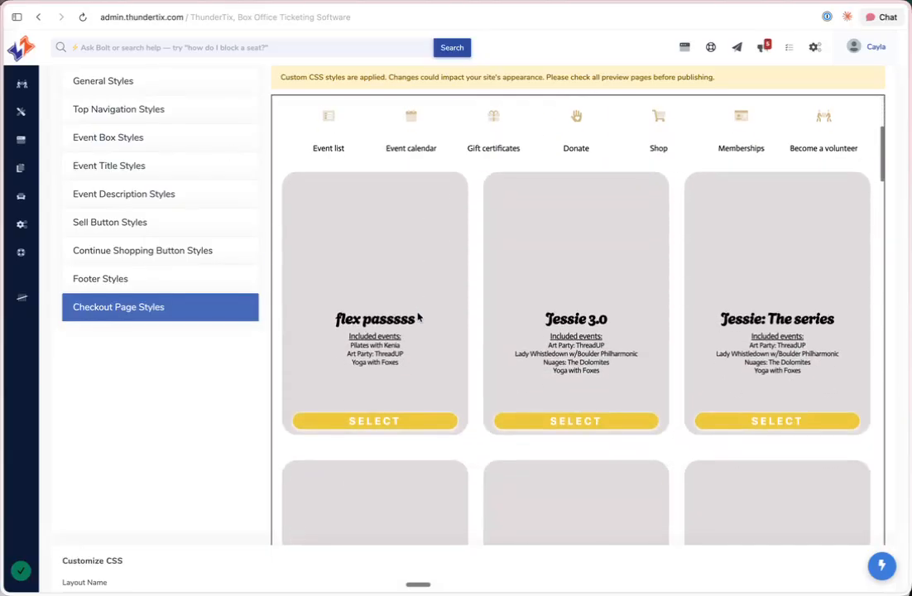
scroll(186, 398, "down", 3)
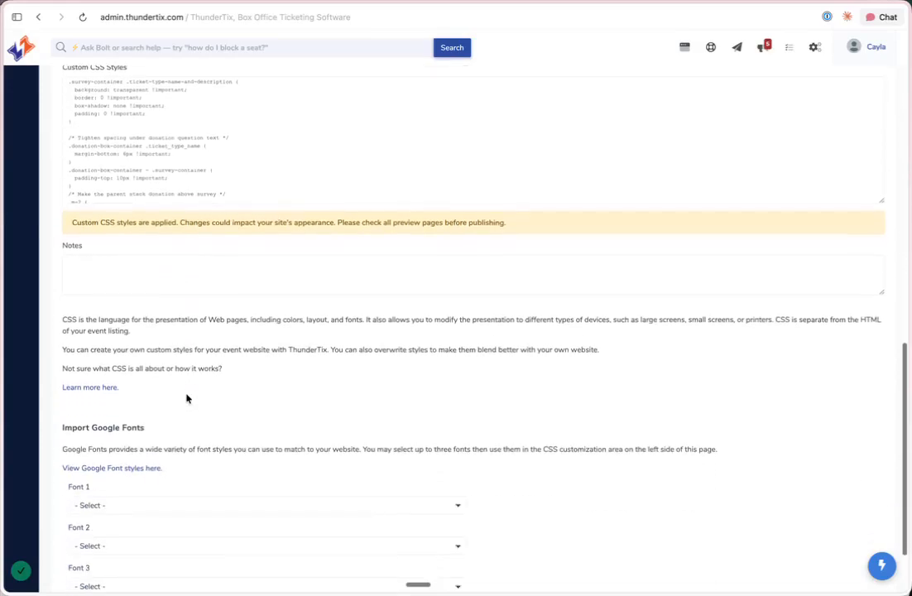
scroll(186, 398, "up", 10)
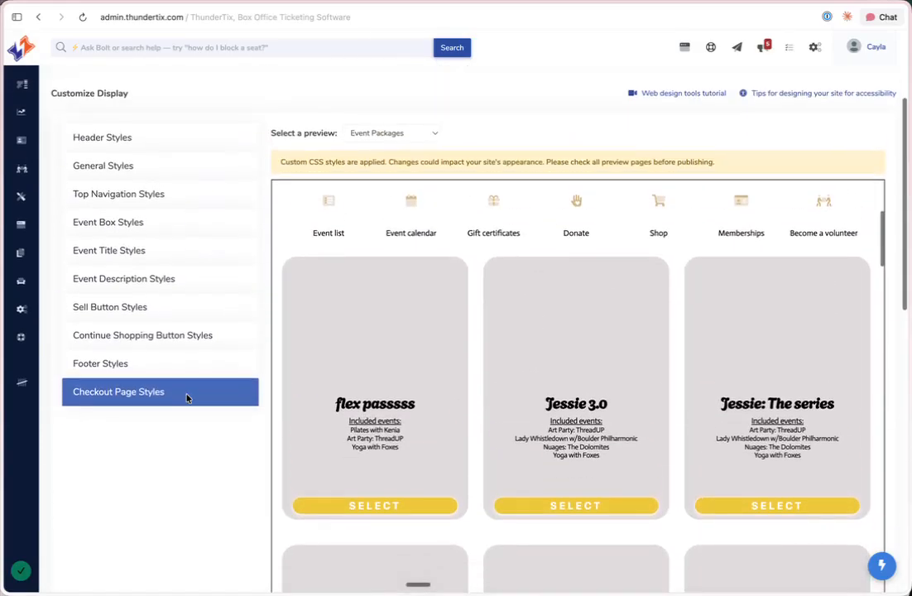
scroll(186, 398, "down", 2)
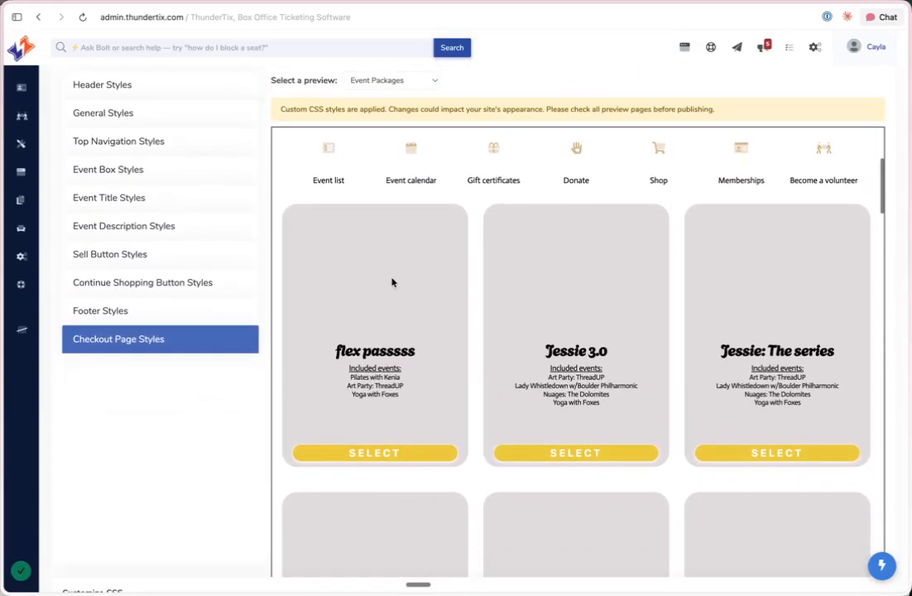
scroll(361, 245, "up", 5)
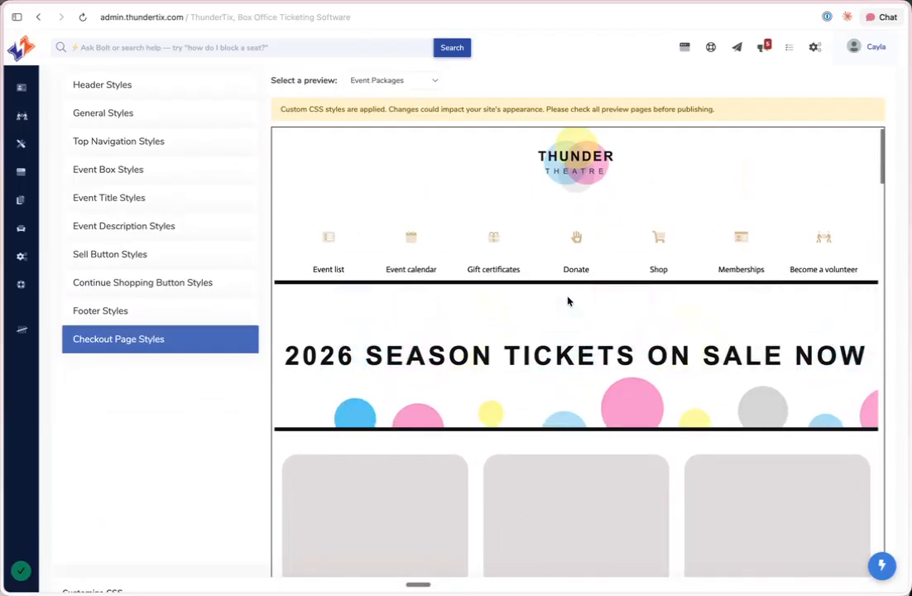
scroll(568, 301, "up", 1)
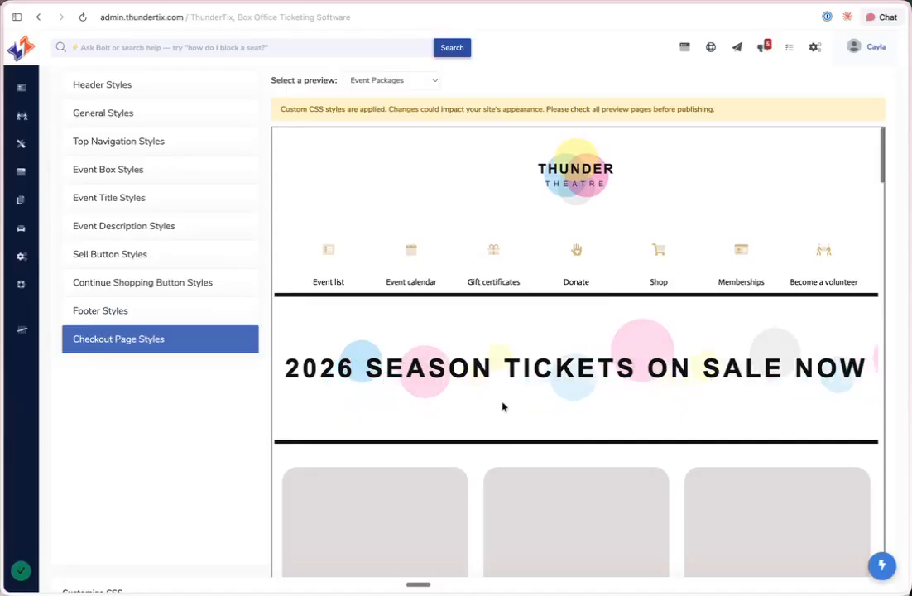